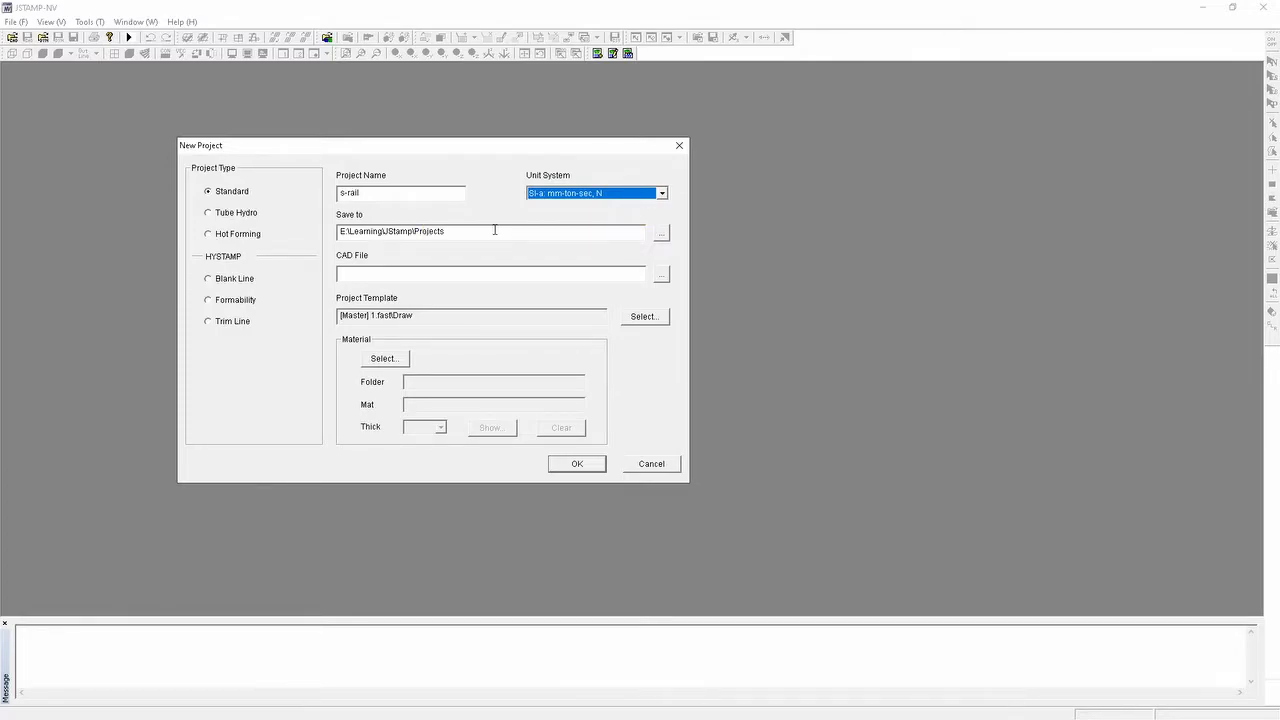
Set the project's CAD file to srail_all2.igs from the sample_data\basic\geo folder
left_click(501, 268)
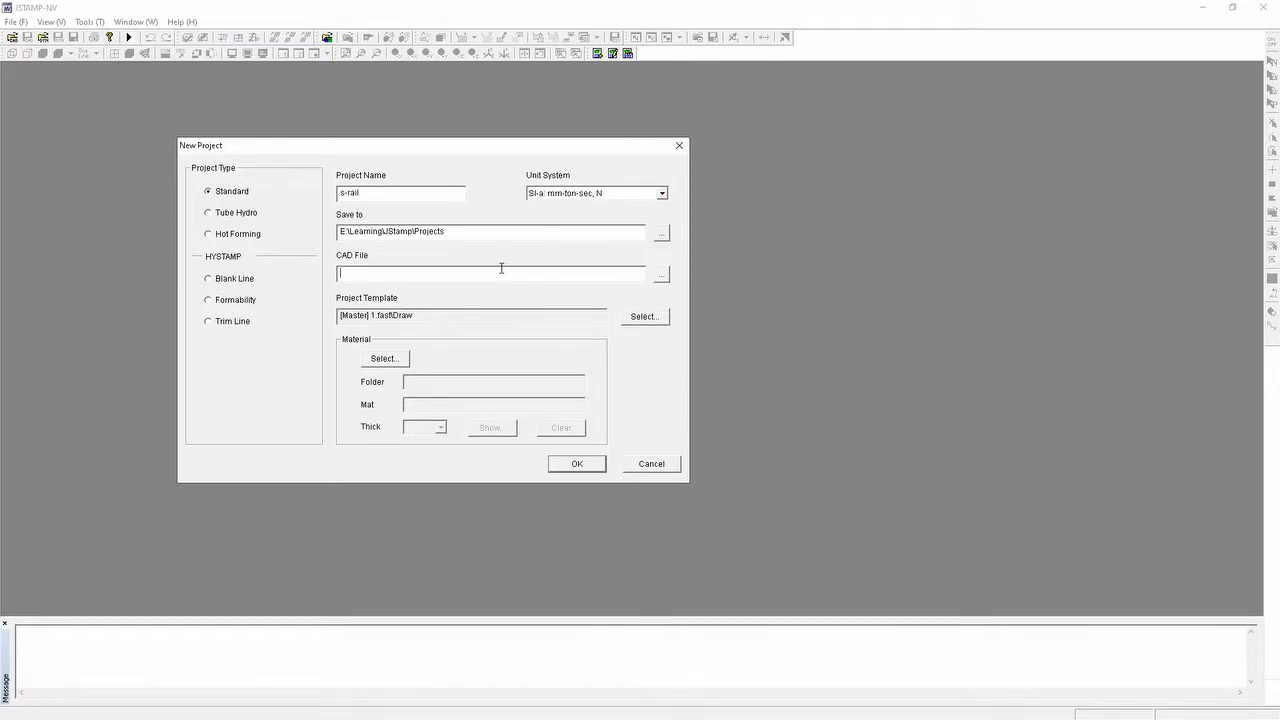
left_click(658, 274)
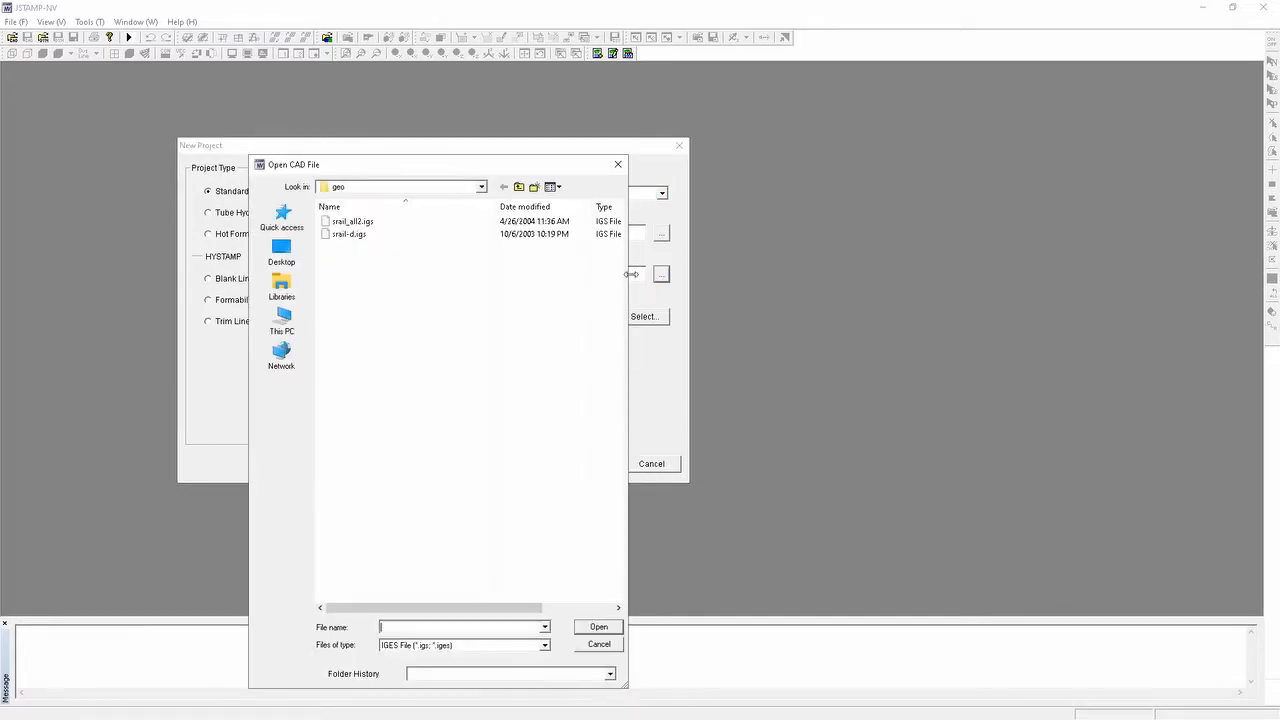
left_click(523, 187)
left_click(523, 187)
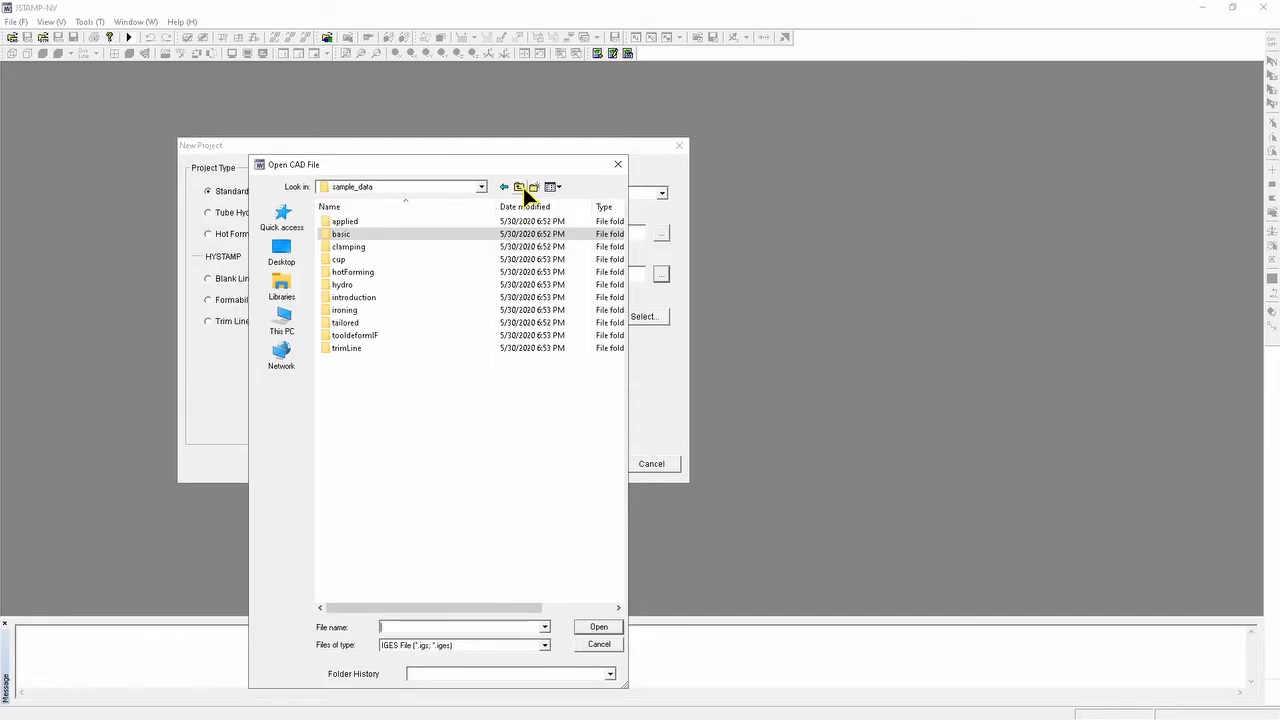
left_click(523, 187)
double_click(421, 537)
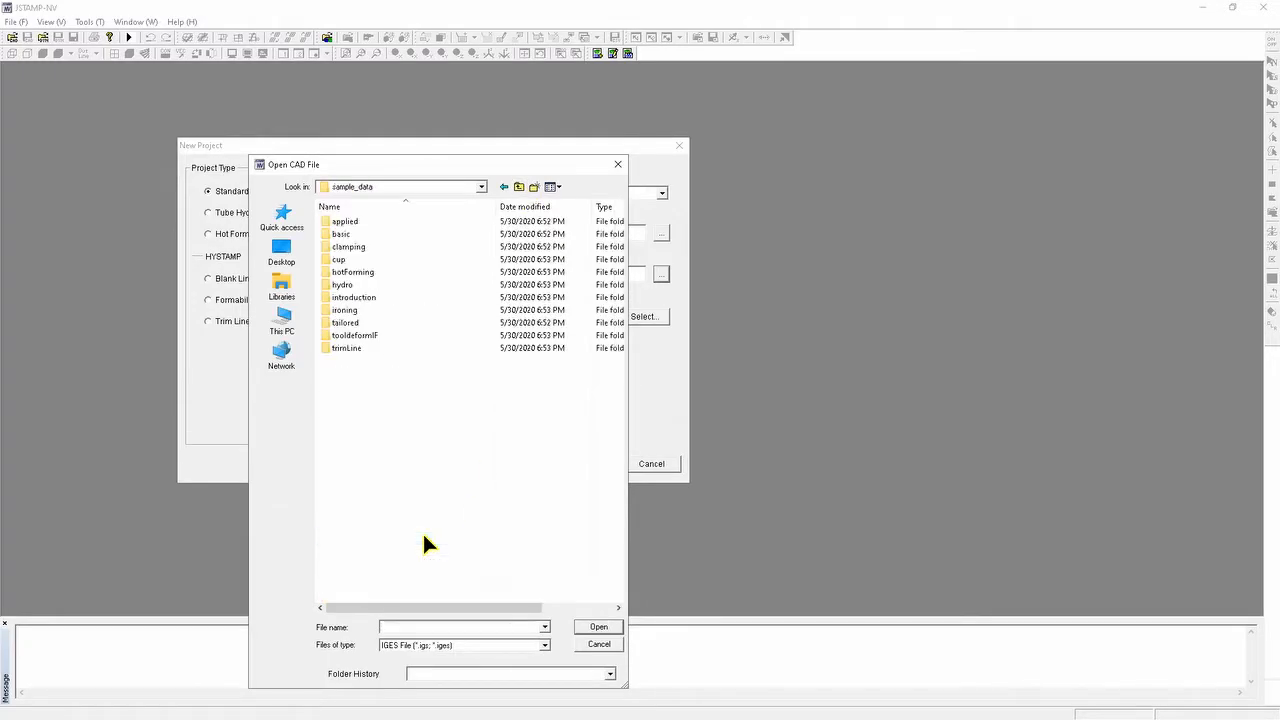
double_click(423, 233)
double_click(418, 221)
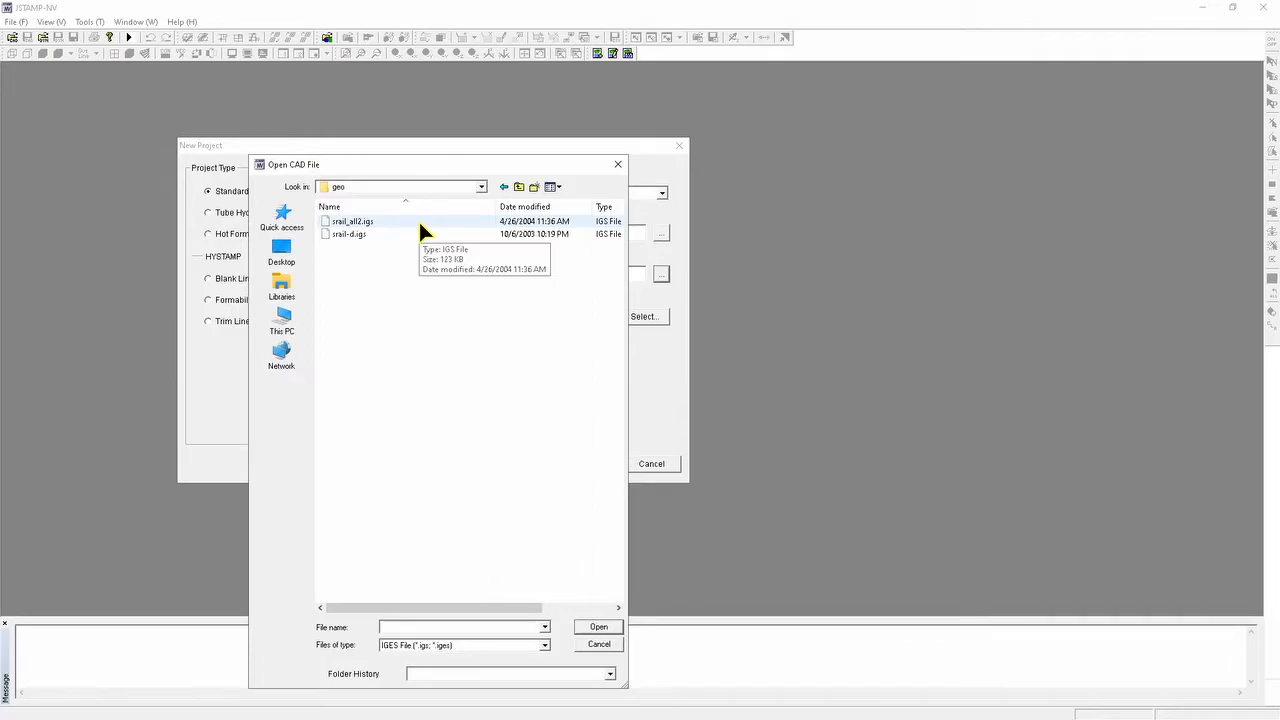
double_click(418, 221)
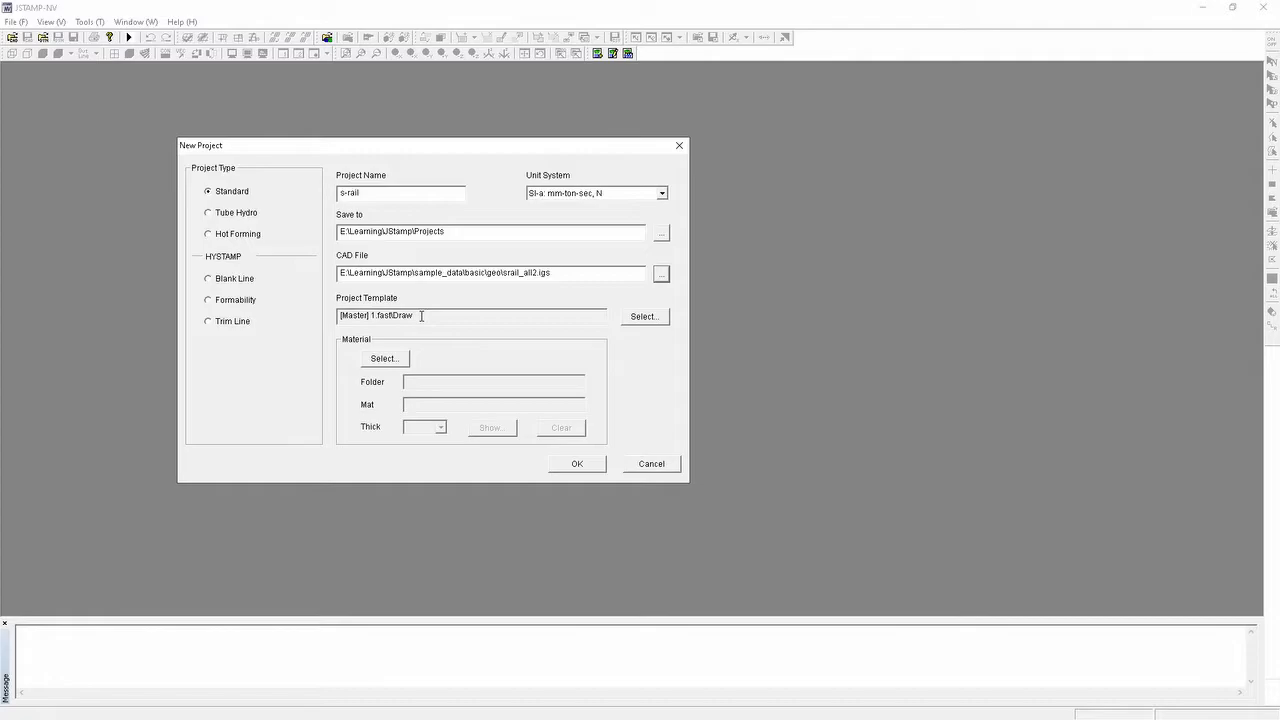
Browse the material database to Master, papers, others and select the HS590 material
left_click(400, 357)
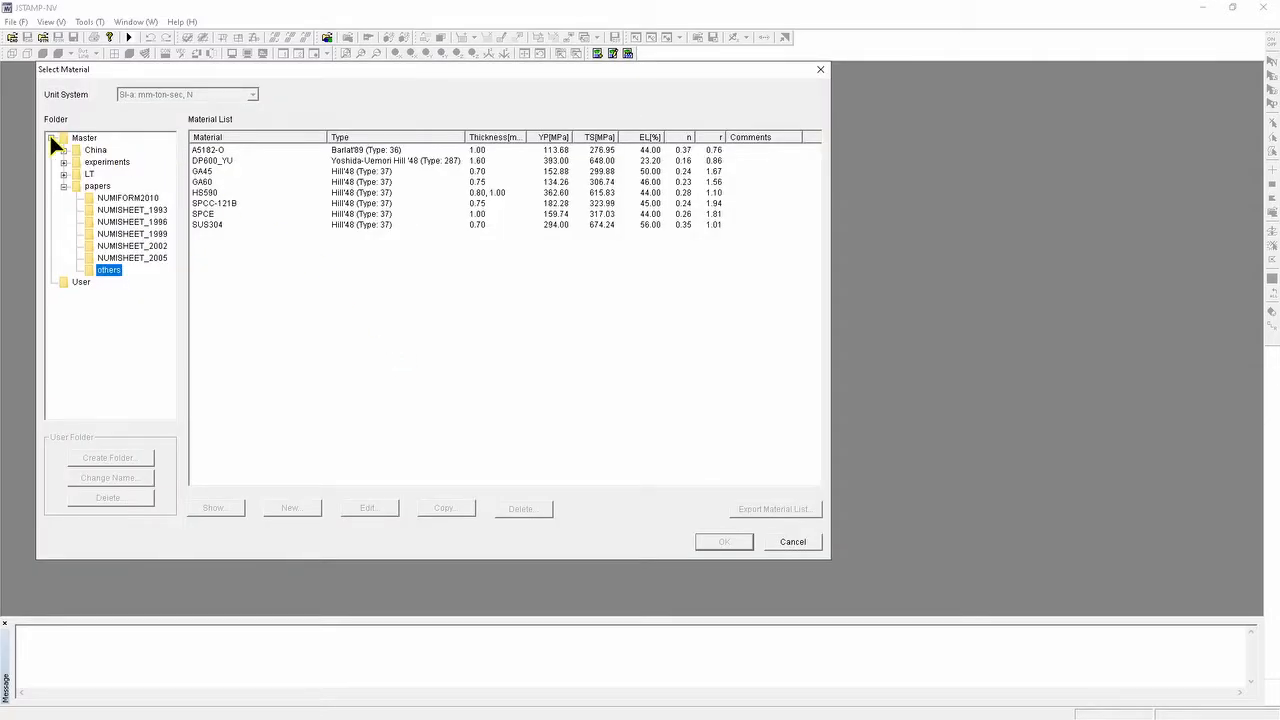
left_click(51, 138)
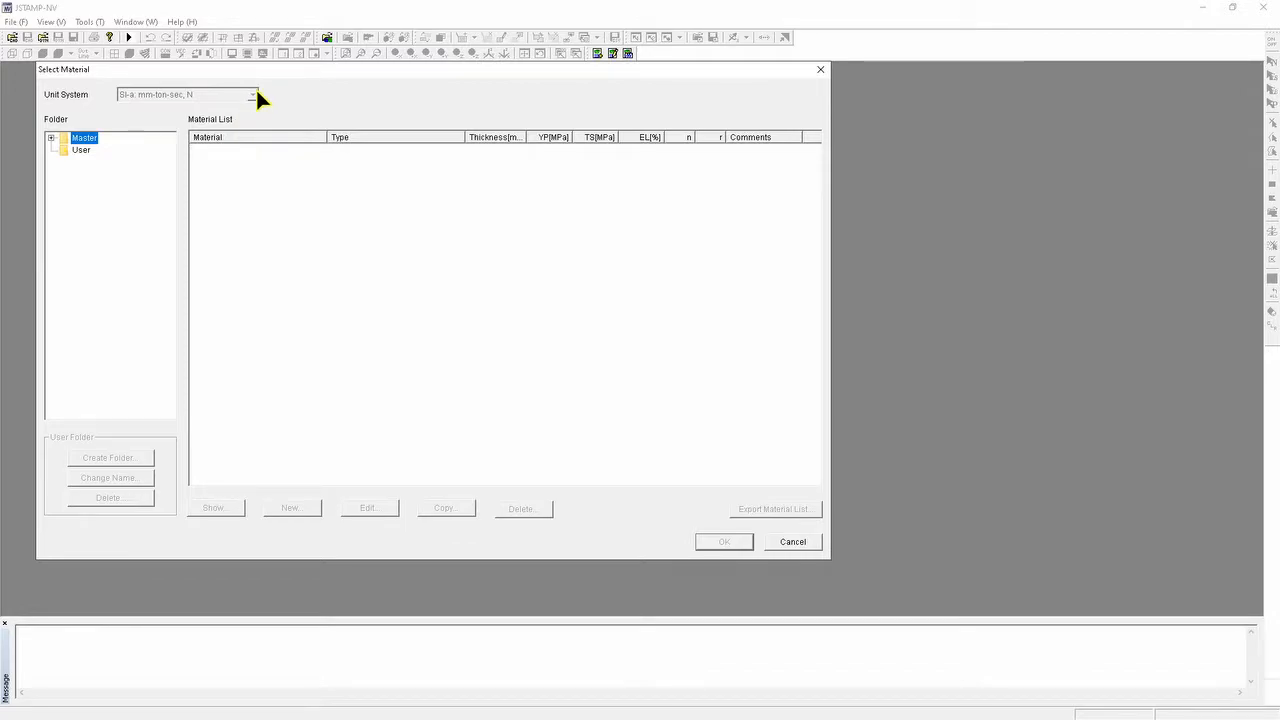
left_click(51, 138)
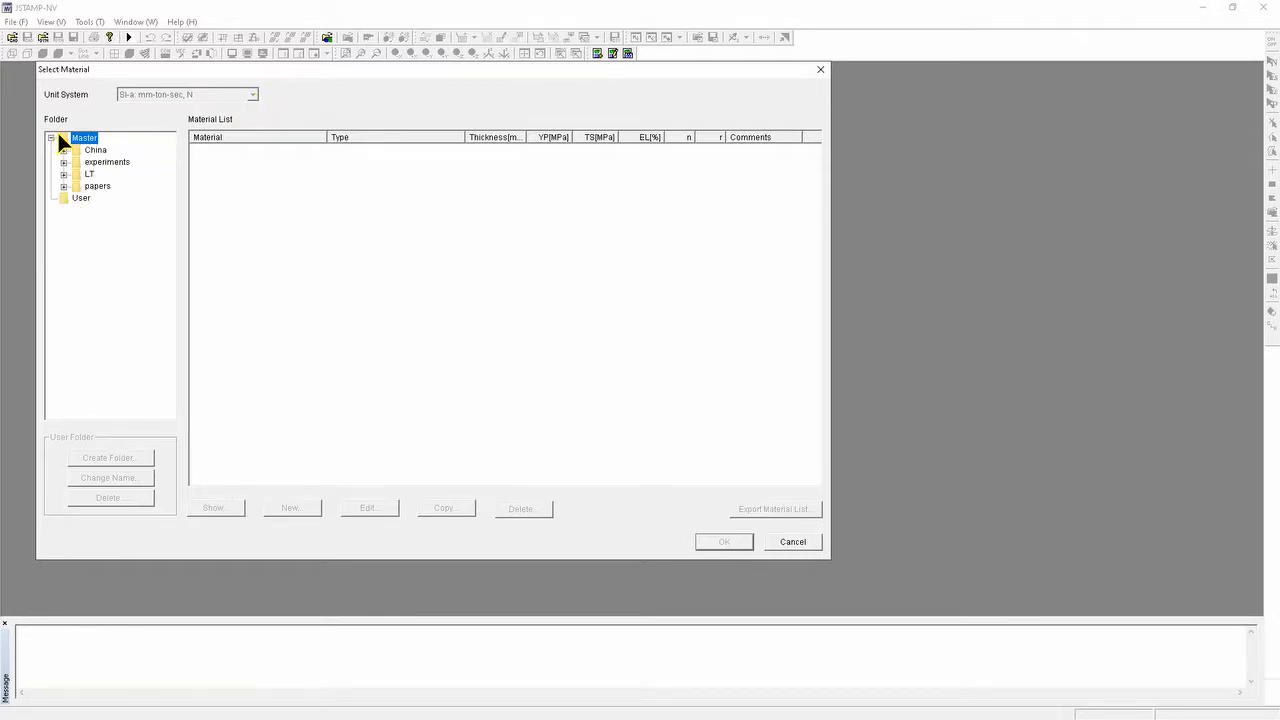
left_click(84, 197)
left_click(63, 186)
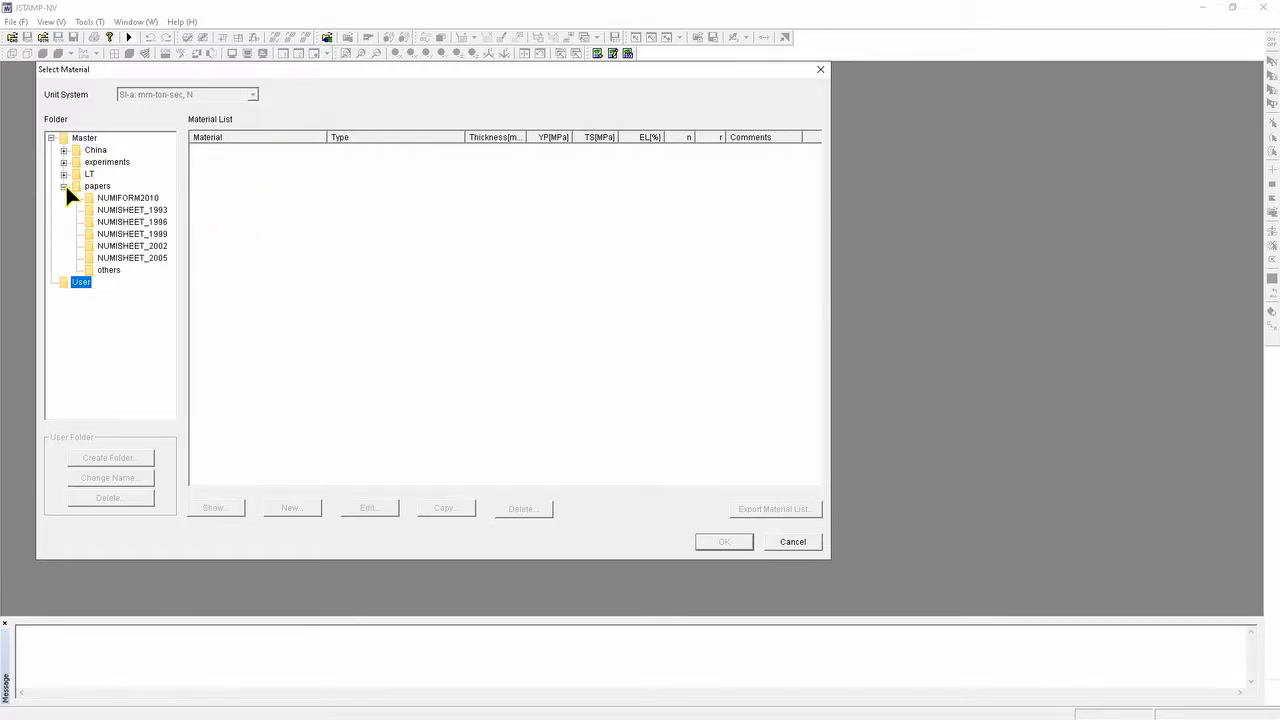
left_click(110, 269)
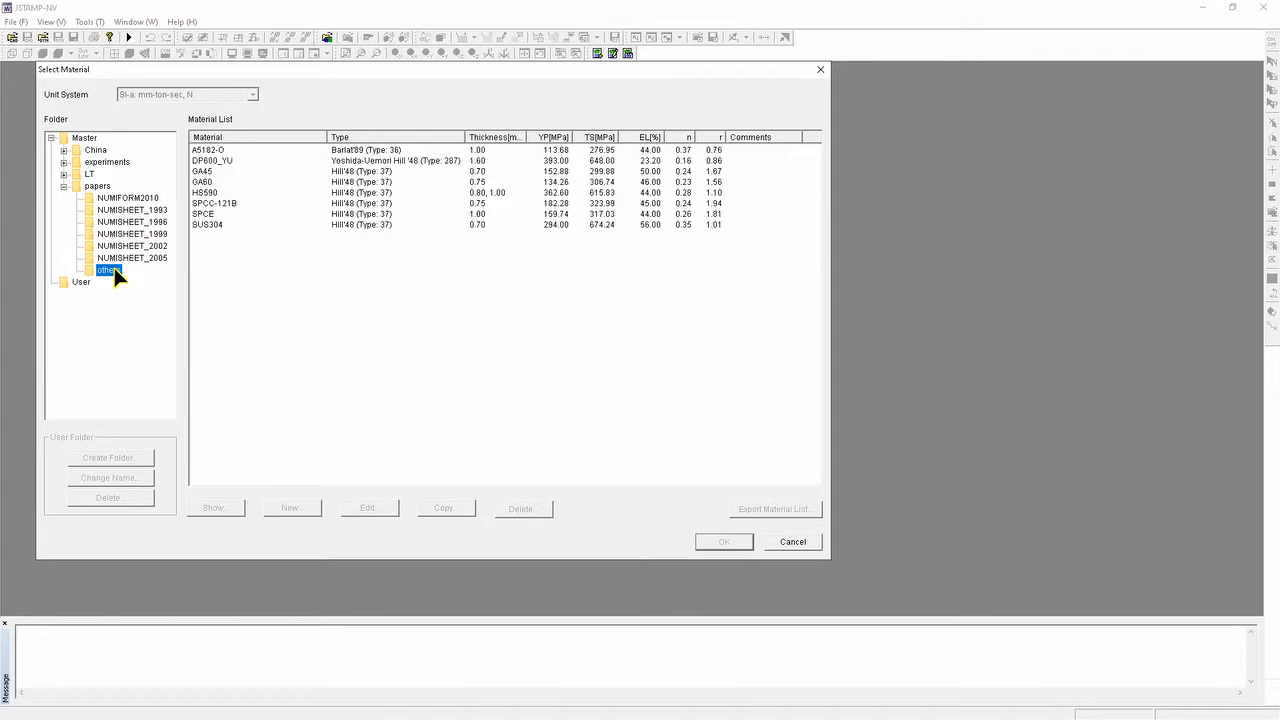
left_click(252, 194)
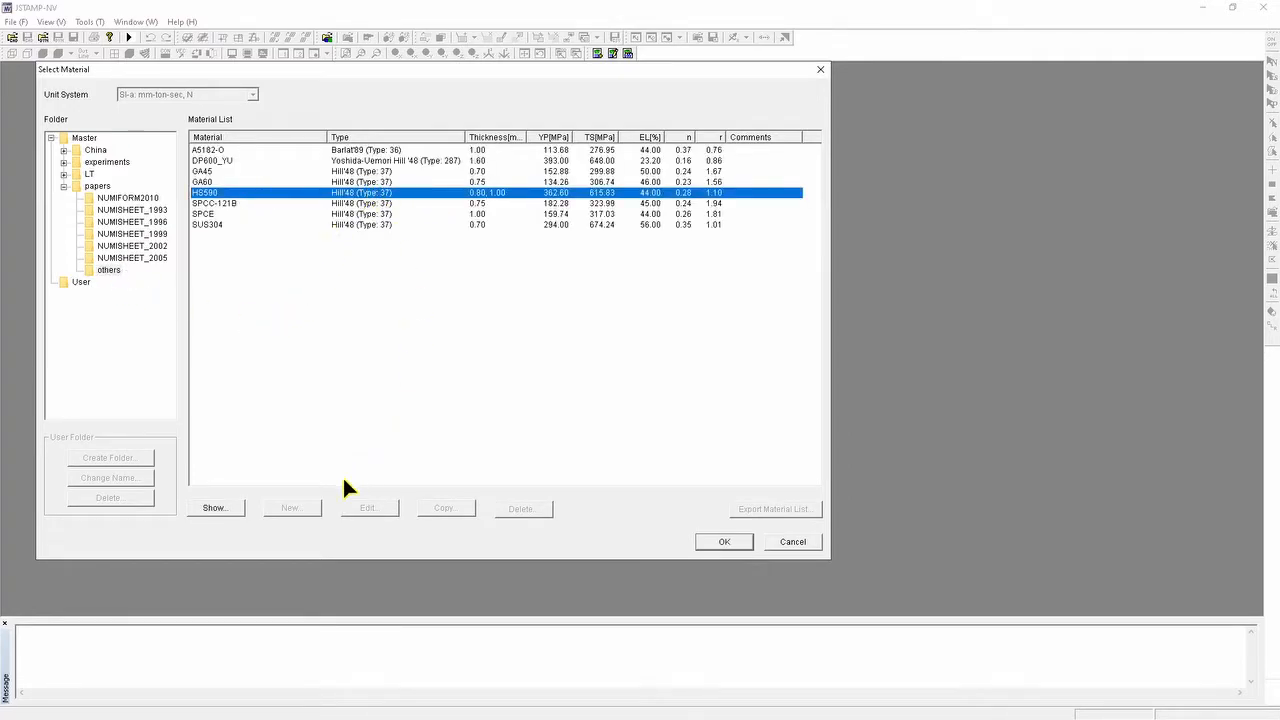
Review HS590's material data, including its thickness options, basic properties and hardening curve
left_click(214, 508)
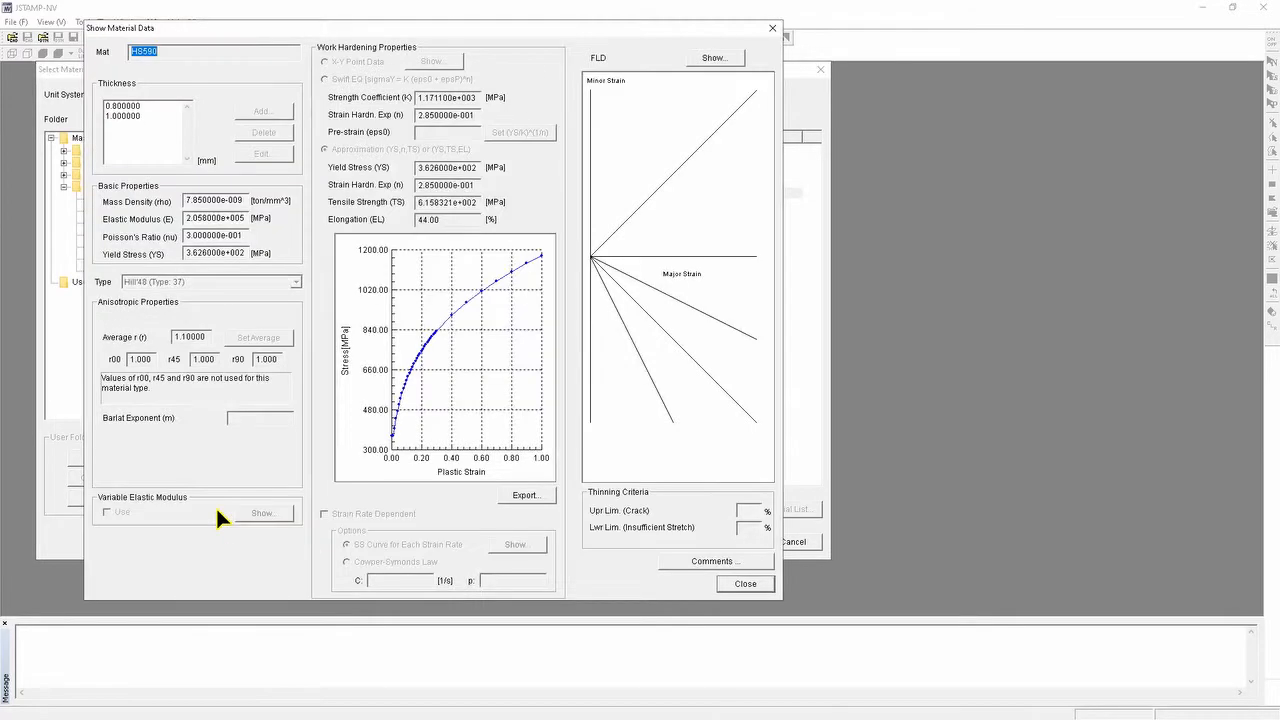
left_click_drag(247, 31, 532, 32)
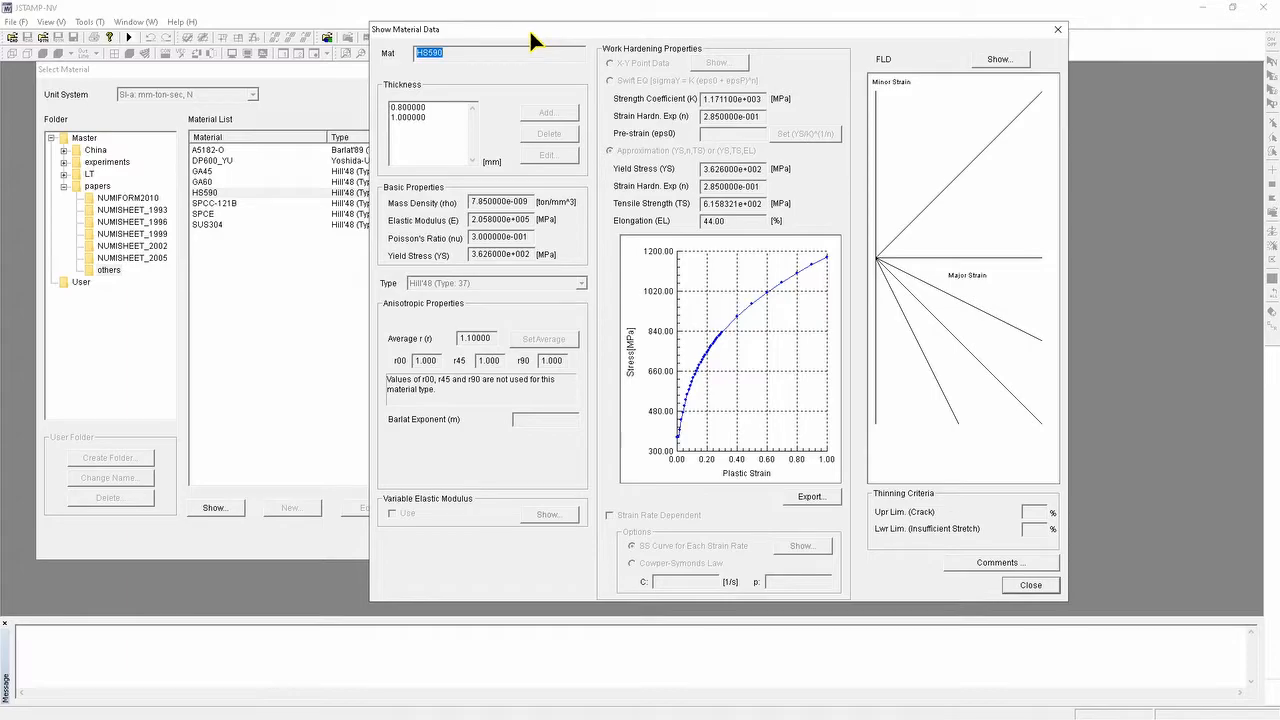
left_click(443, 107)
left_click(440, 116)
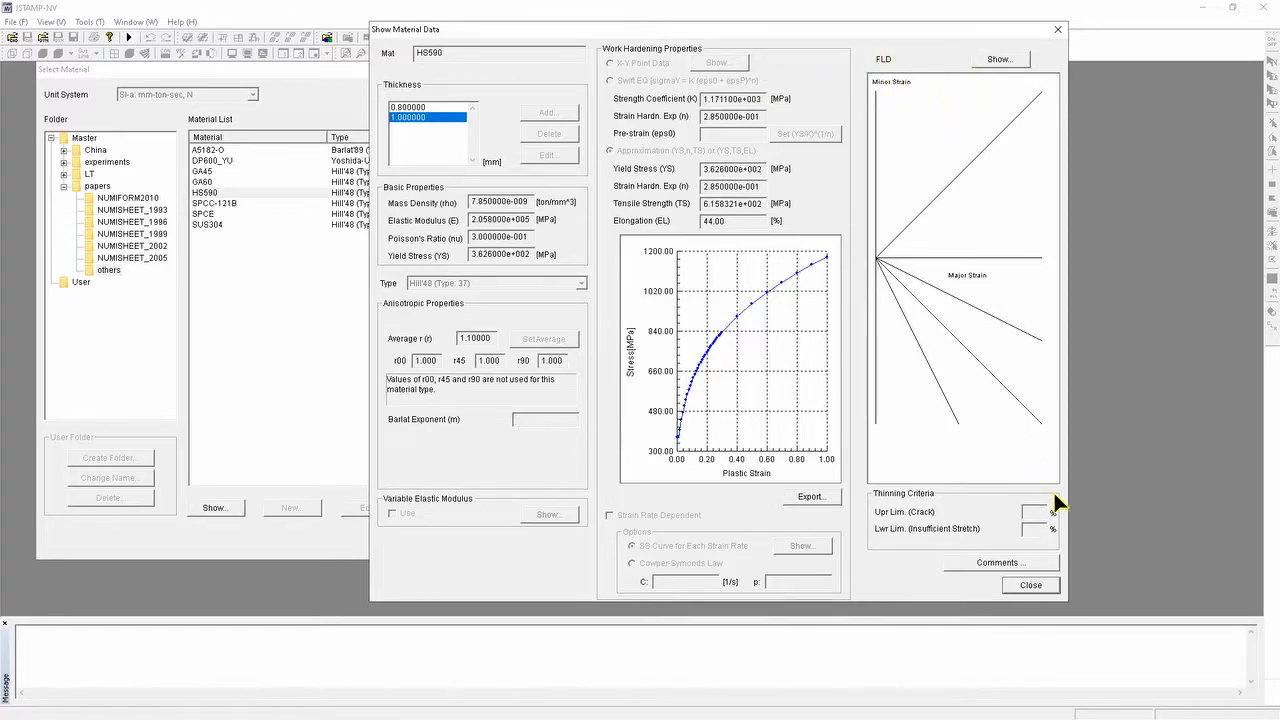
left_click(1035, 585)
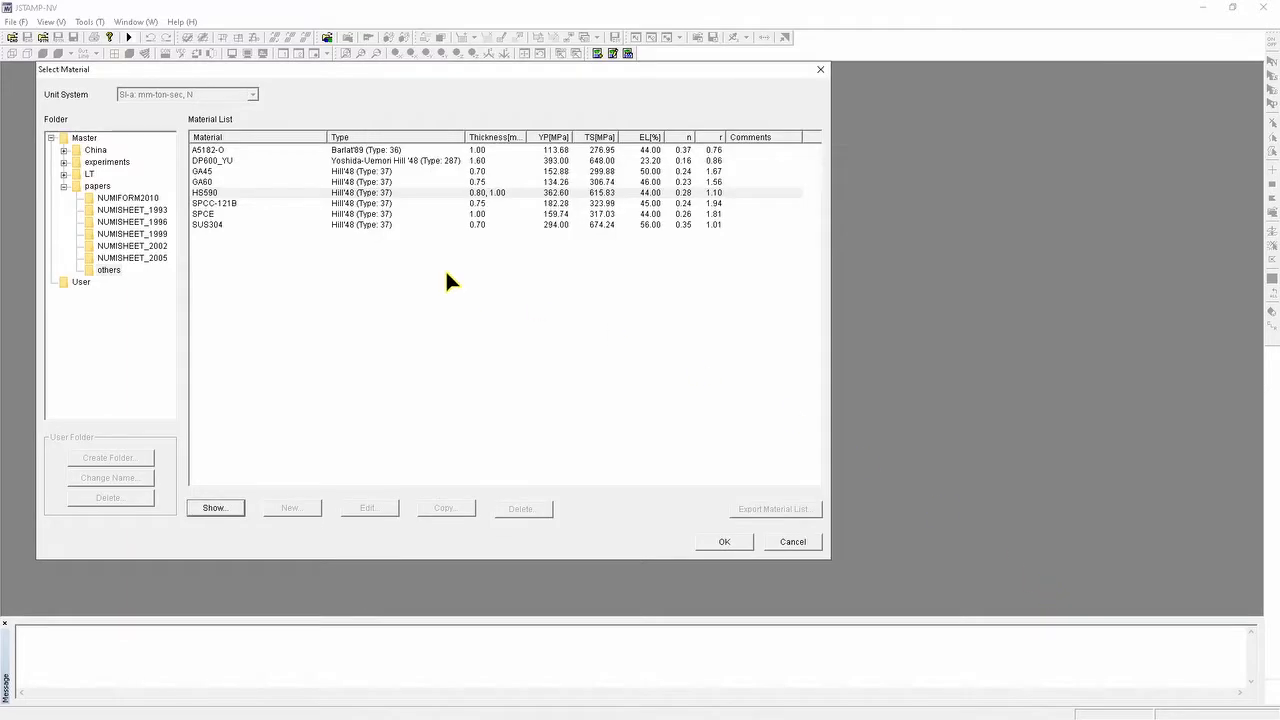
Assign HS590 as the project material with a thickness of 0.80
left_click(295, 193)
left_click(728, 543)
left_click(440, 428)
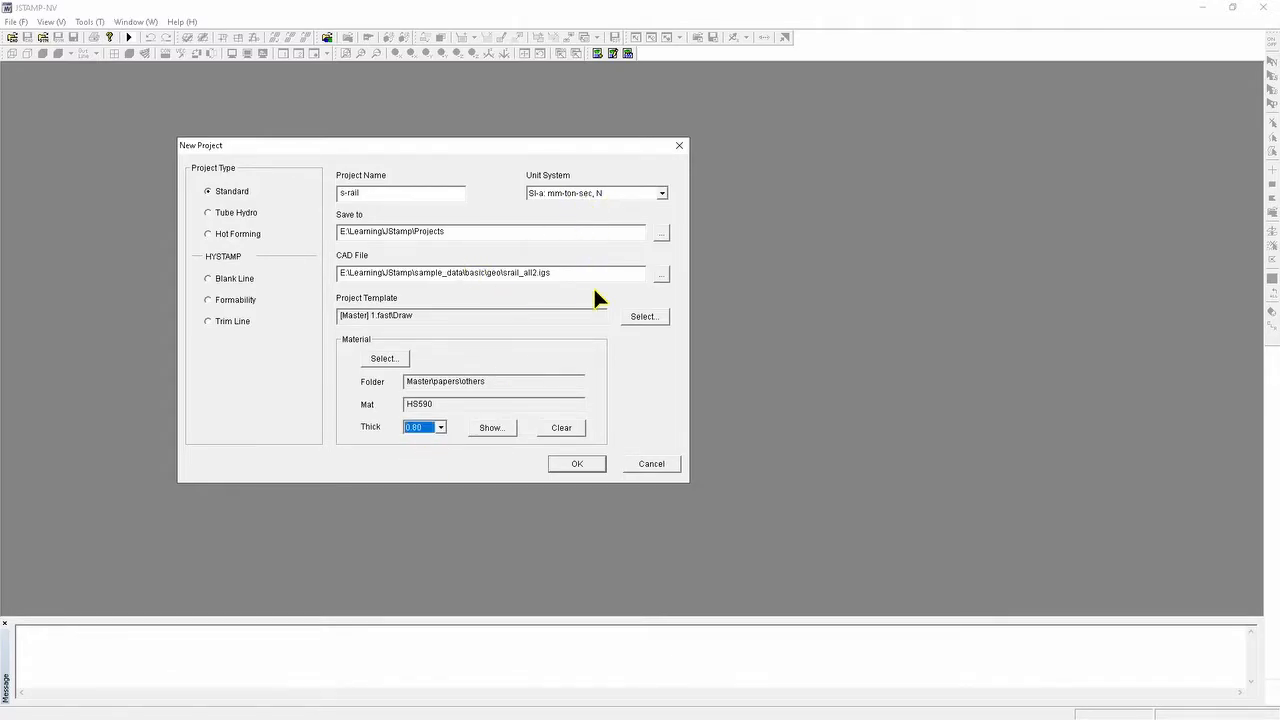
Choose the Draw template from the Master 1.fast folder and create the project
left_click(657, 318)
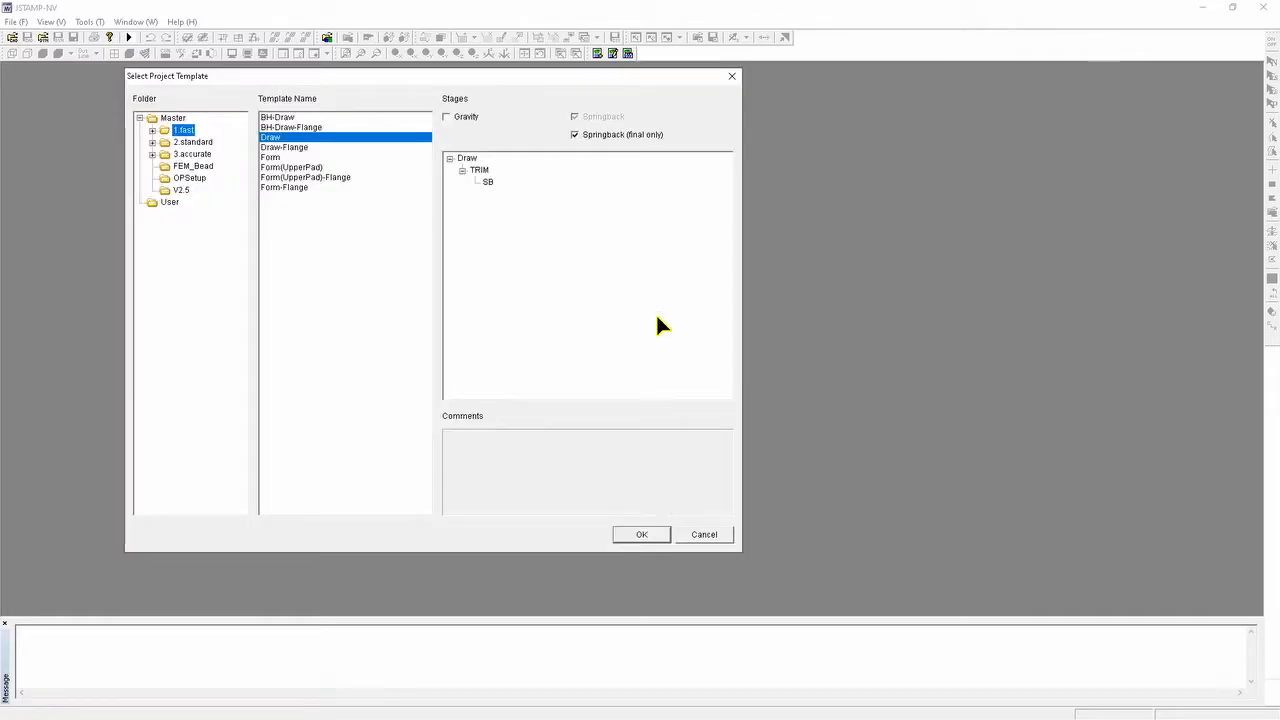
left_click(139, 113)
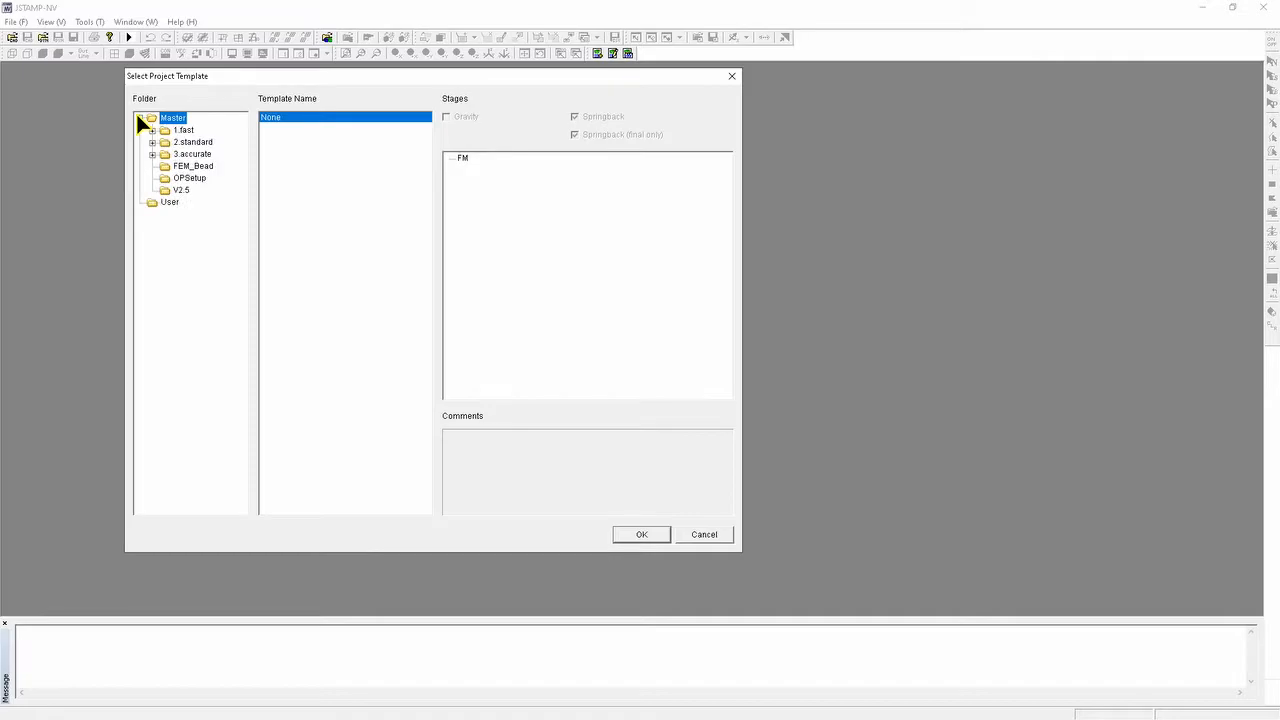
left_click(184, 130)
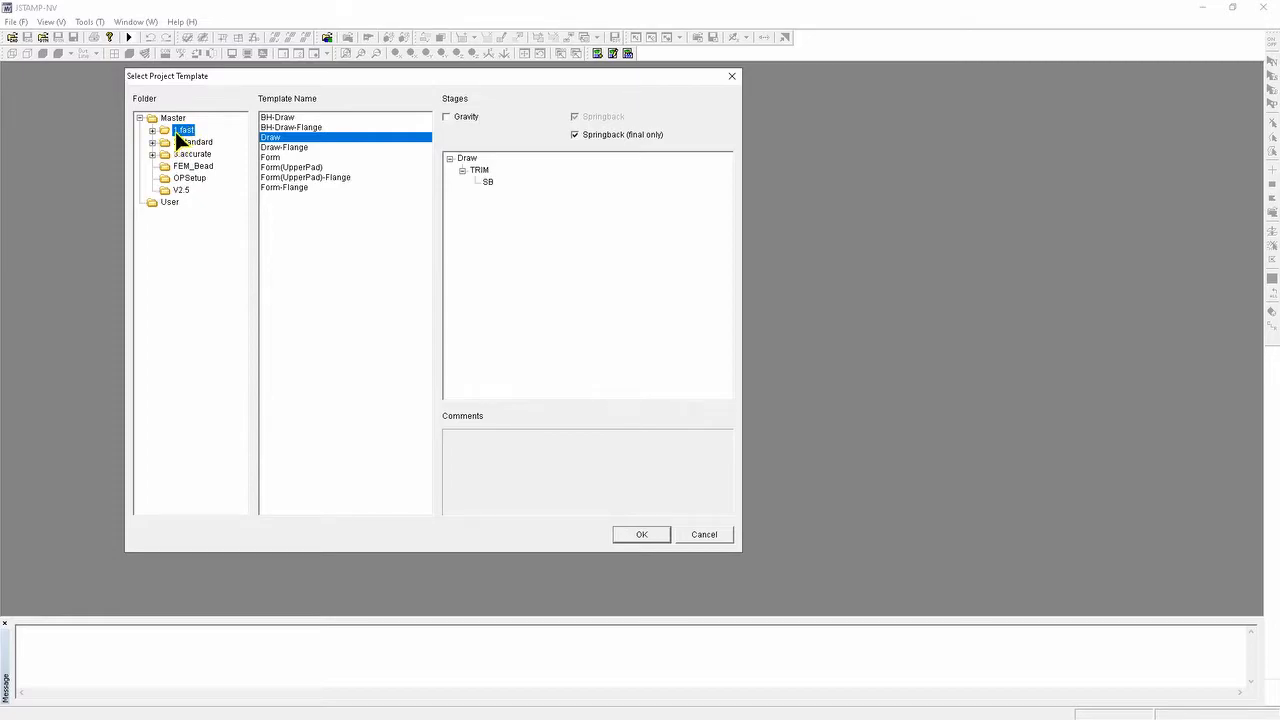
left_click(306, 136)
left_click(643, 535)
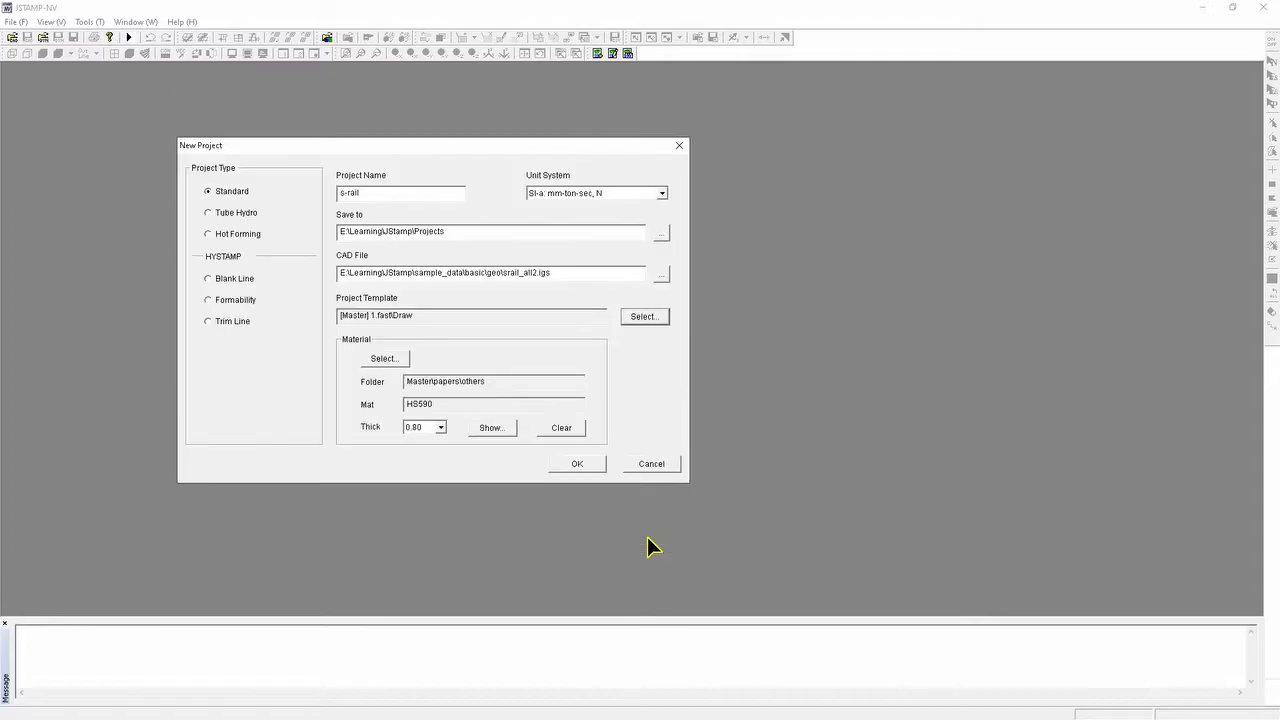
left_click(589, 461)
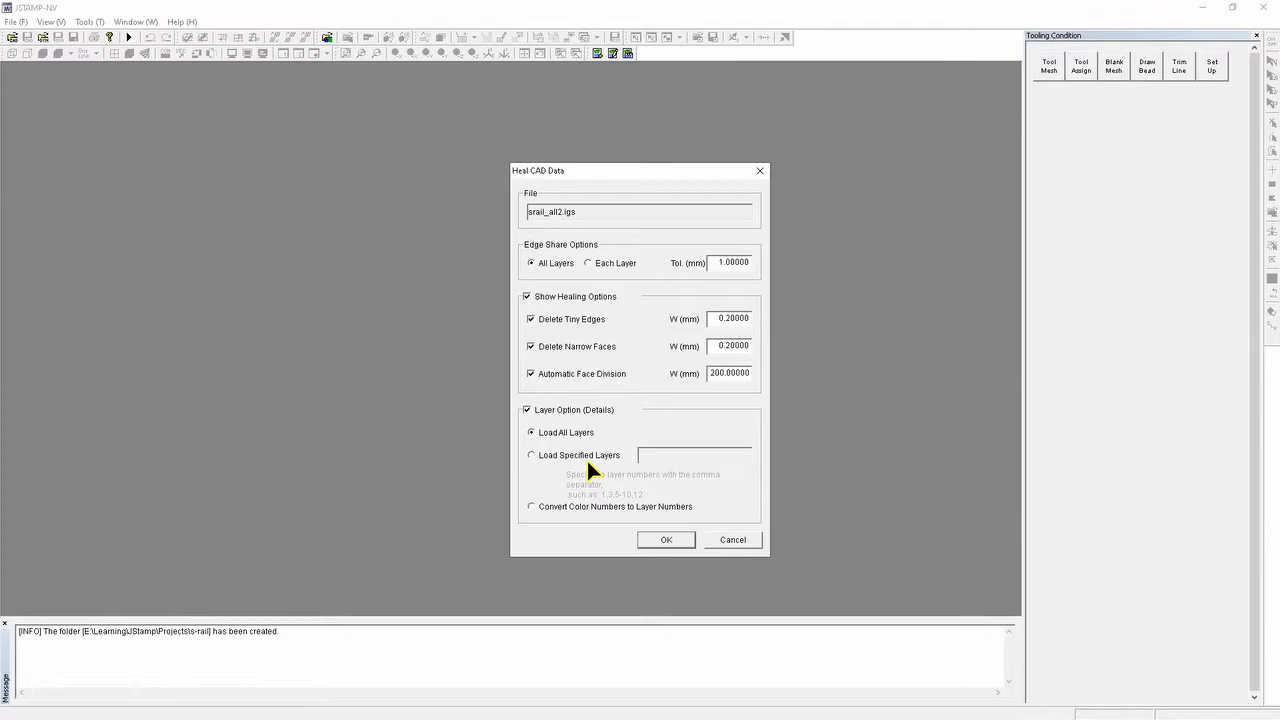
Import srail_all2.igs with all layers loaded, keeping the default edge sharing tolerance and healing options
left_click_drag(623, 172, 494, 154)
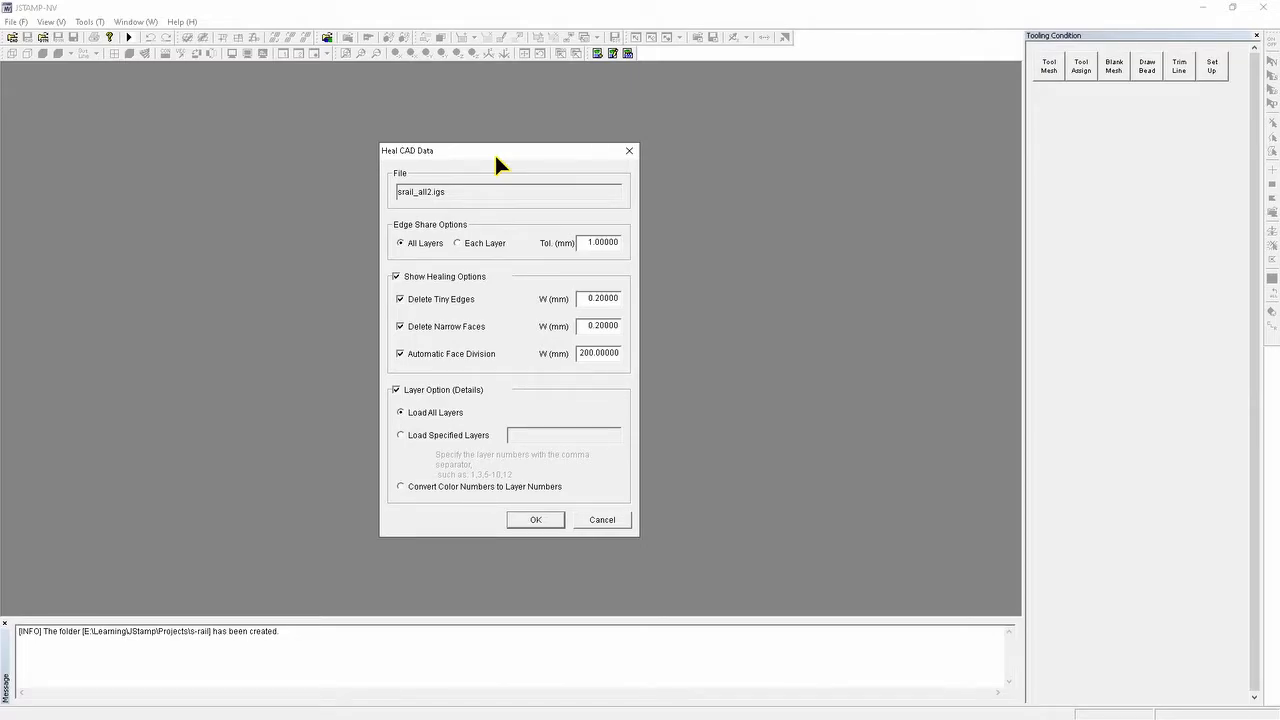
left_click(396, 275)
left_click(396, 275)
left_click(396, 390)
left_click(396, 390)
left_click(541, 520)
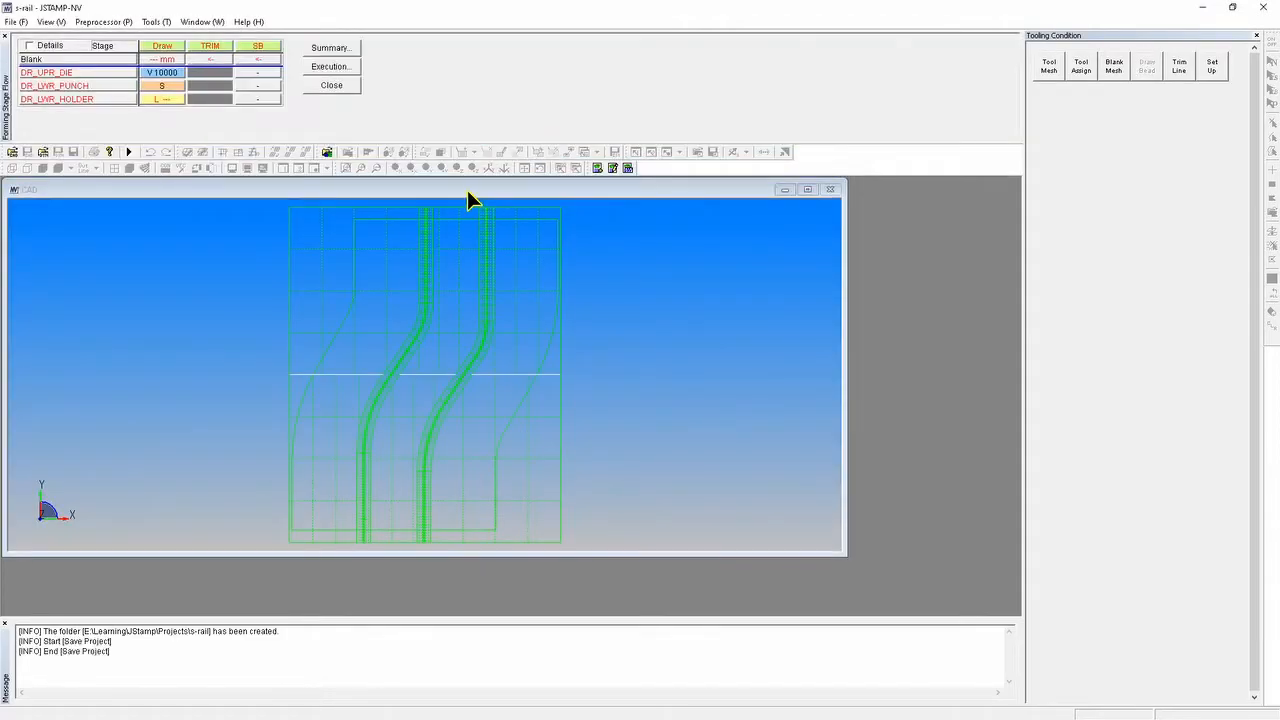
Examine the imported S-rail CAD geometry from each standard axis direction and in isometric view
left_click_drag(467, 190, 530, 196)
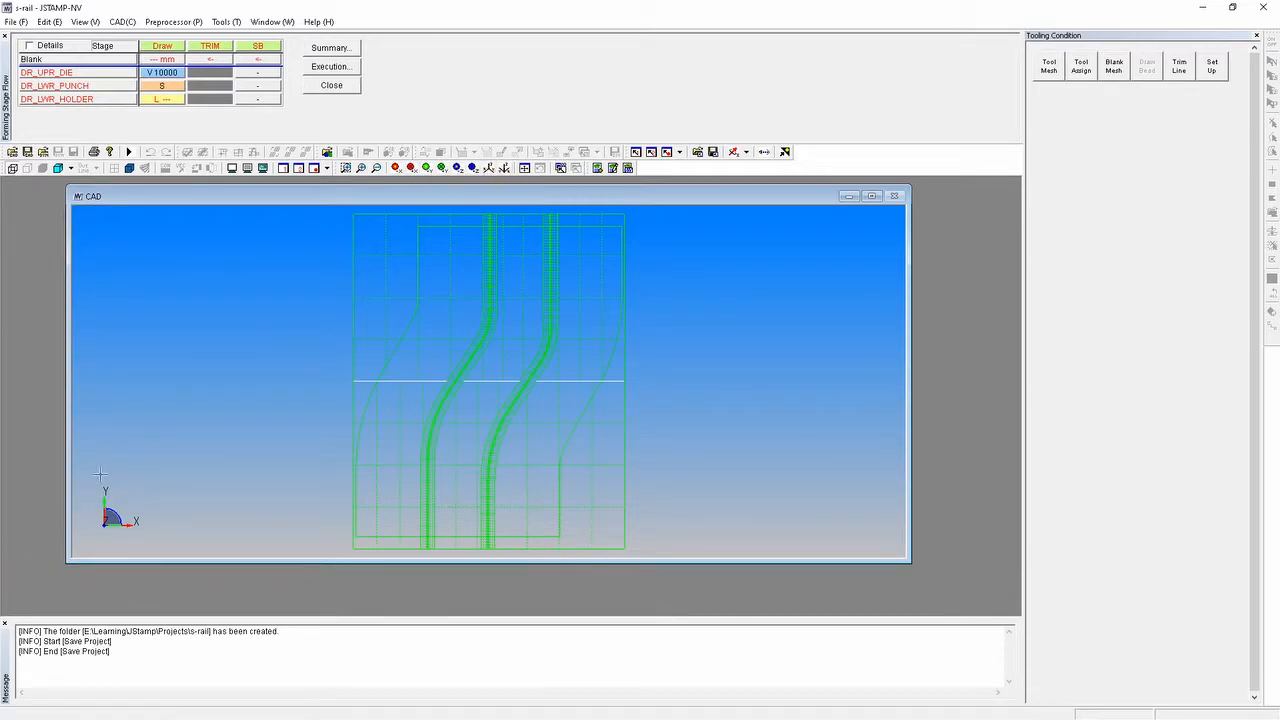
left_click(399, 169)
left_click(414, 169)
left_click(426, 167)
left_click(442, 167)
left_click(457, 167)
left_click(473, 167)
left_click(488, 167)
left_click(504, 167)
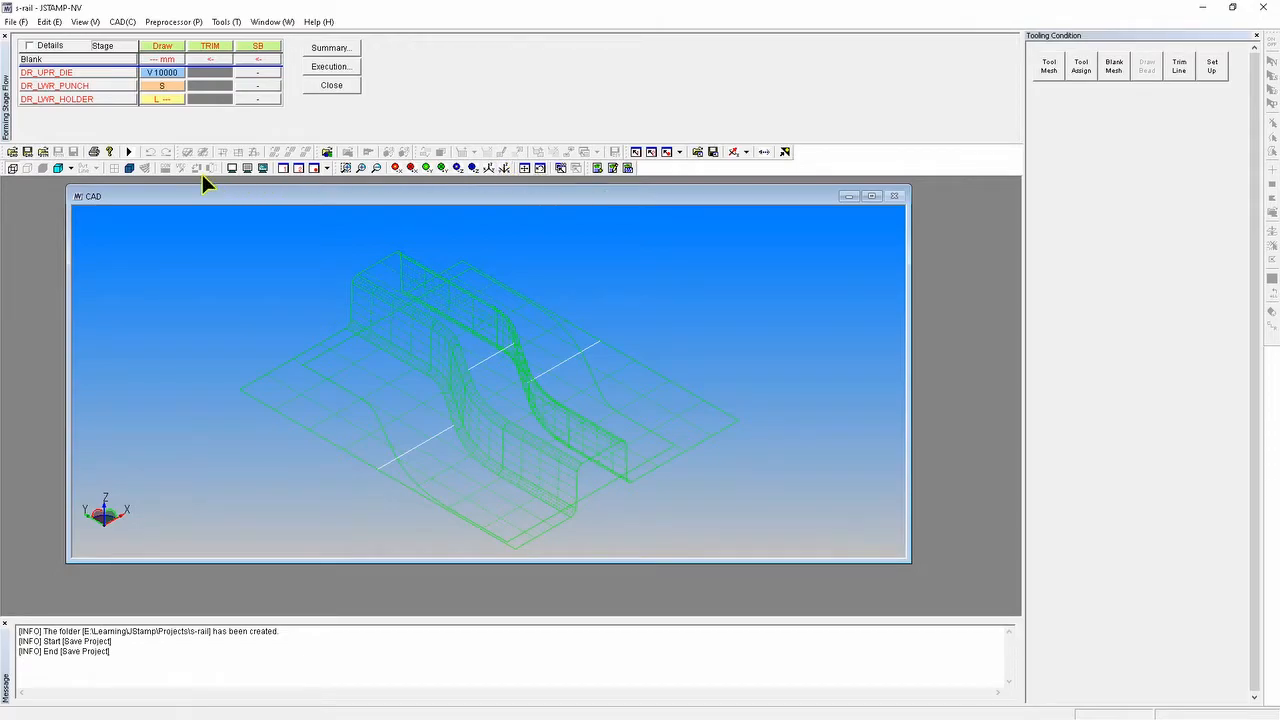
Delete the TRIM stage from the forming stage flow
right_click(198, 47)
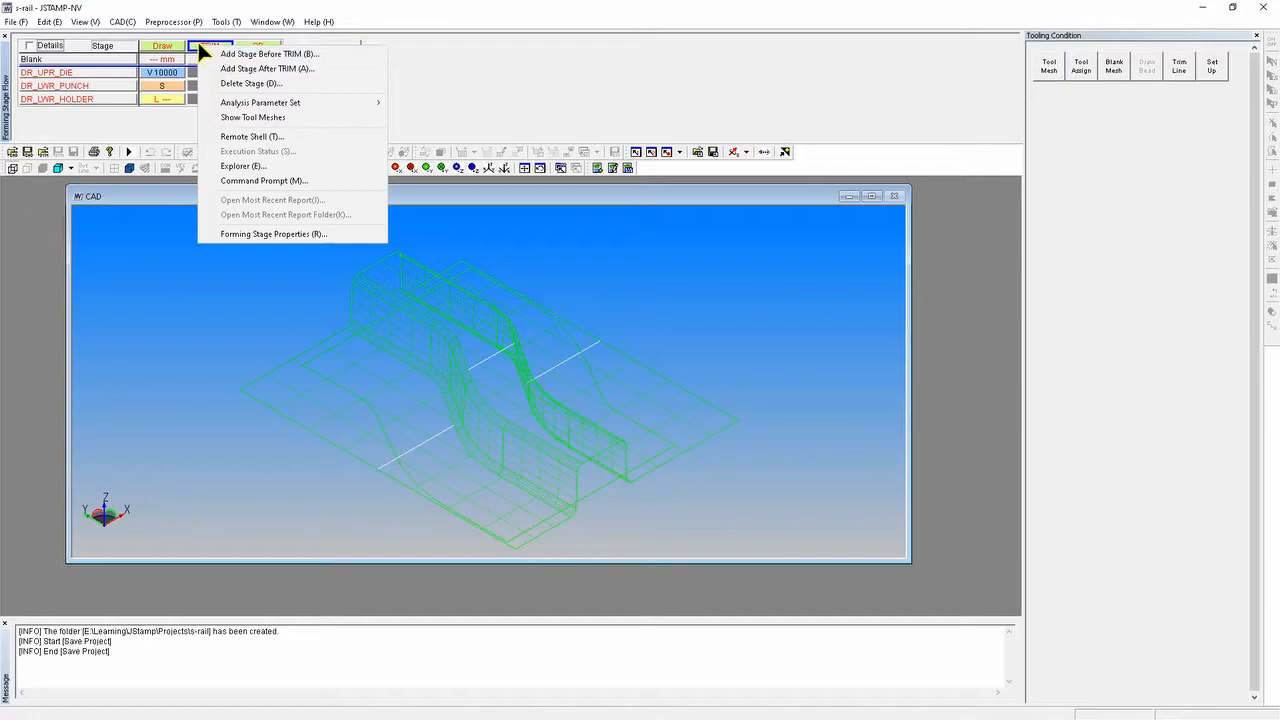
left_click(236, 84)
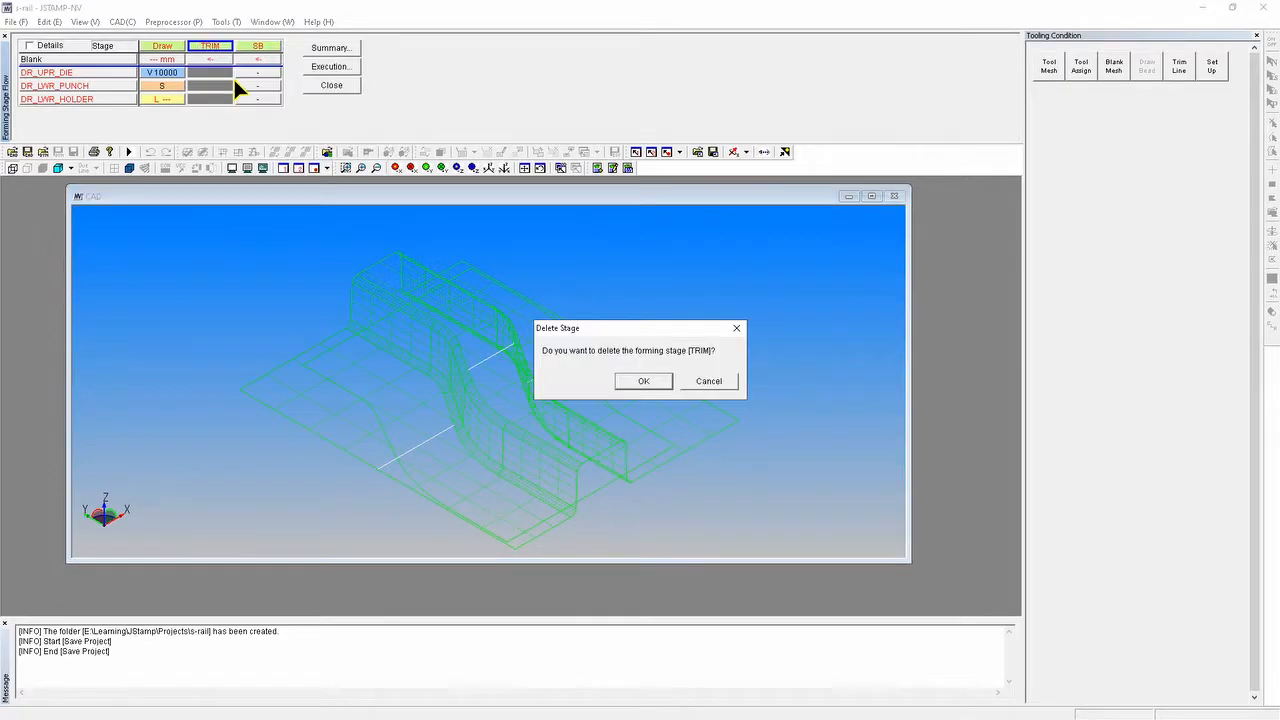
left_click(646, 381)
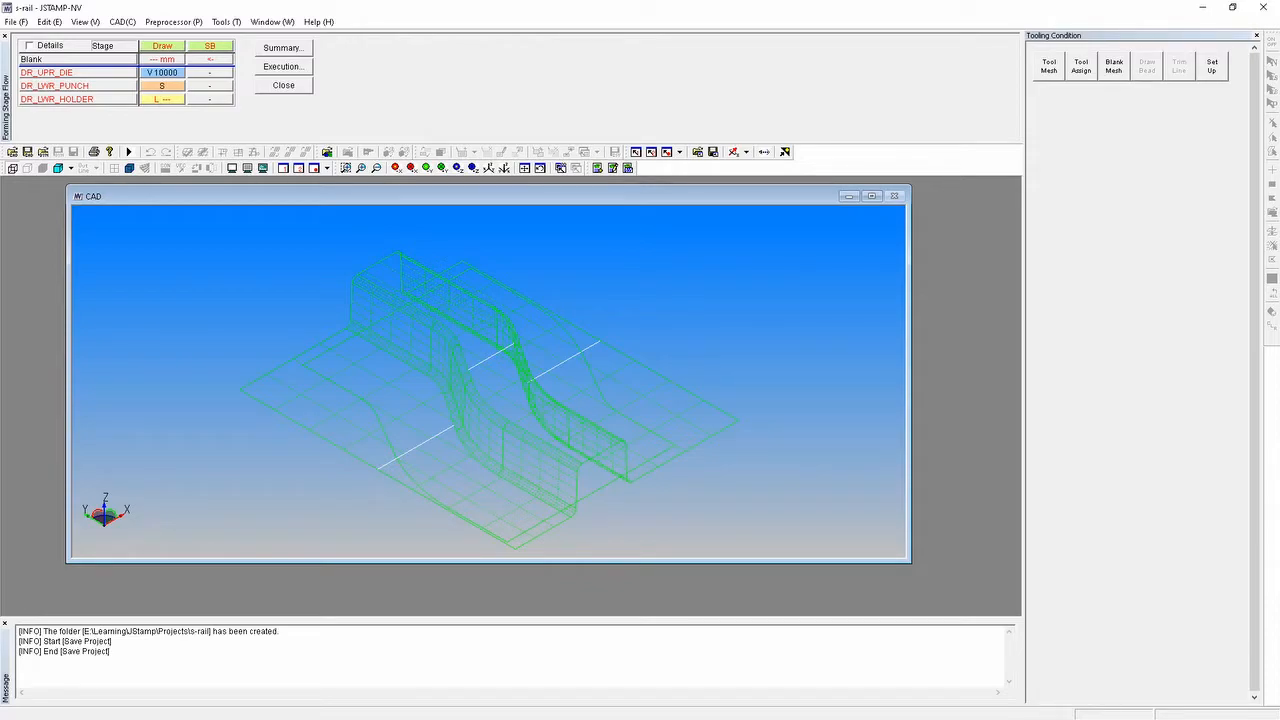
Open the tool mesh settings, list the CAD layers and keep only layer 0 selected for meshing
left_click(1051, 71)
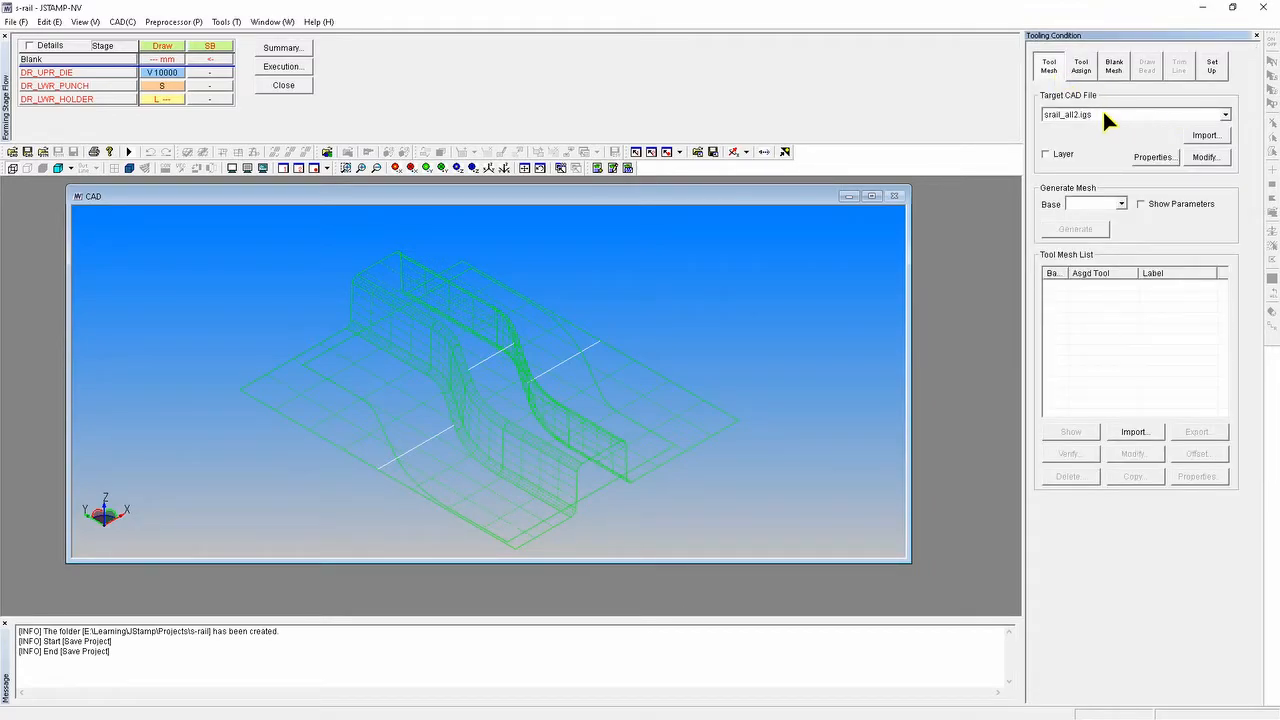
left_click(1047, 154)
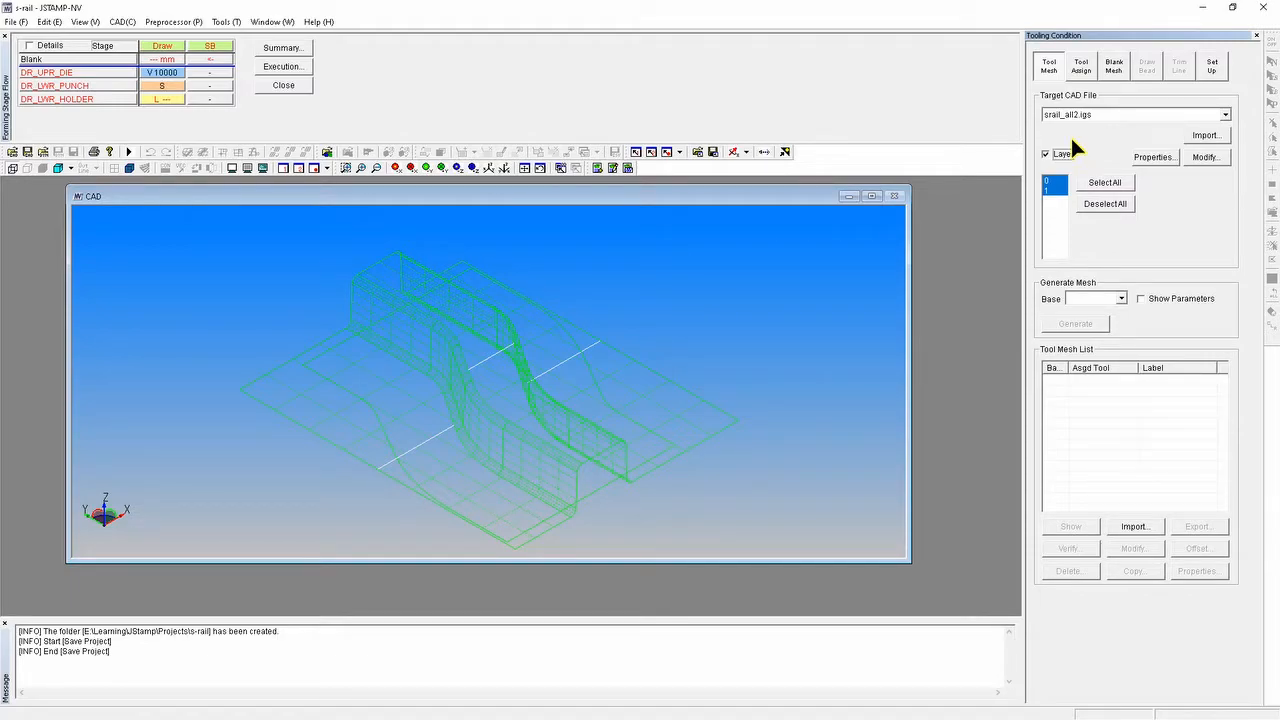
left_click(1052, 181)
left_click(1053, 190)
Generate the tool mesh with Lwr Surf as base and the default mesh parameters, and inspect it in isometric view
left_click(1120, 299)
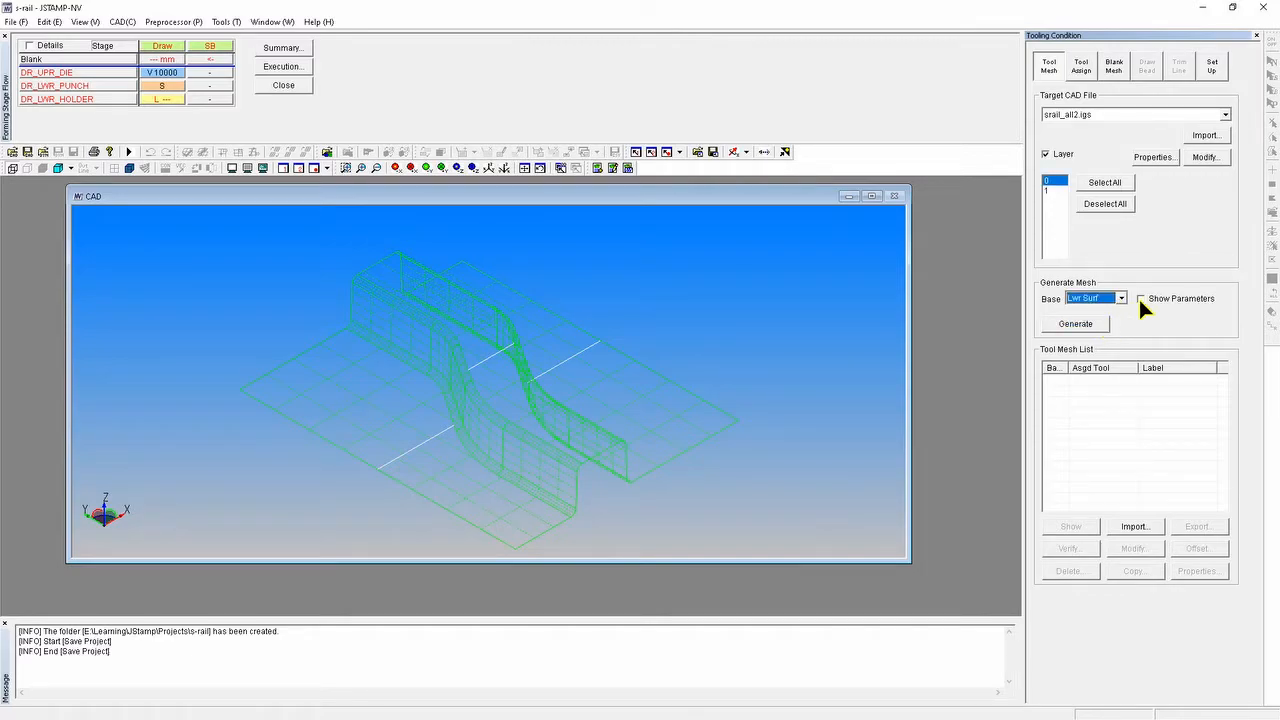
left_click(1140, 298)
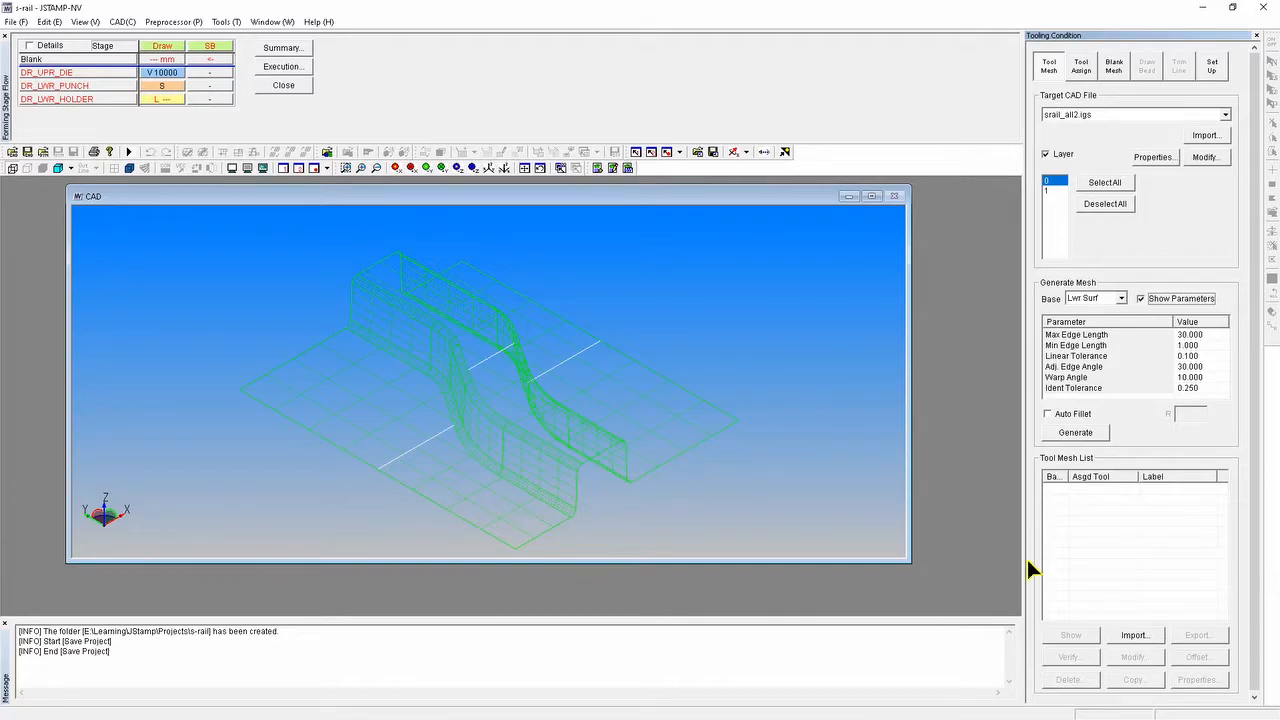
left_click(1102, 432)
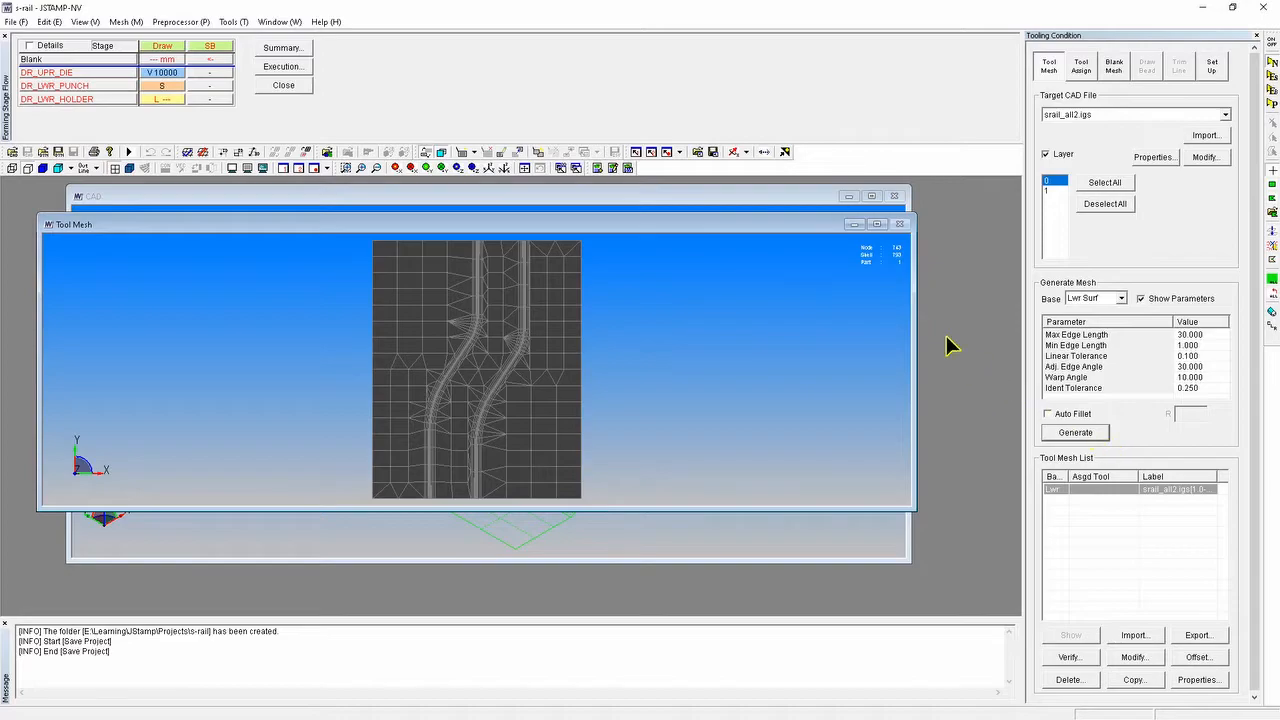
left_click(506, 166)
scroll(609, 470, "up", 2)
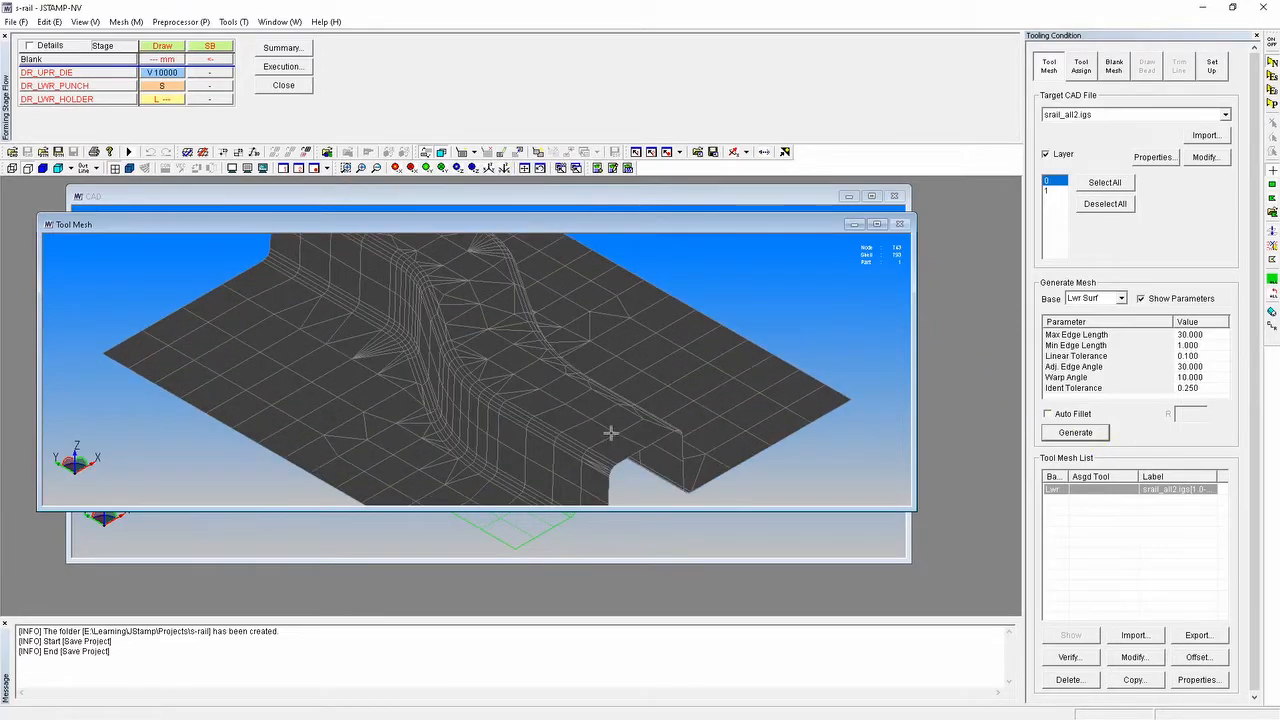
Open the lower tool mesh for modification and run the mesh quality verification on visible elements with the default criteria
scroll(611, 433, "down", 4)
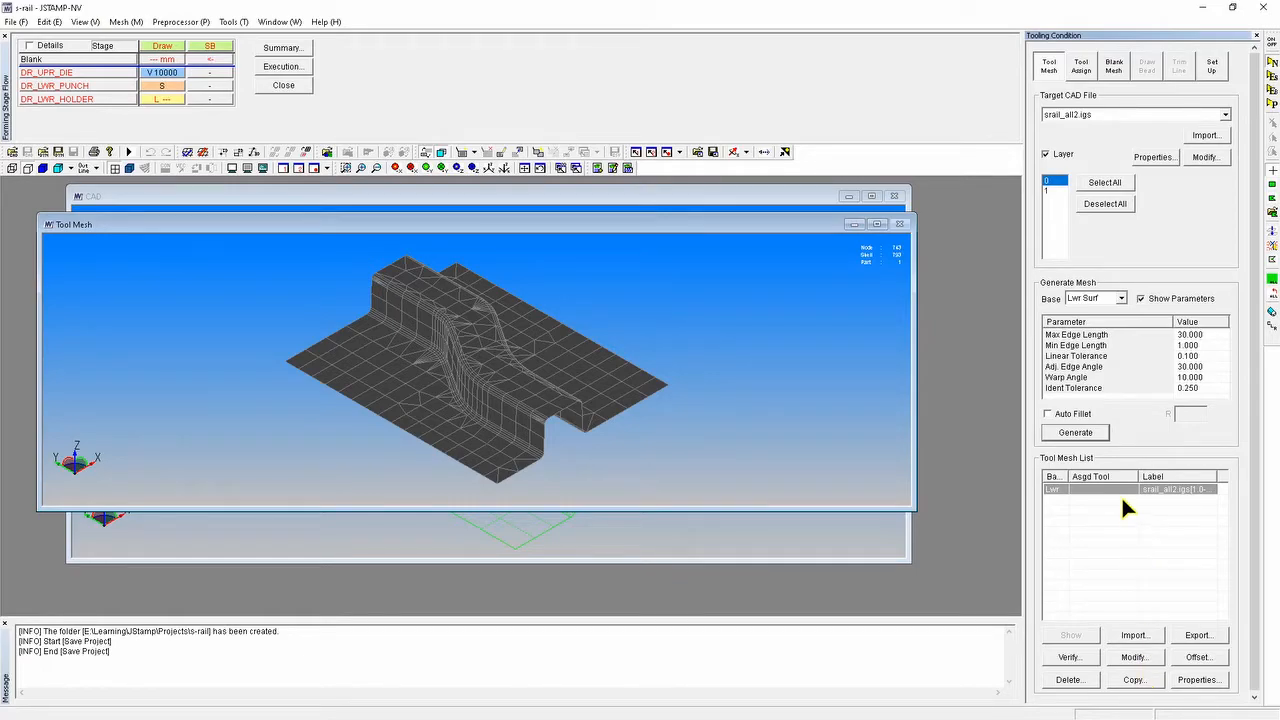
left_click(1138, 657)
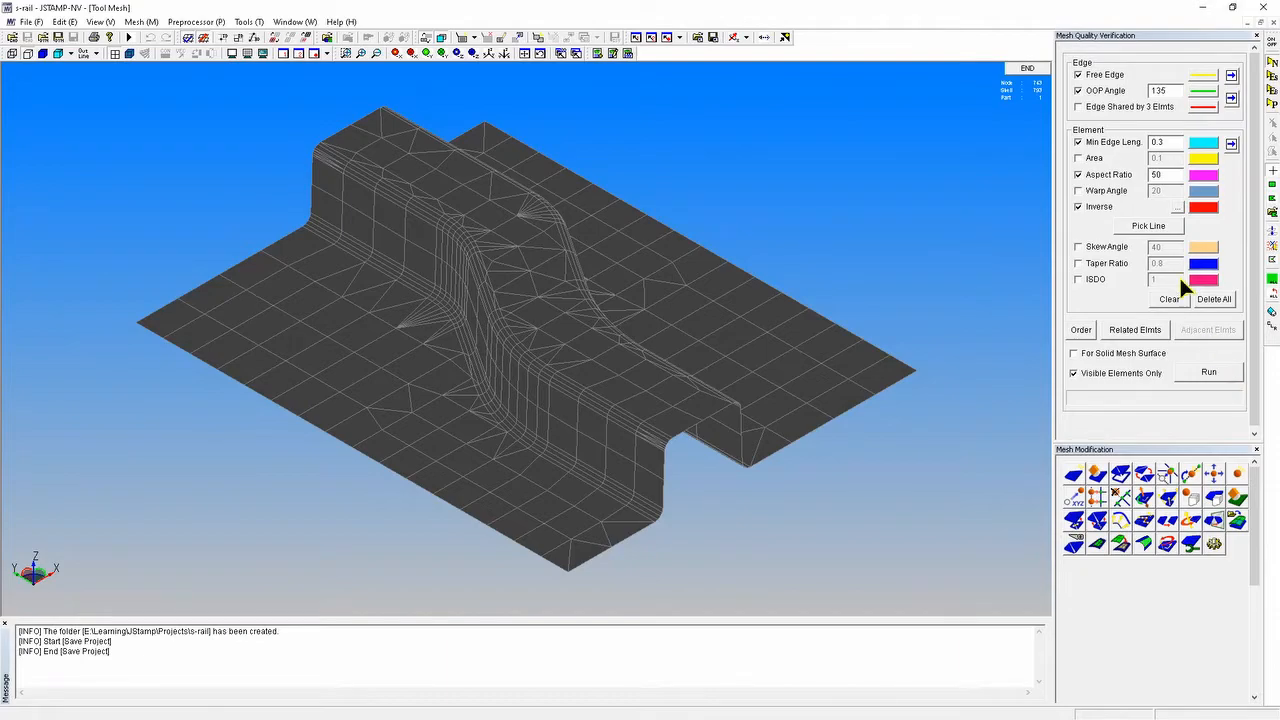
left_click(1222, 372)
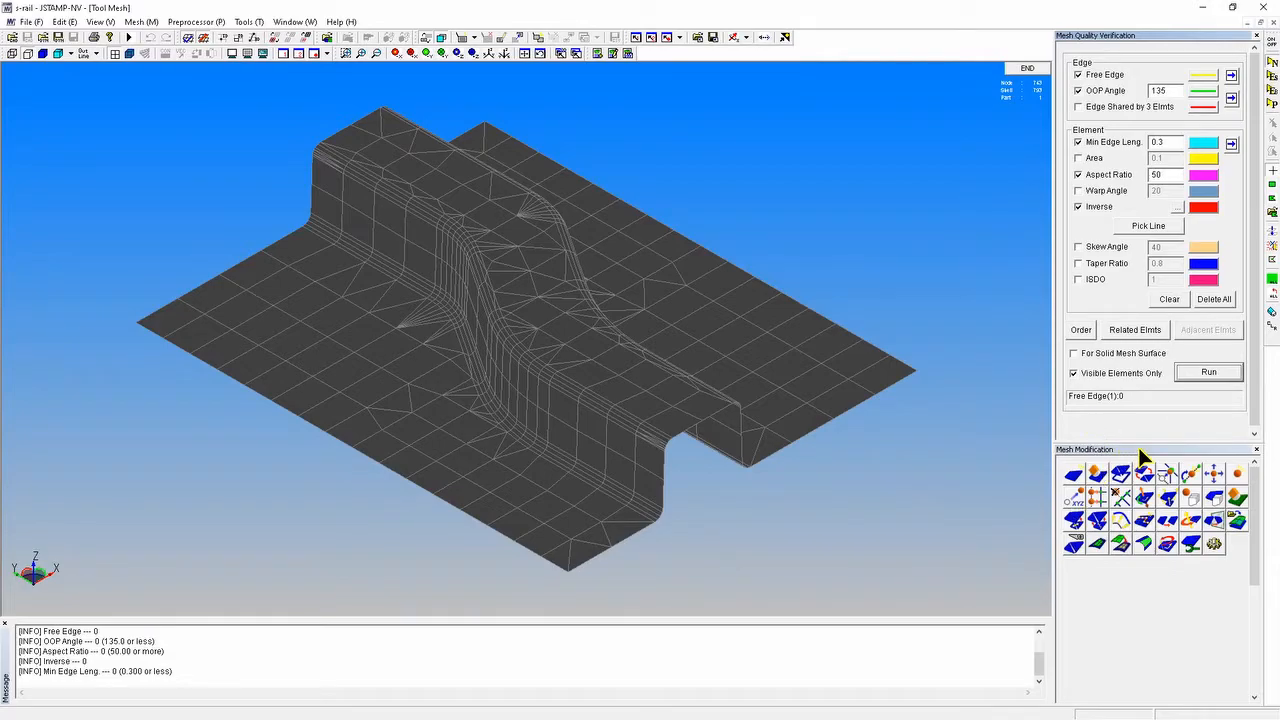
Float the Mesh Modification panel and look through its Generate Element, Delete Element and Generate Node tools
left_click_drag(1138, 447, 924, 126)
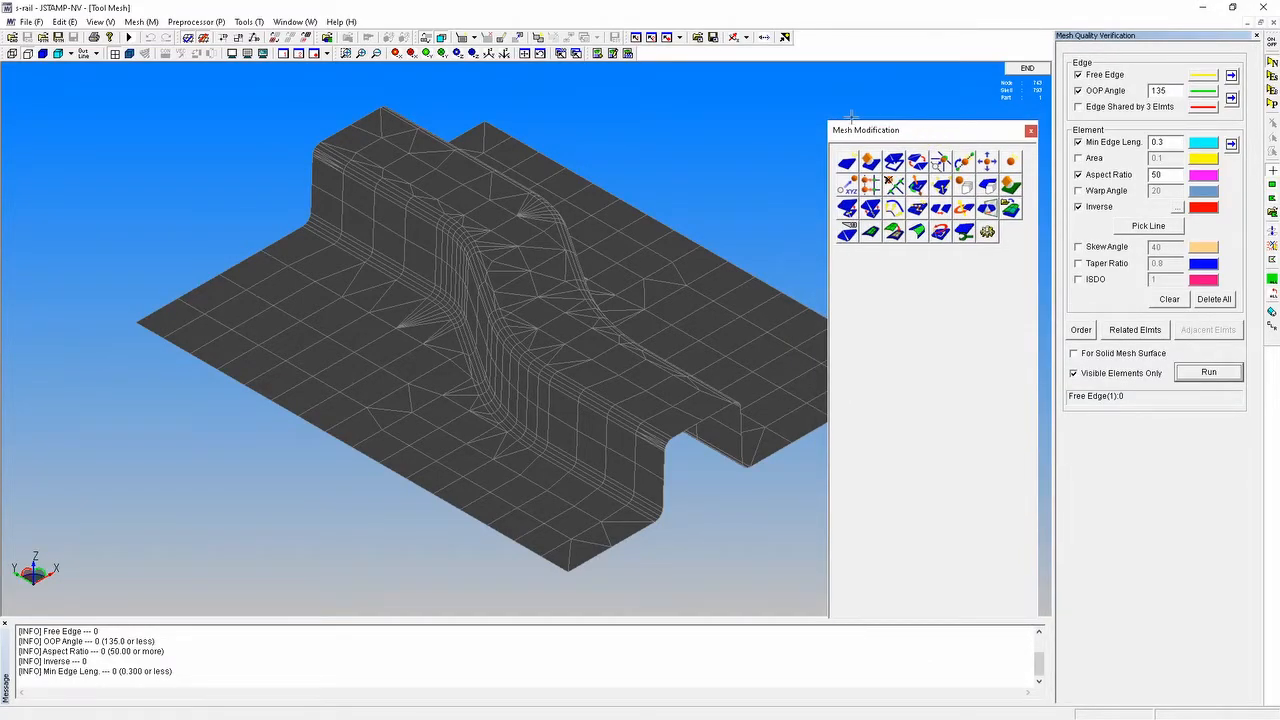
left_click(847, 162)
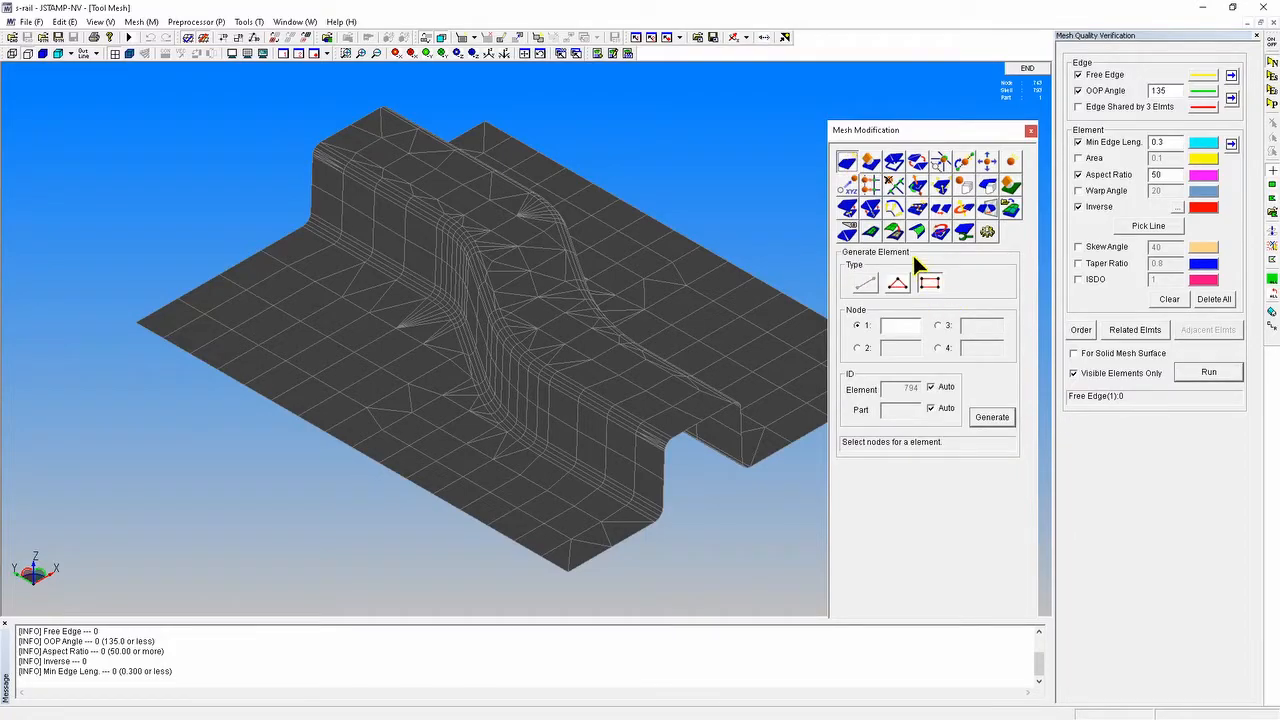
left_click(870, 162)
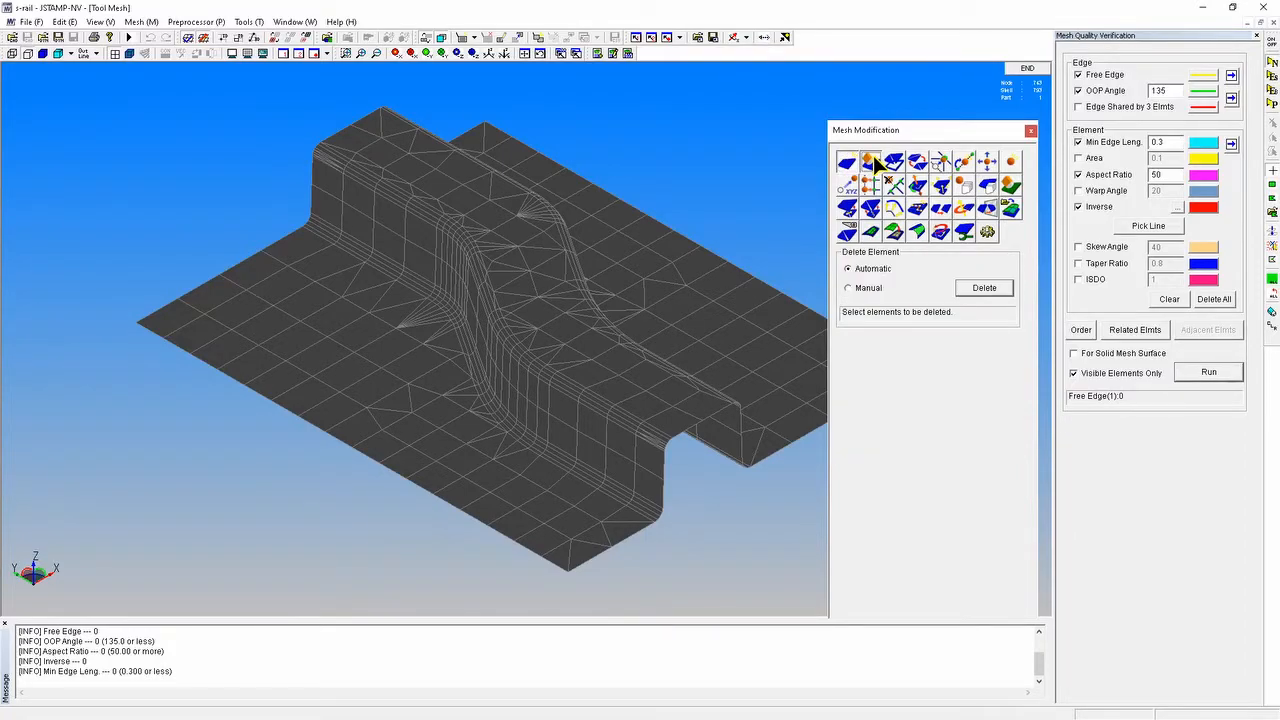
left_click(1011, 163)
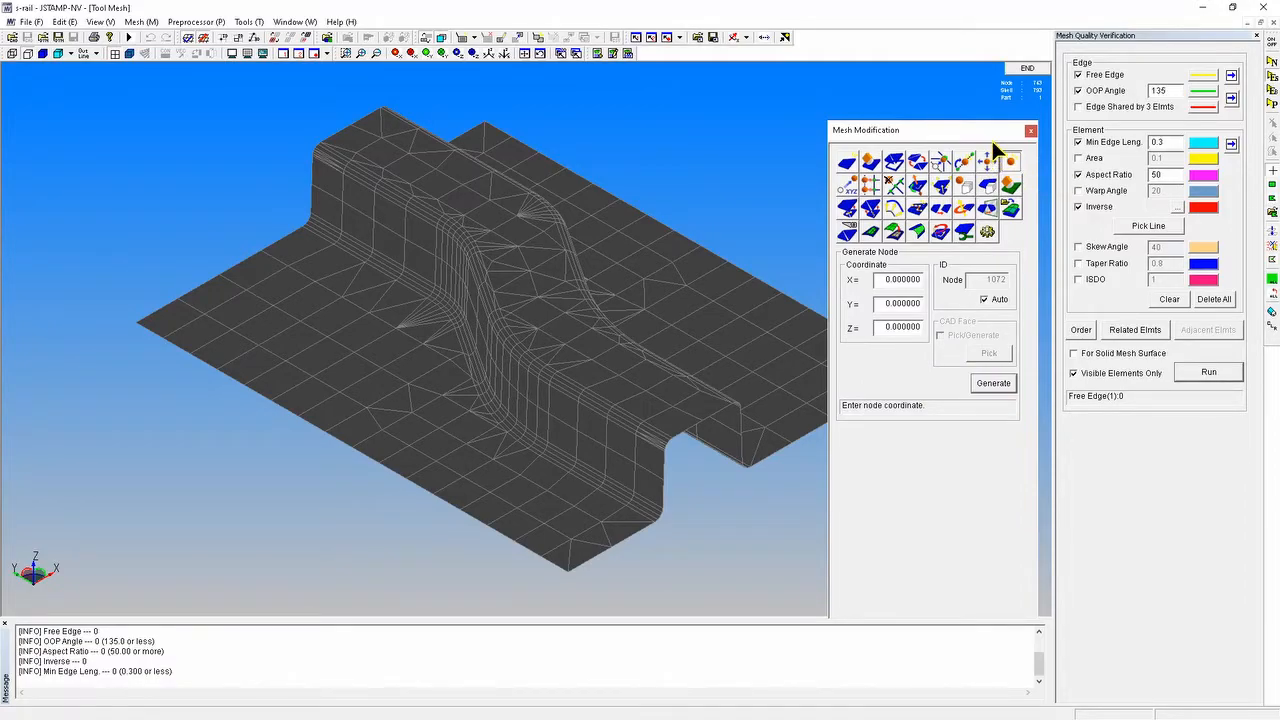
Try the Split Element tool with the diagonal quadrilateral pattern on a quad element of the near flange
left_click(870, 208)
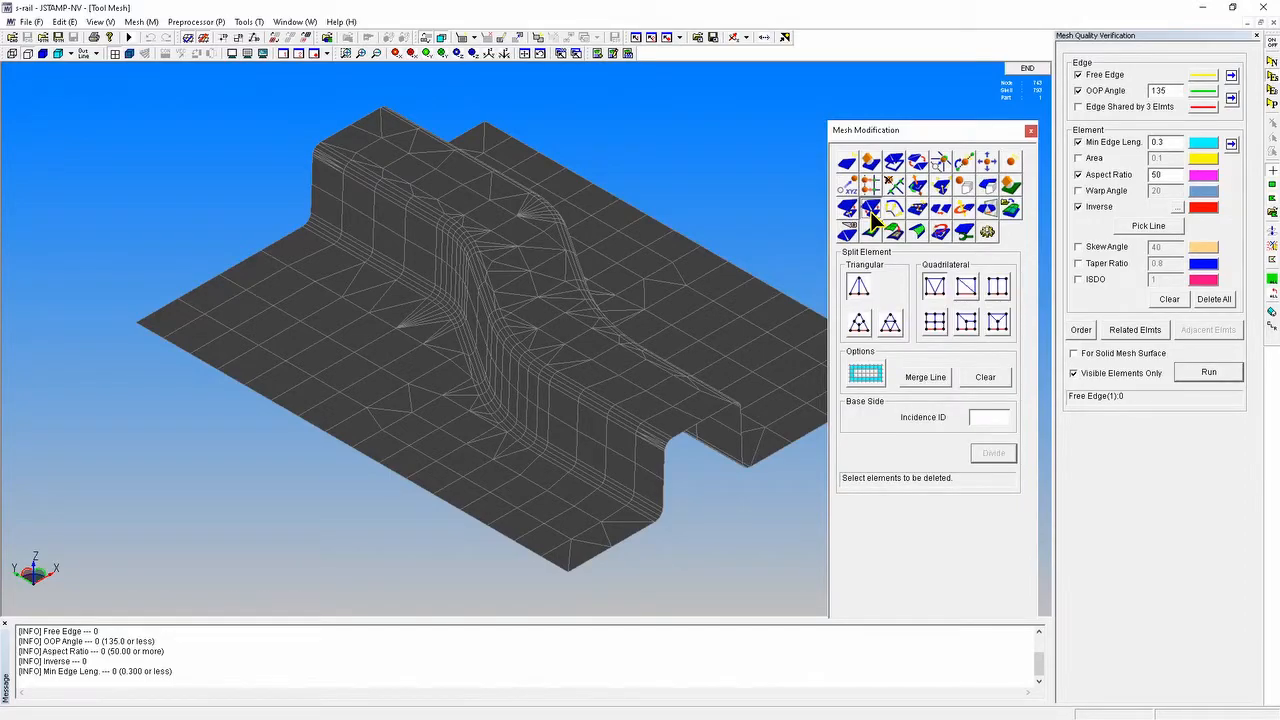
left_click(966, 287)
left_click(539, 502)
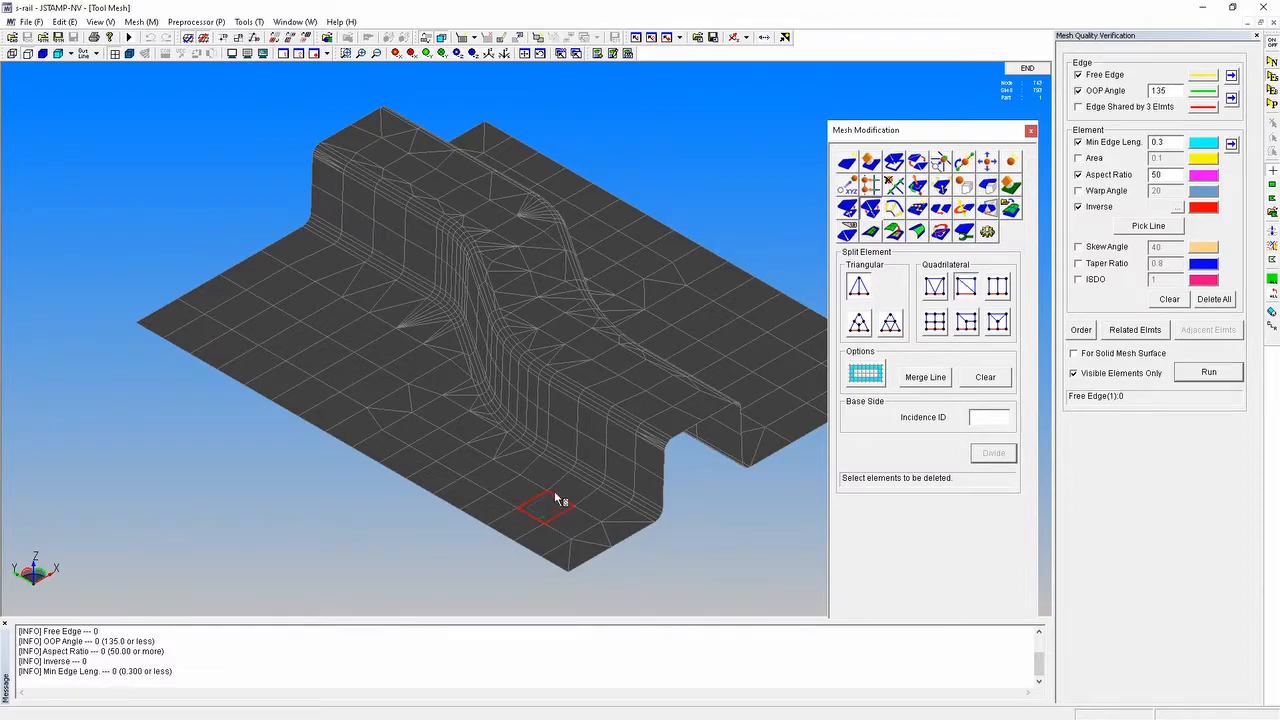
Search the help for "divide element" and read the Divide elements topic through to the incidence number explanation
left_click(341, 22)
left_click(393, 51)
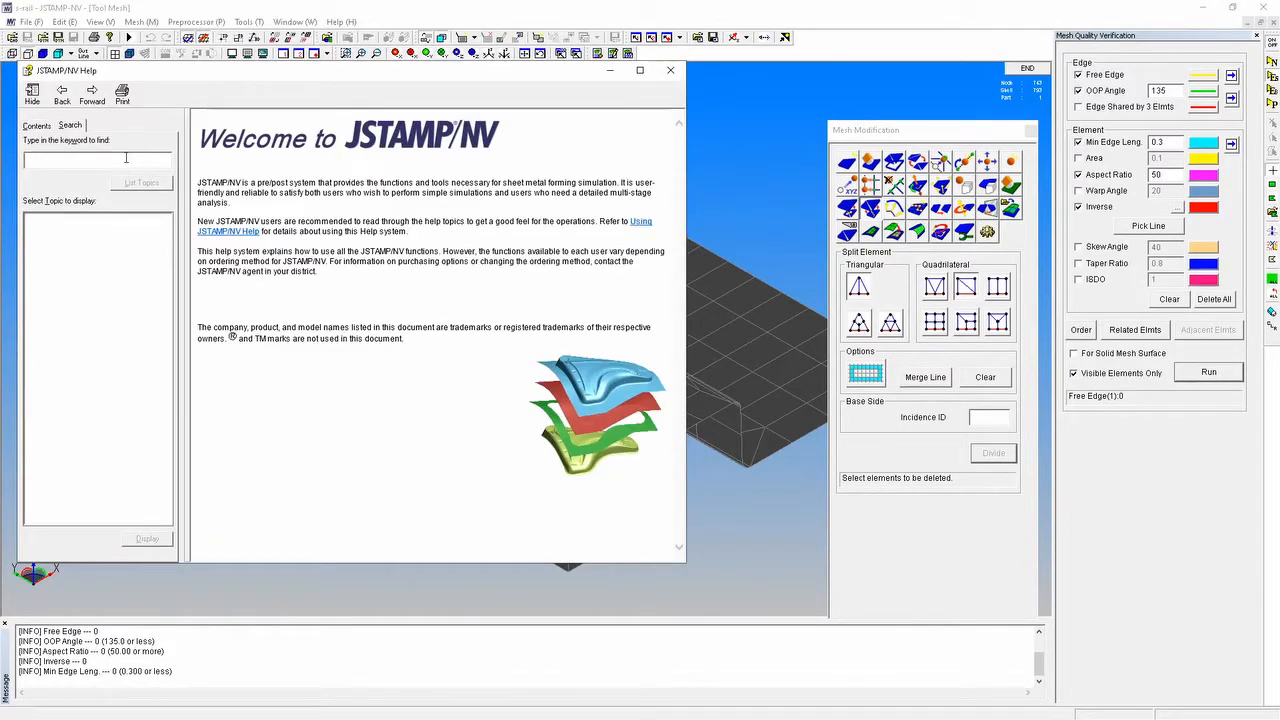
type("divide element")
key("Return")
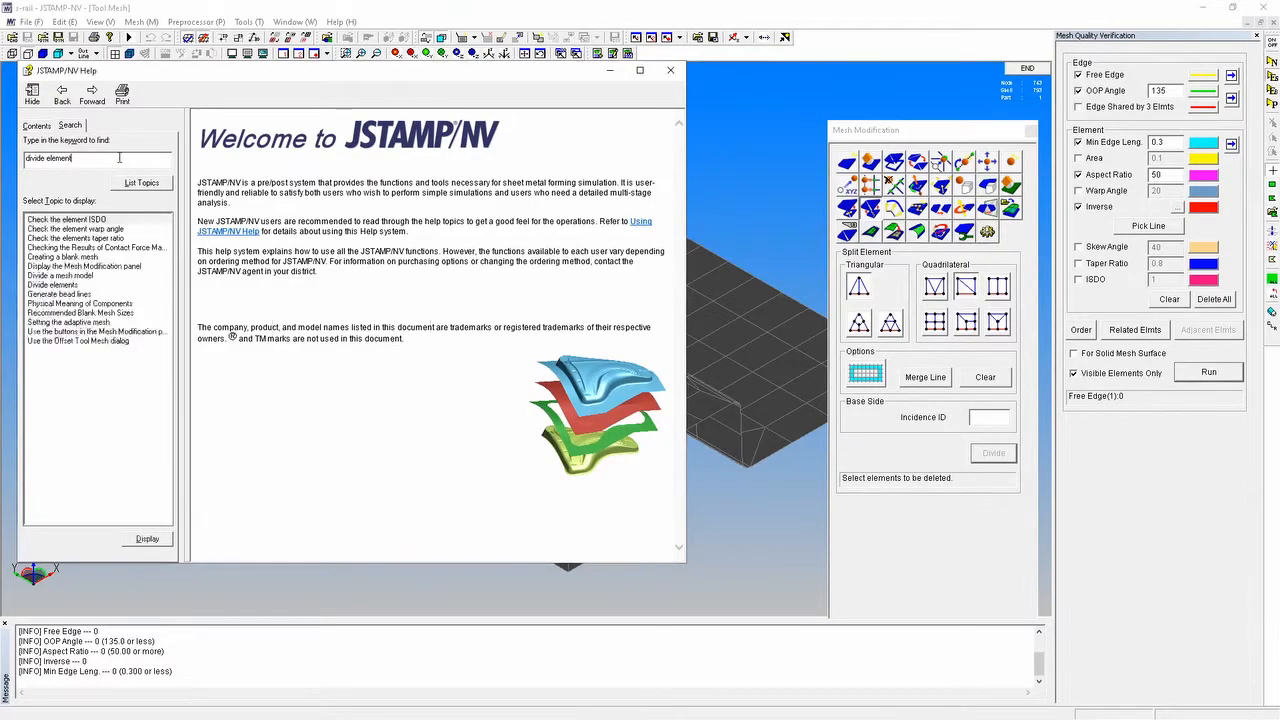
double_click(83, 285)
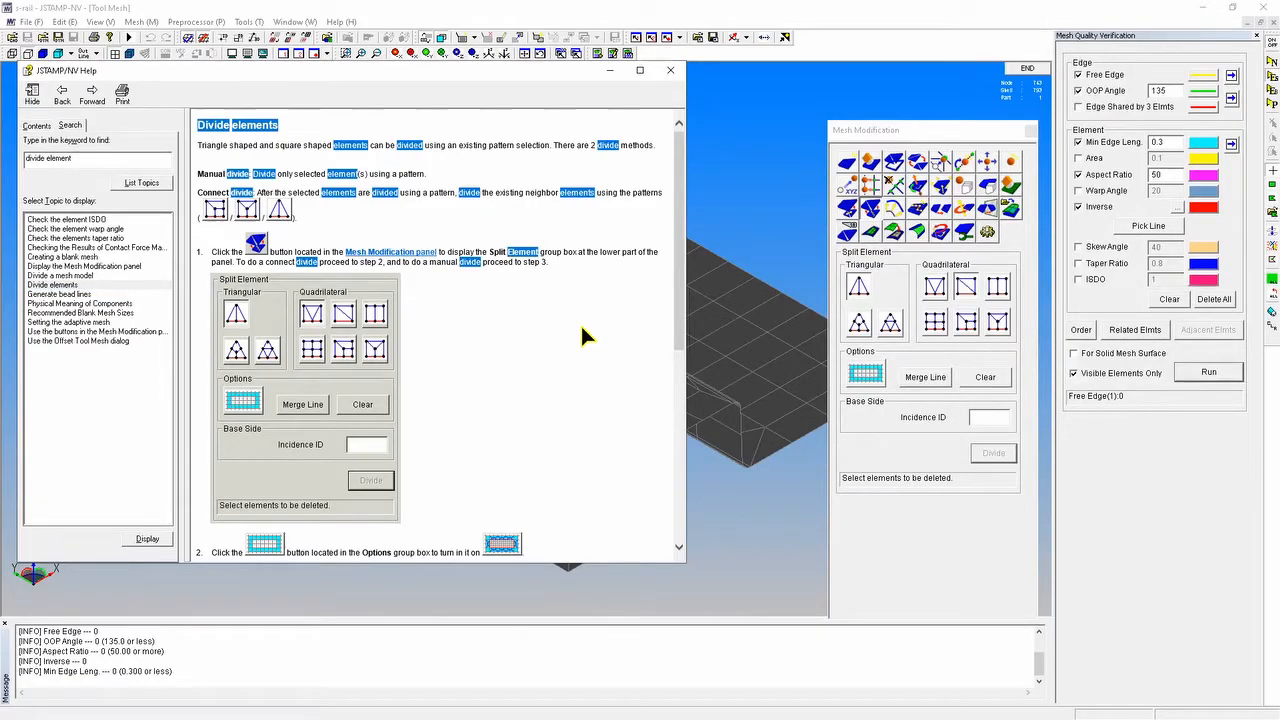
scroll(572, 310, "down", 8)
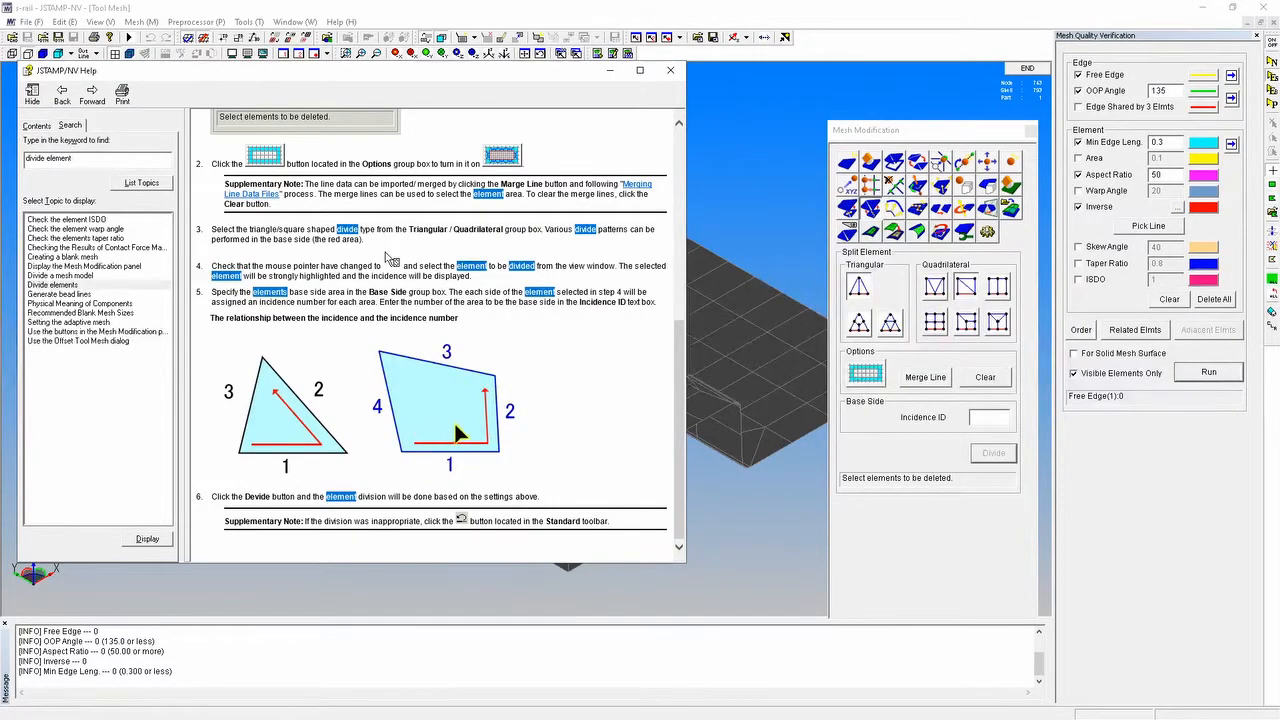
left_click(671, 71)
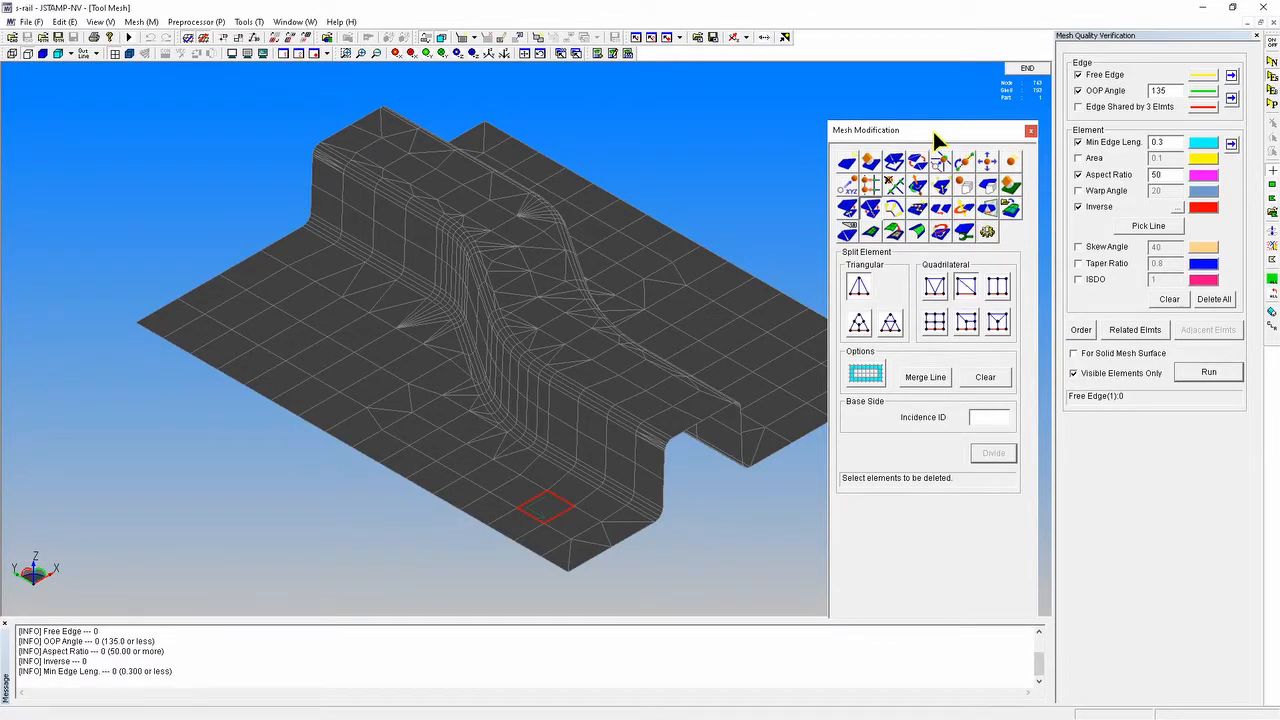
Dock the Mesh Modification panel again and end the mesh modification session
left_click_drag(918, 131, 1140, 434)
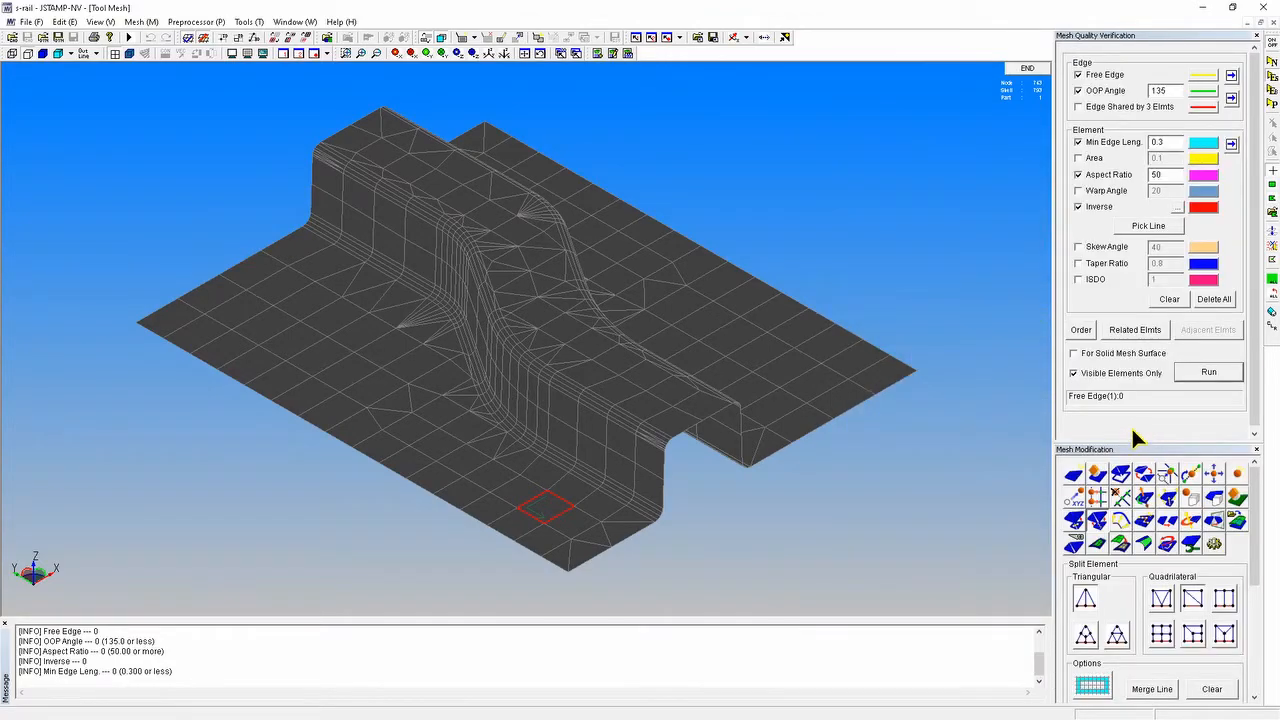
left_click(1046, 69)
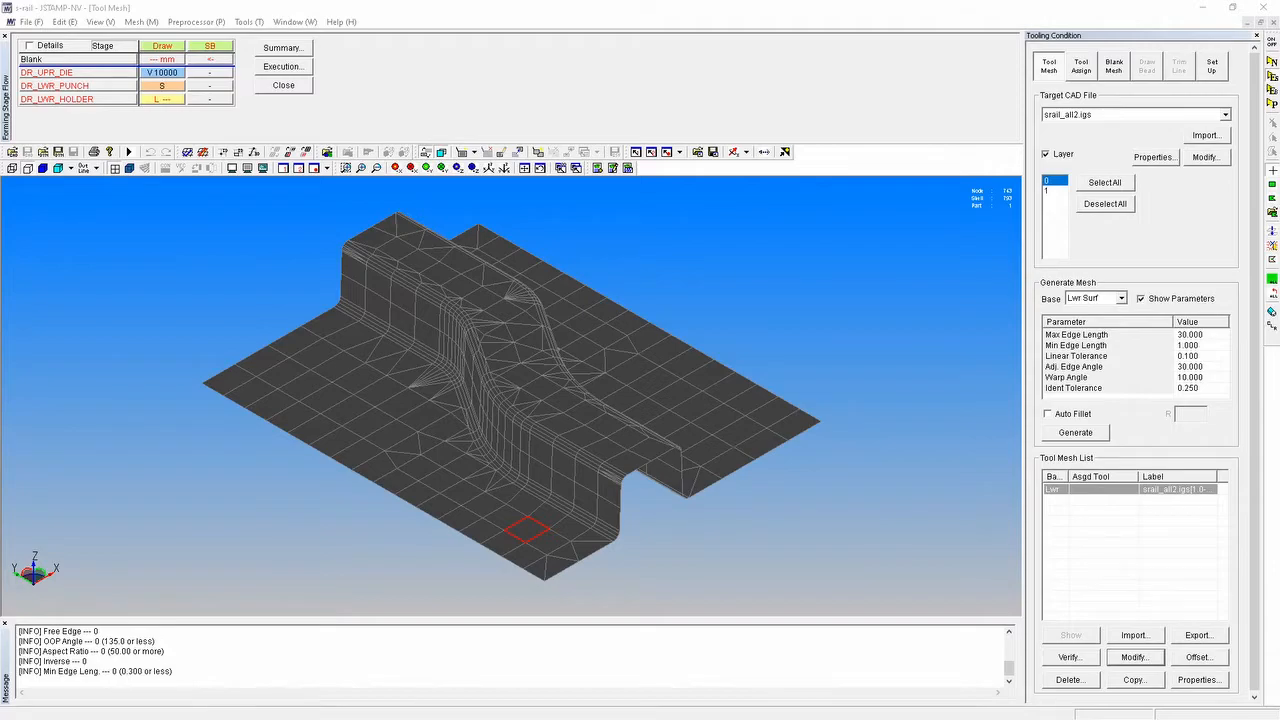
Offset the lower tool mesh by a distance of 0.8000 to create the upper tool mesh
left_click(1101, 489)
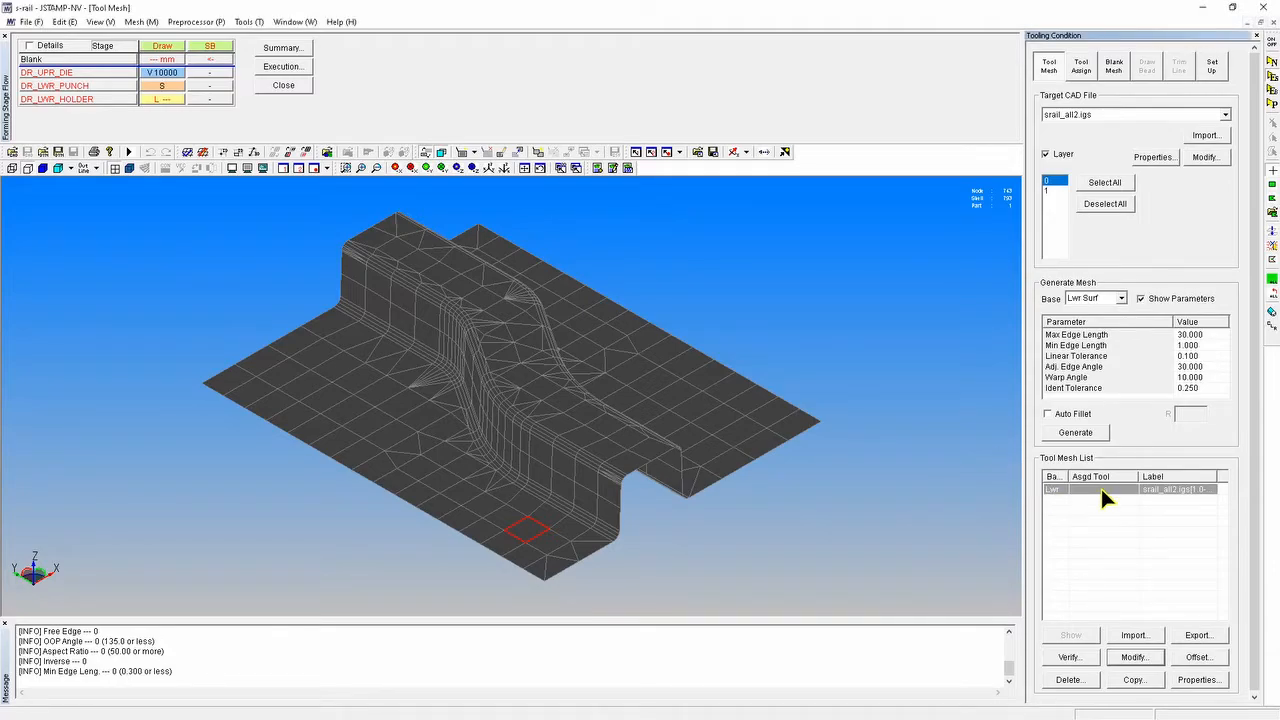
left_click(1210, 656)
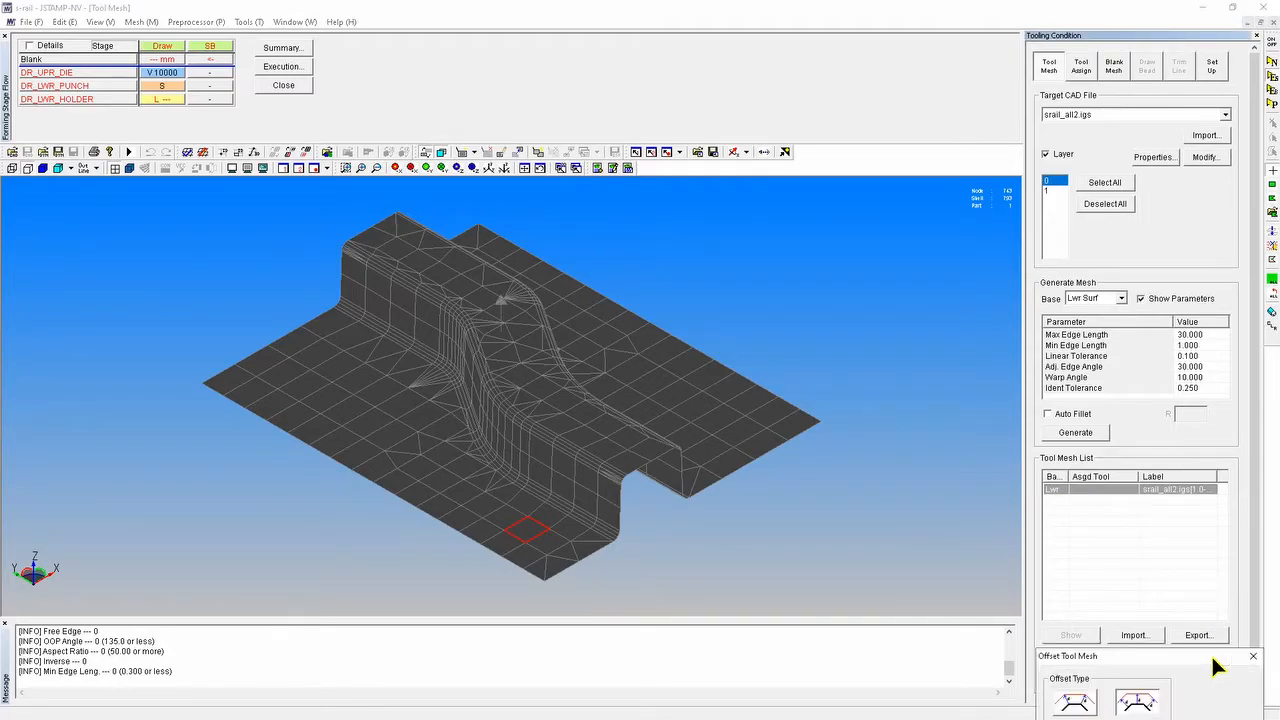
left_click_drag(1204, 650, 960, 303)
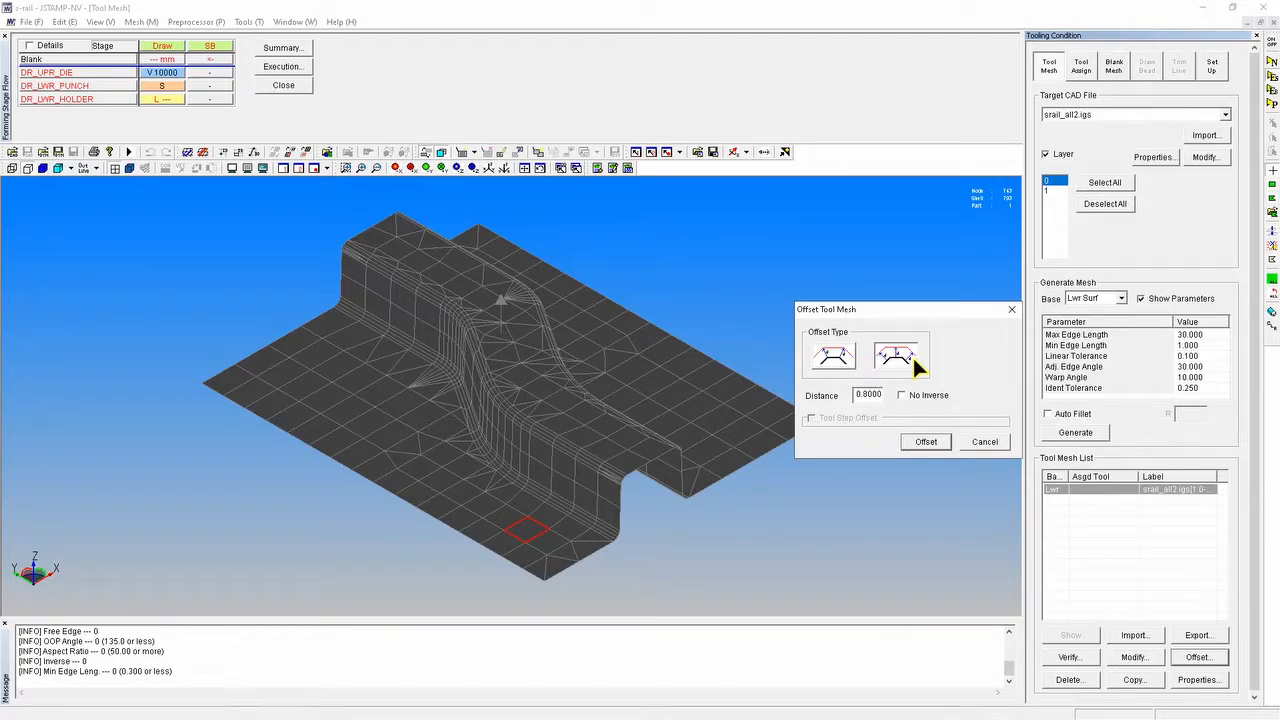
left_click(924, 441)
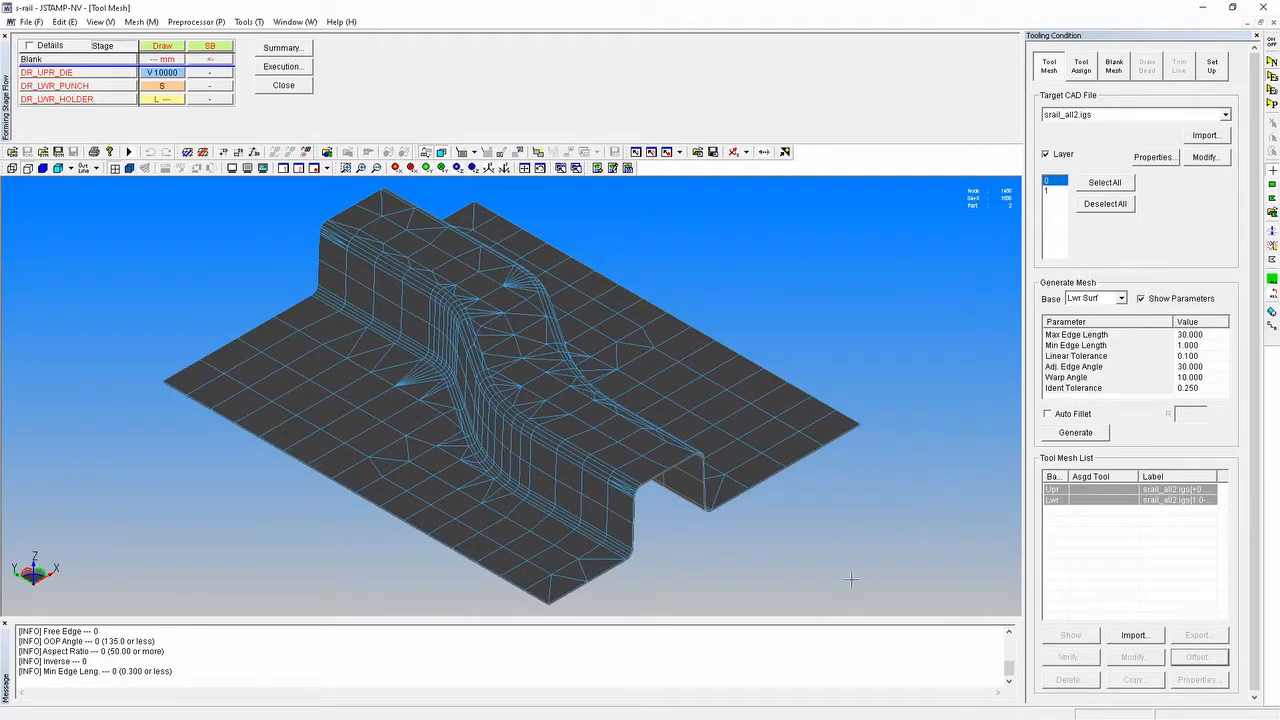
Examine the gap between the original and offset tool meshes at the open end of the rail
scroll(700, 471, "up", 4)
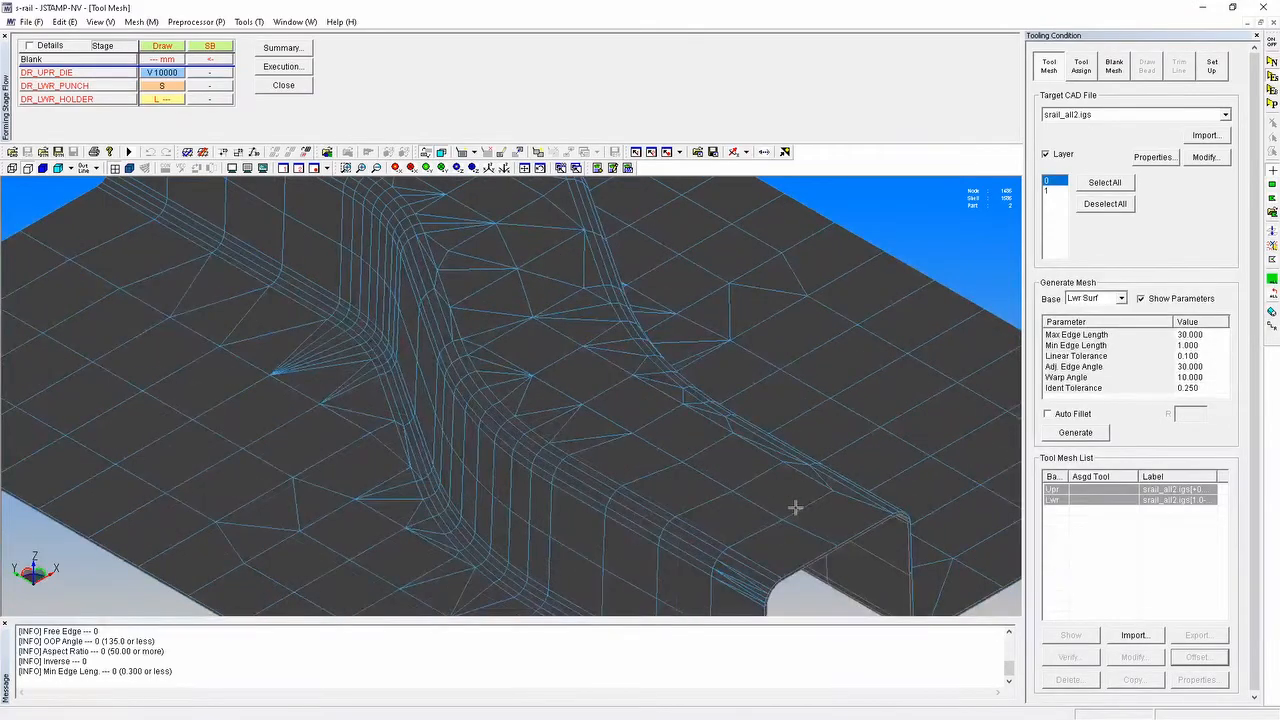
scroll(669, 371, "up", 2)
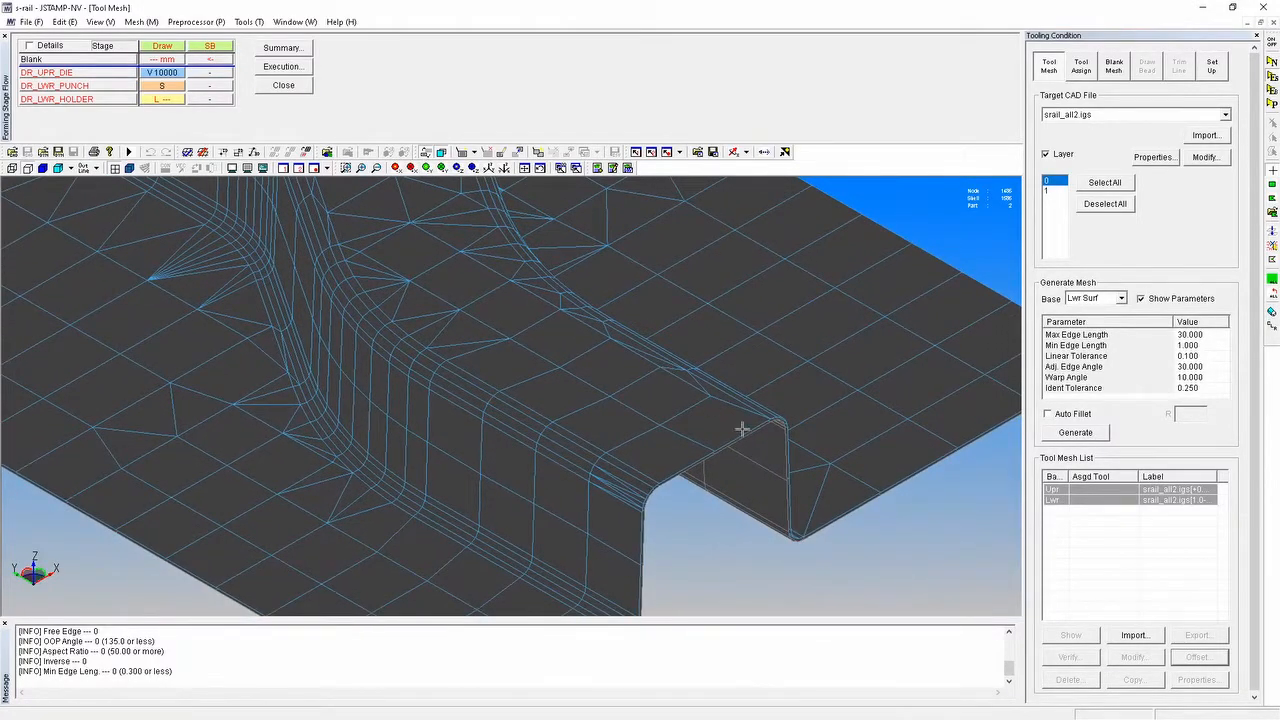
scroll(728, 469, "up", 2)
scroll(728, 469, "down", 2)
scroll(950, 515, "down", 3)
scroll(960, 522, "up", 4)
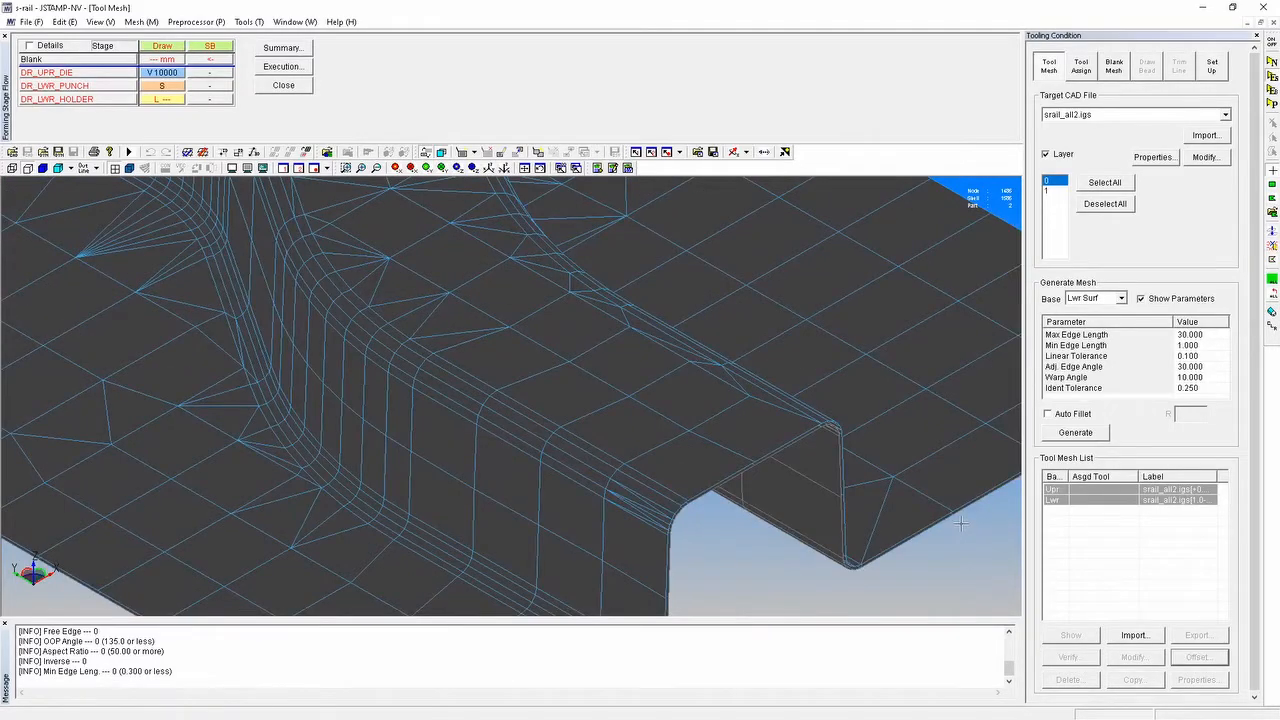
scroll(958, 524, "down", 4)
middle_click_drag(729, 445, 668, 361)
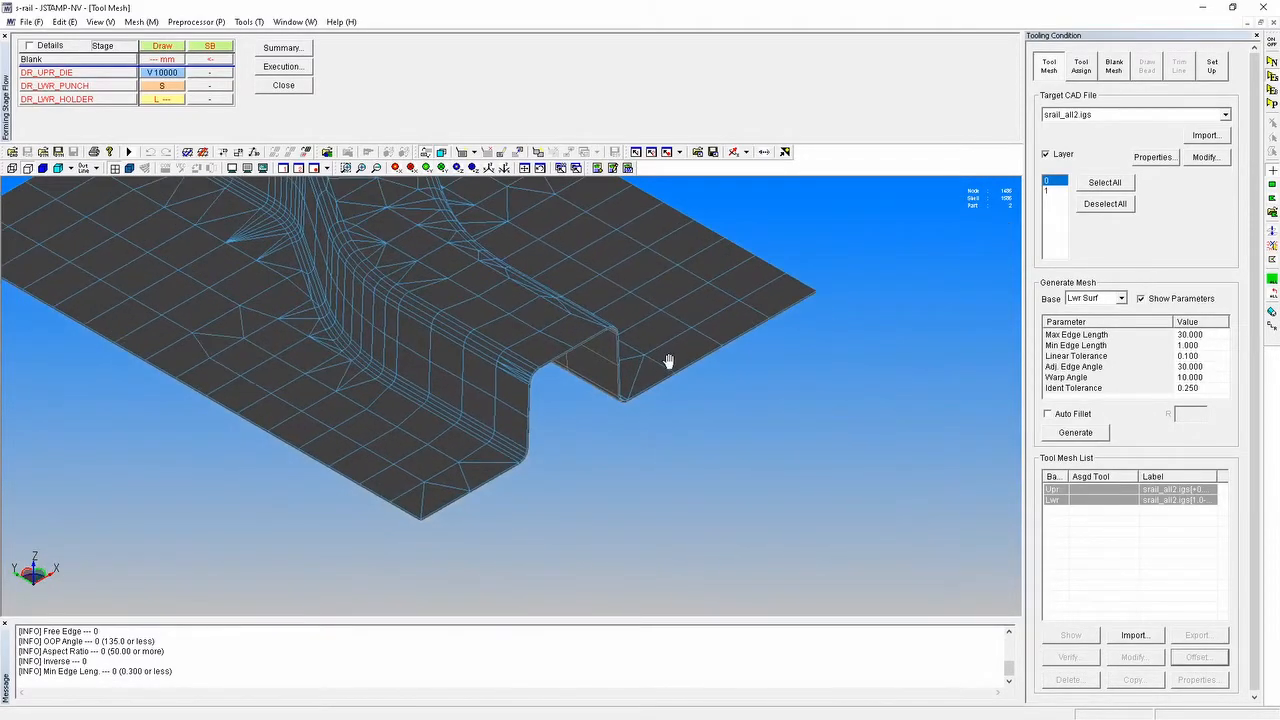
scroll(668, 361, "up", 6)
middle_click_drag(648, 447, 577, 427)
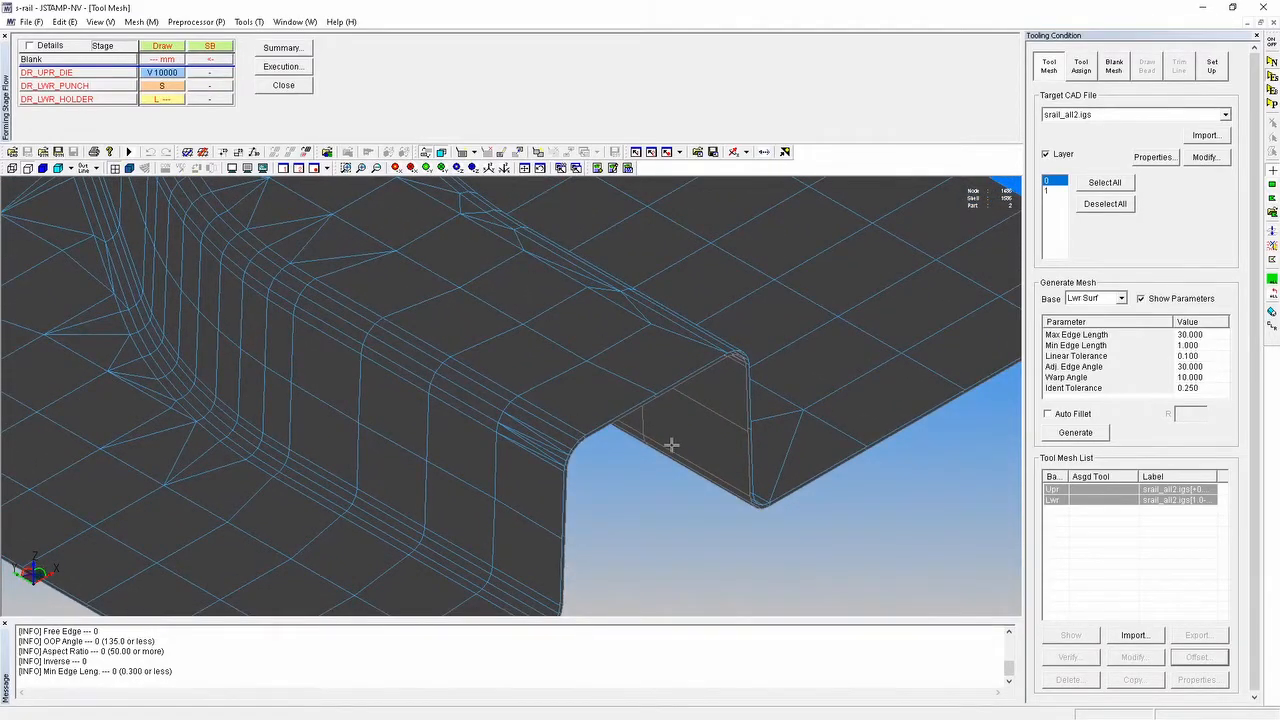
scroll(668, 446, "down", 4)
scroll(601, 428, "up", 3)
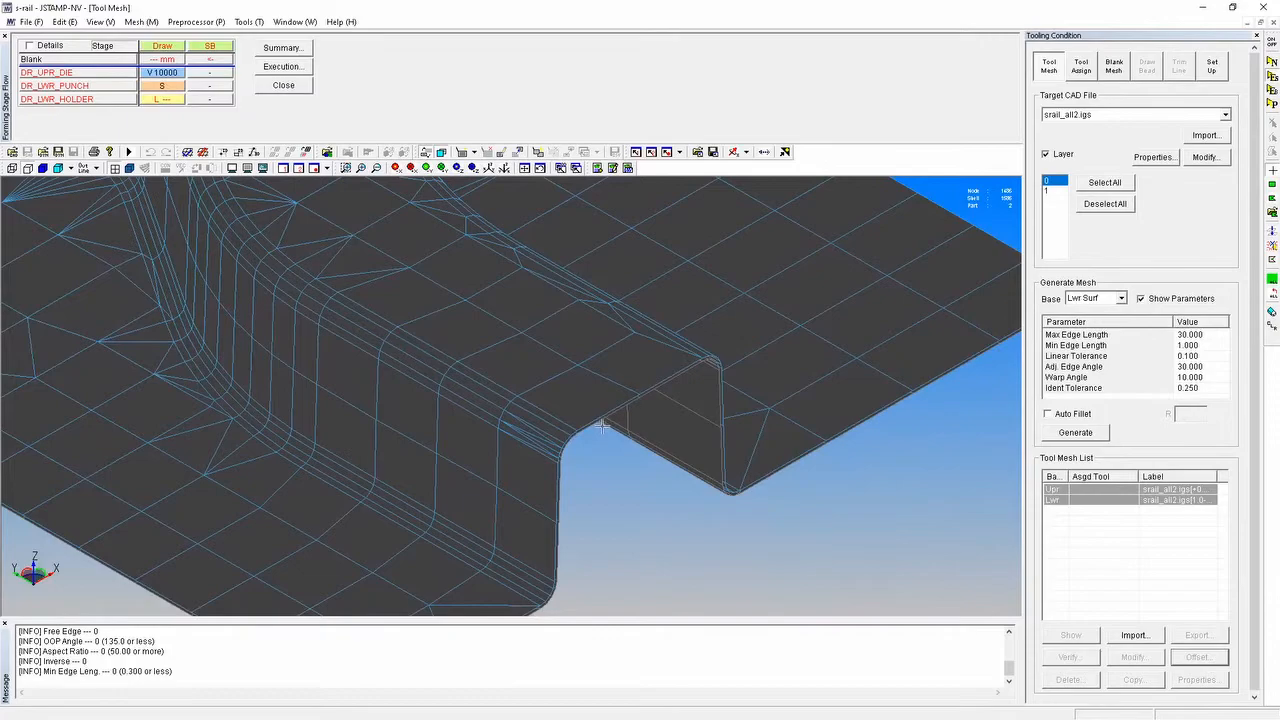
scroll(601, 428, "up", 1)
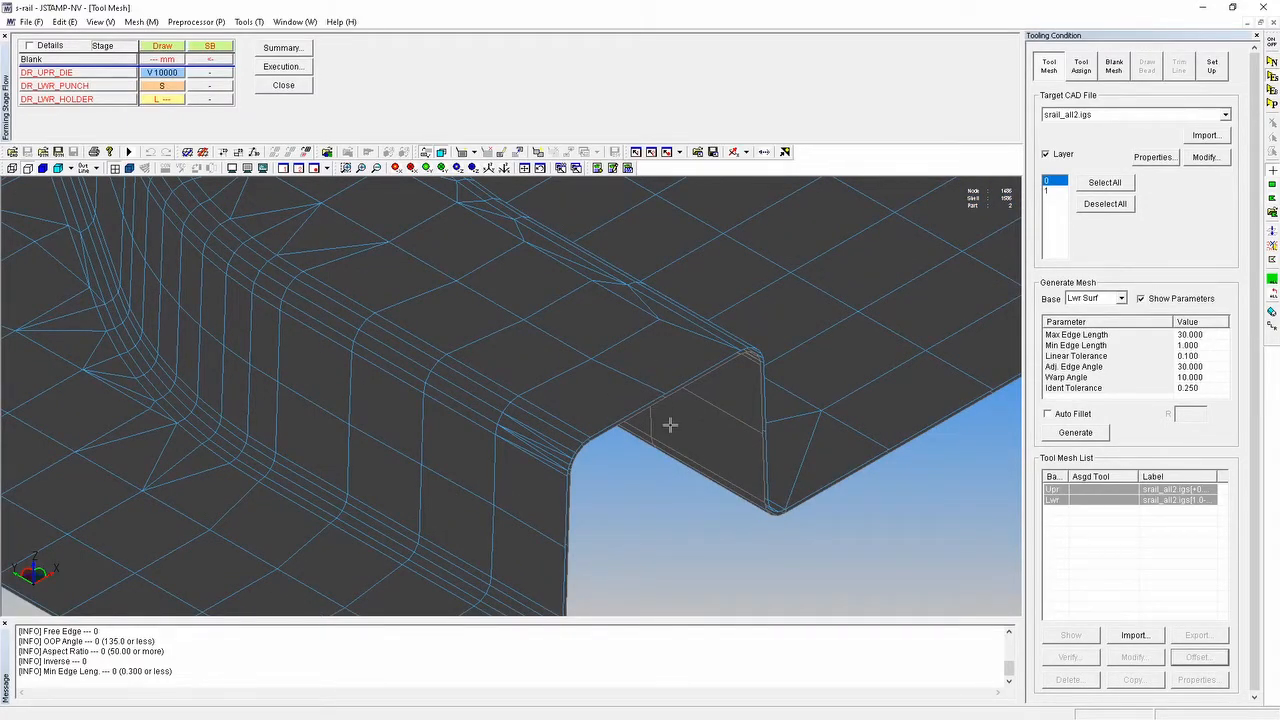
scroll(680, 430, "up", 6)
middle_click_drag(736, 431, 443, 386)
scroll(622, 551, "down", 3)
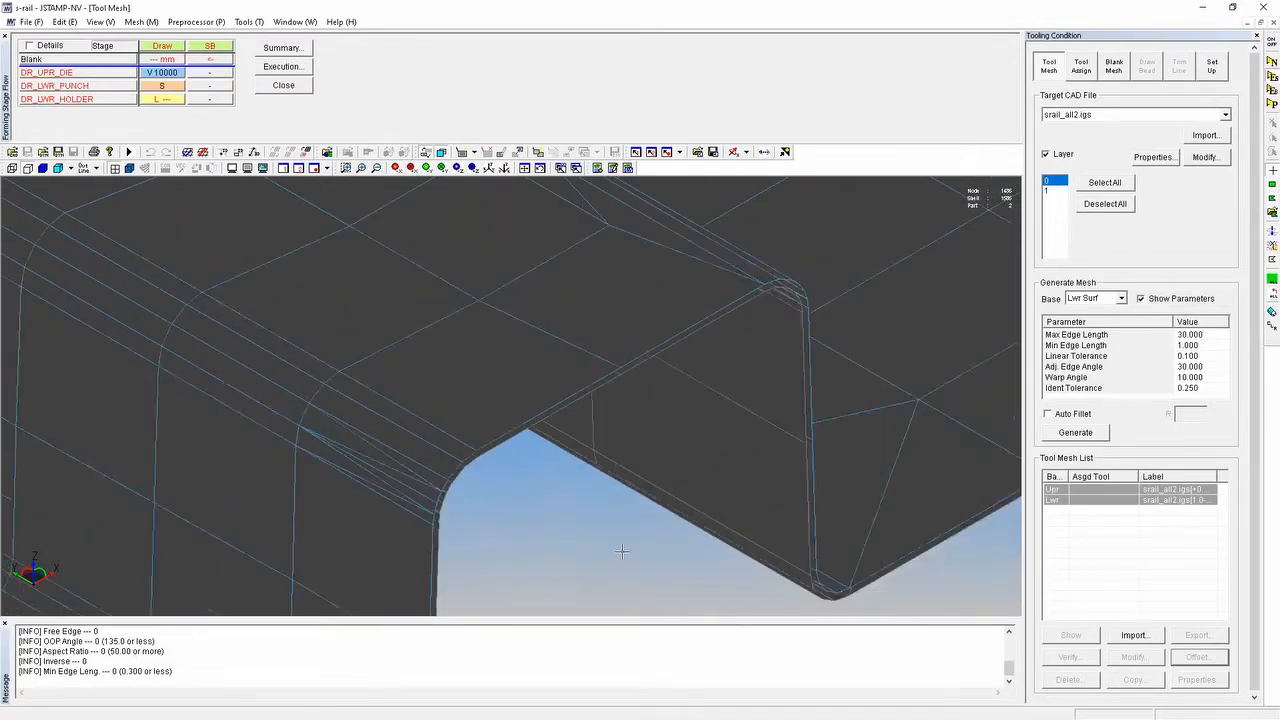
scroll(622, 551, "down", 5)
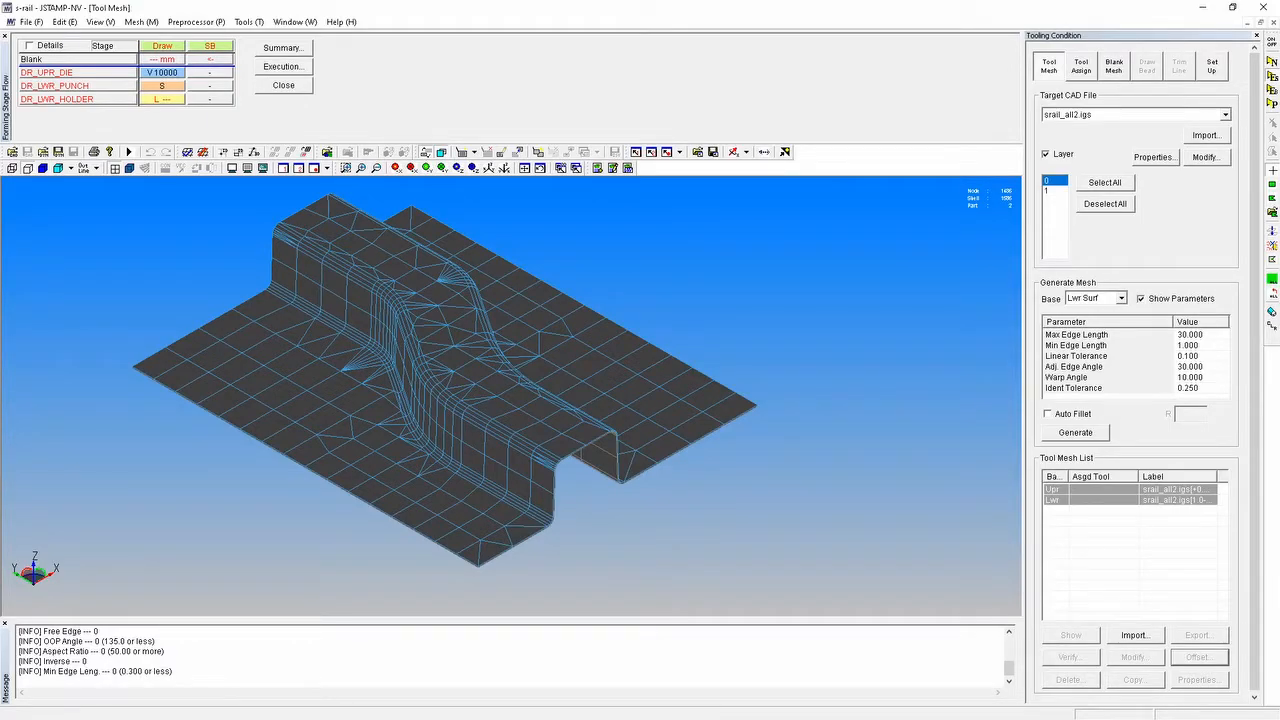
Assign the Upr tool mesh to DR_UPR_DIE, using Part as the selection unit
left_click(1092, 68)
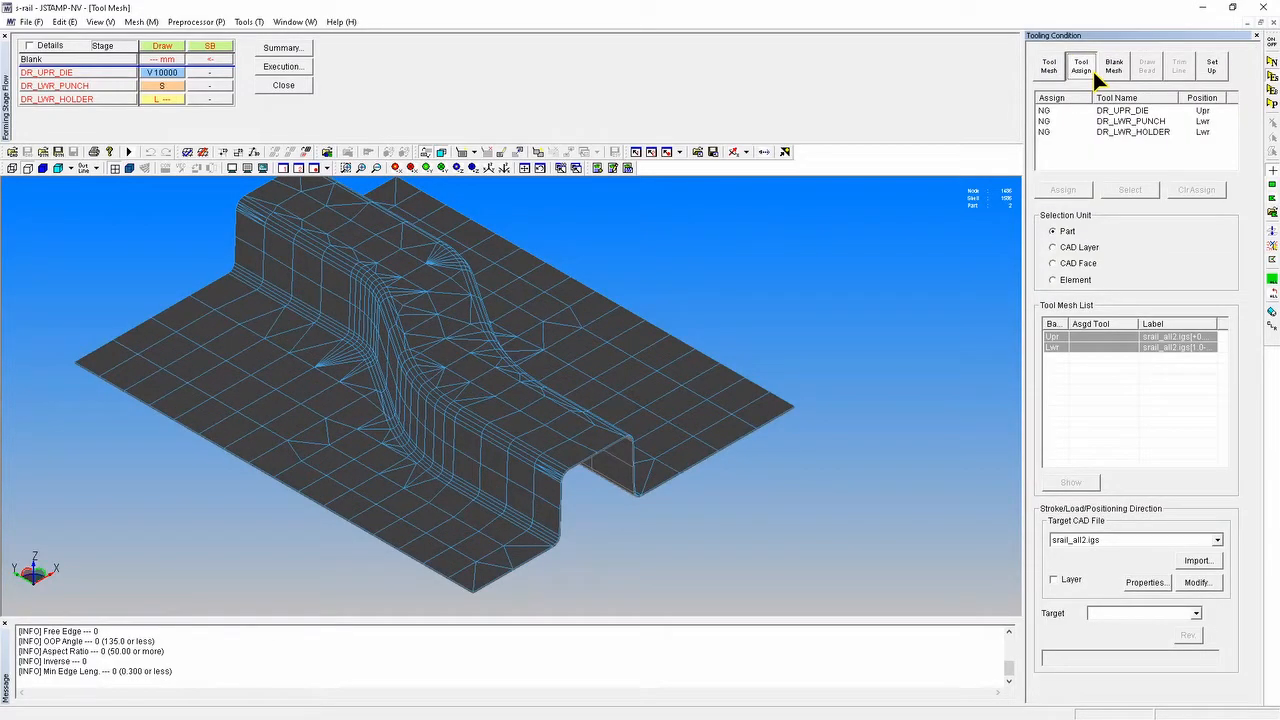
left_click(1154, 111)
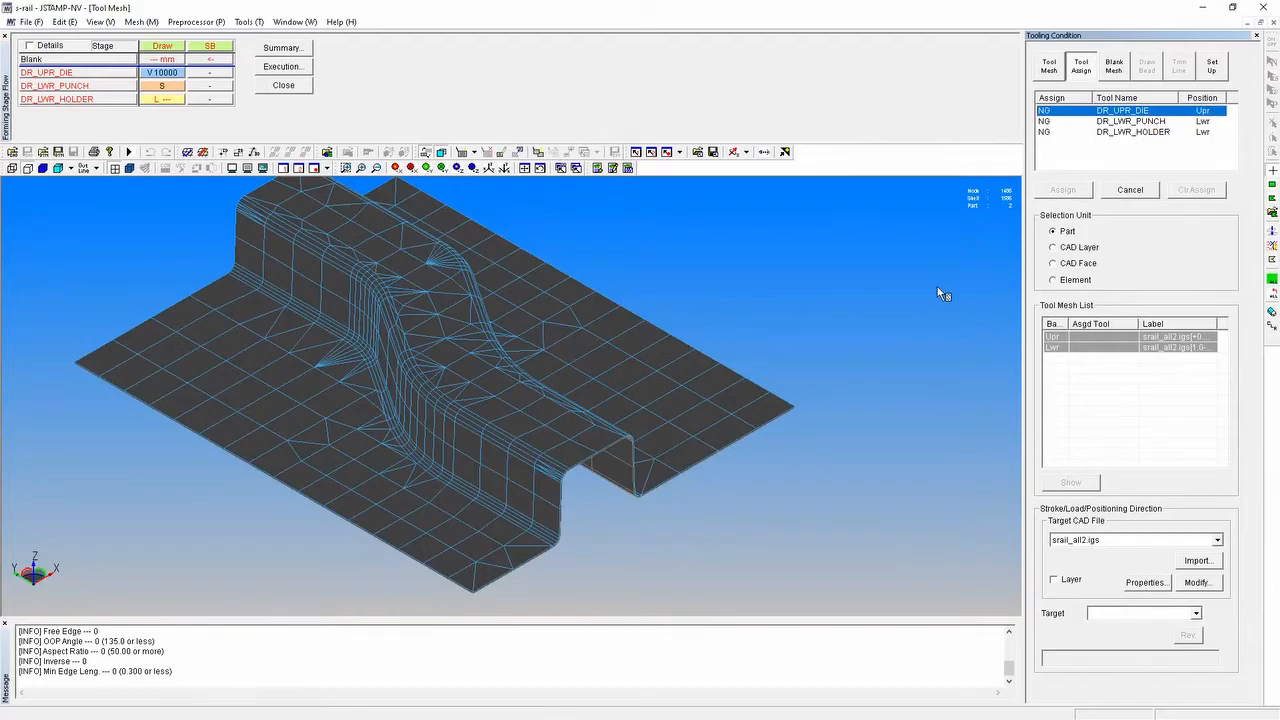
left_click(1082, 337)
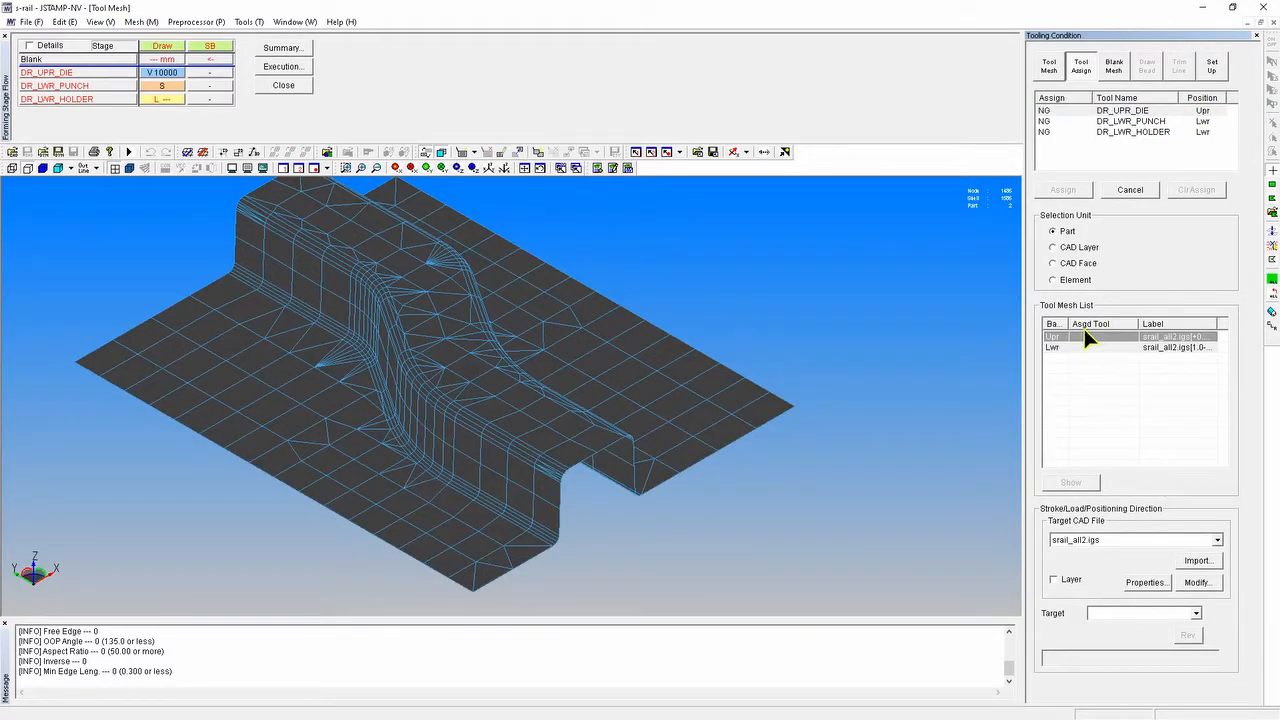
left_click(1093, 346)
left_click(1094, 336)
left_click(1093, 345)
left_click(1095, 336)
left_click(582, 348)
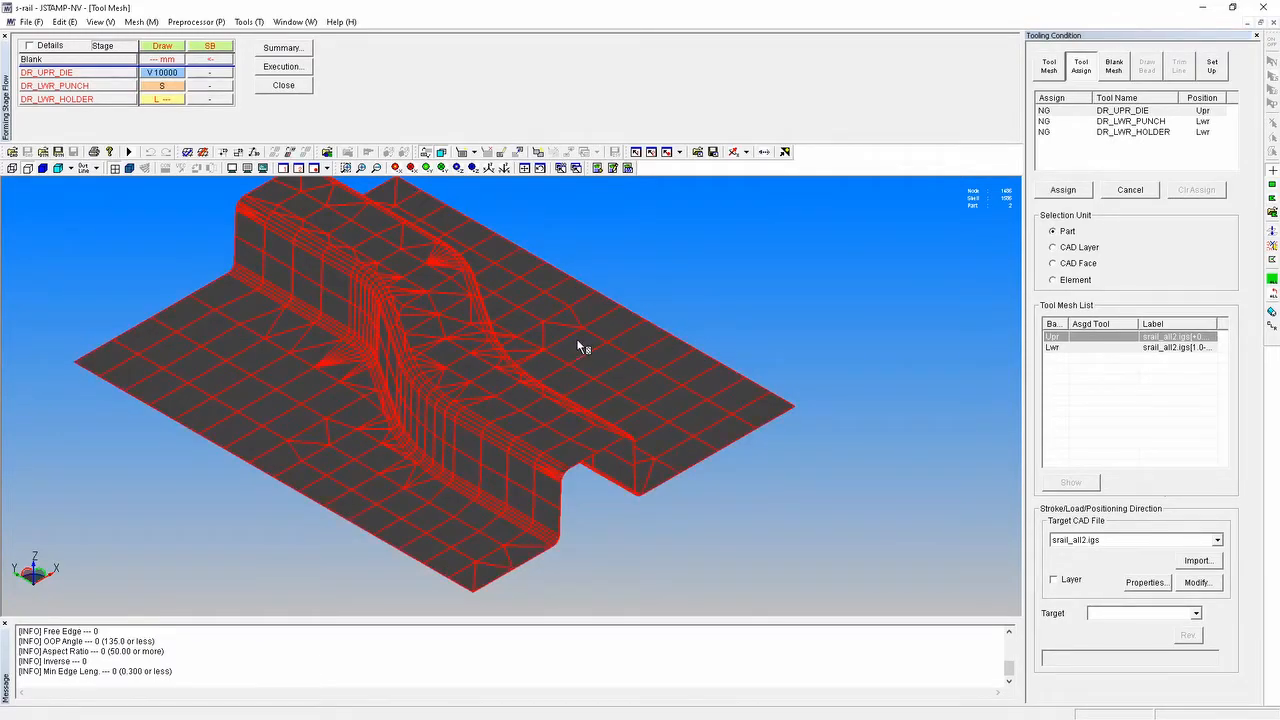
left_click(1080, 192)
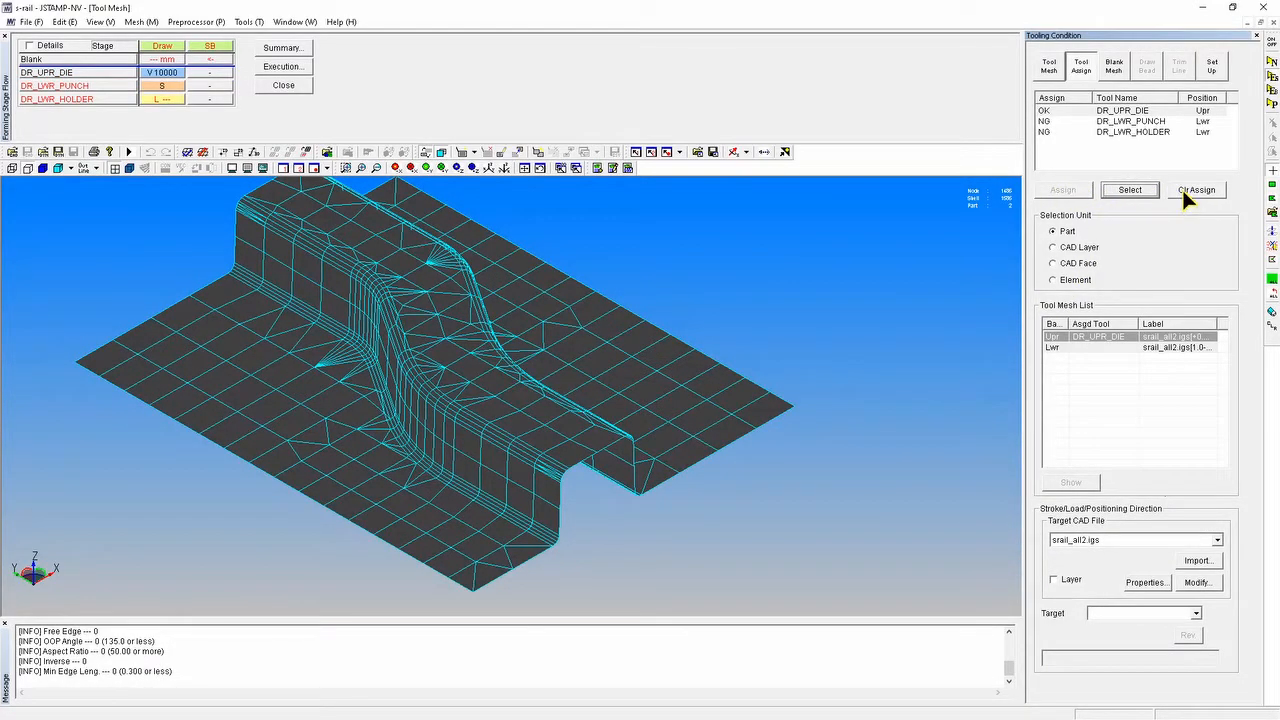
Assign the flat flange faces of the Lwr tool mesh to DR_LWR_HOLDER, using CAD Face as the selection unit
left_click(1075, 133)
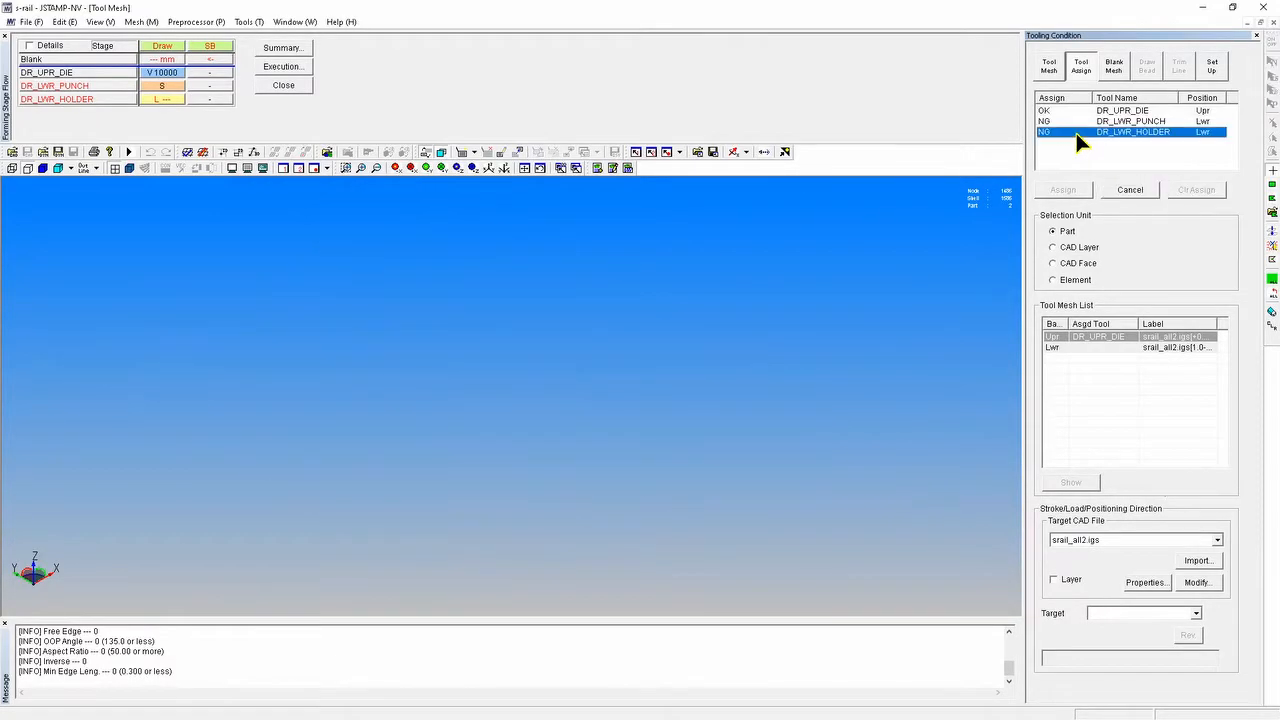
left_click(1106, 346)
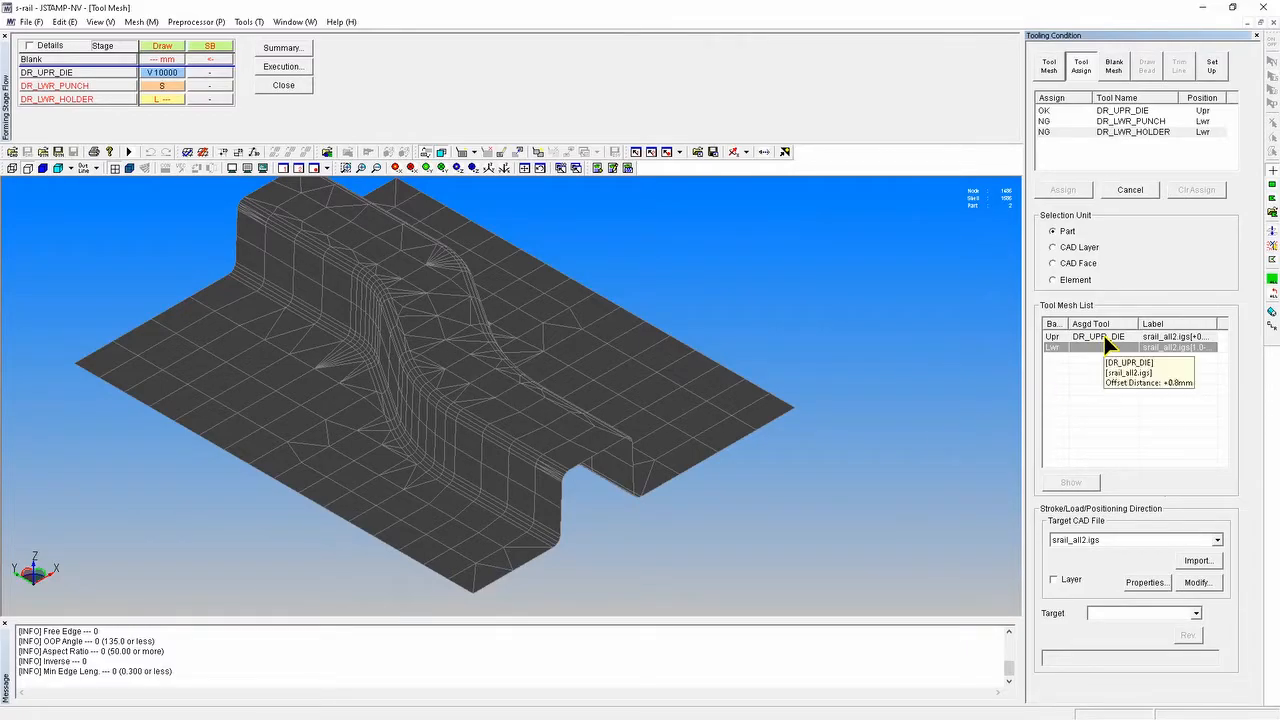
left_click(1052, 262)
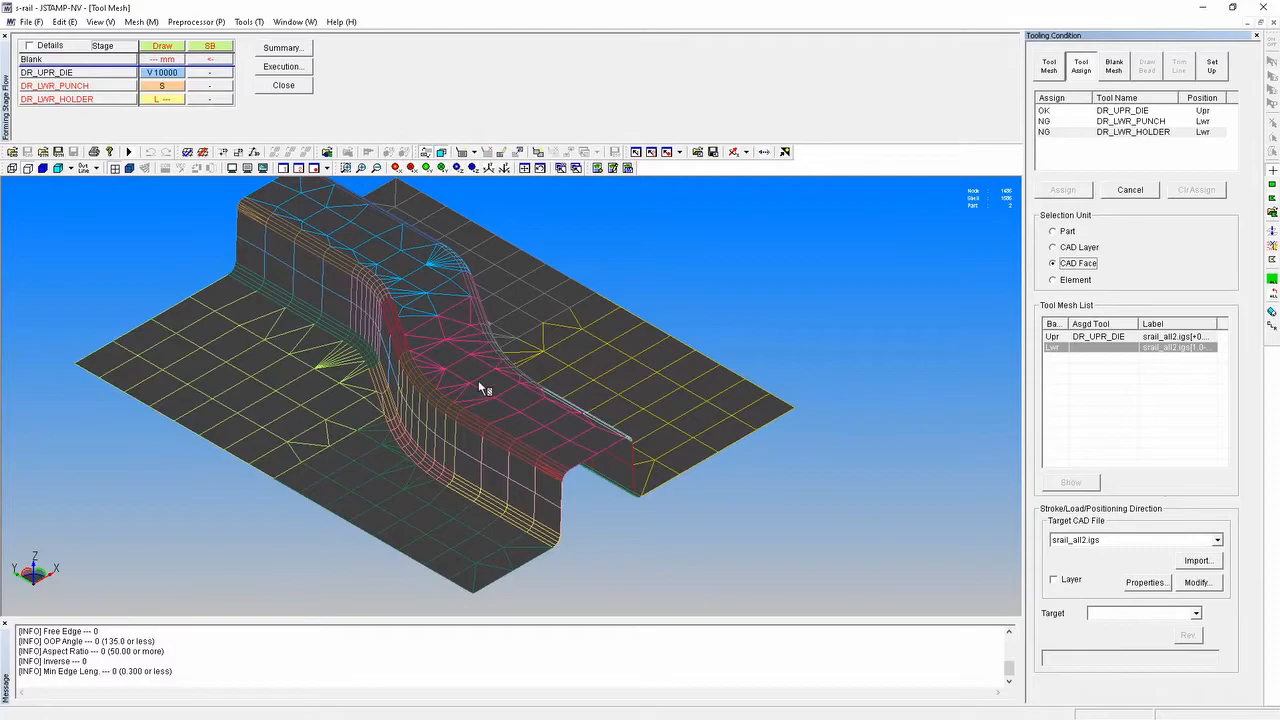
left_click(241, 379)
left_click(406, 525)
left_click(506, 269)
left_click(634, 346)
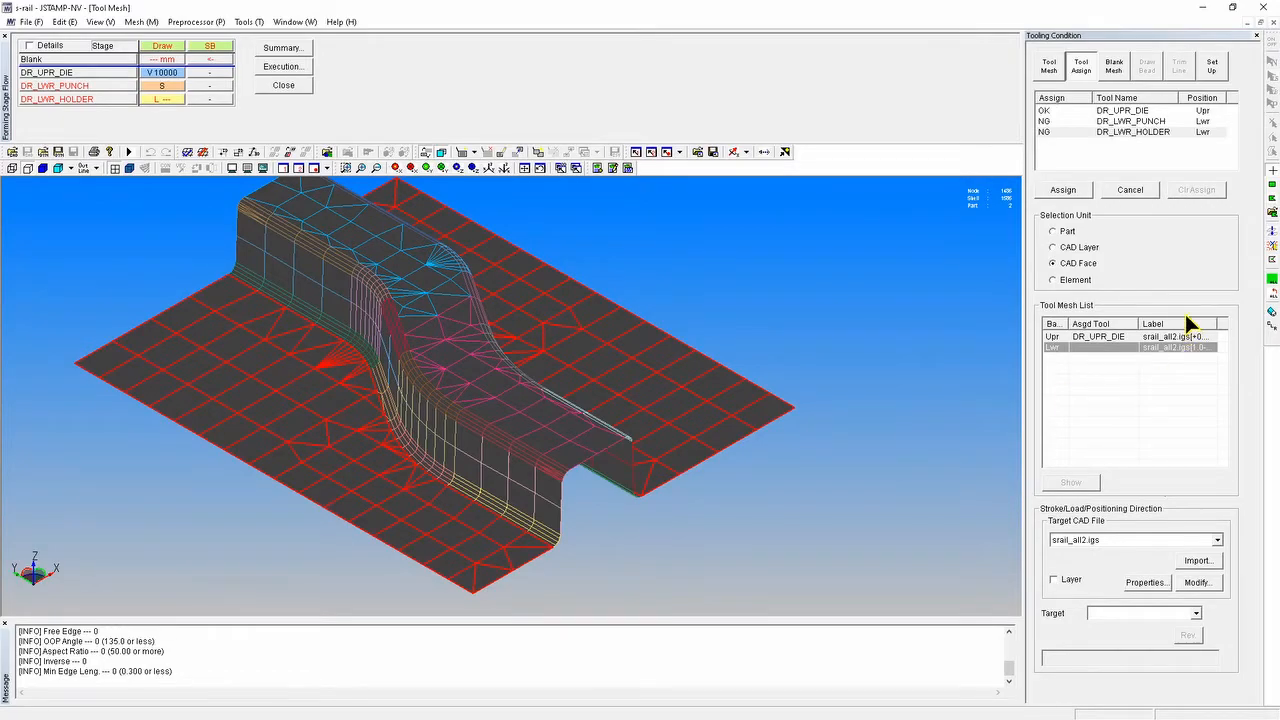
left_click(1073, 189)
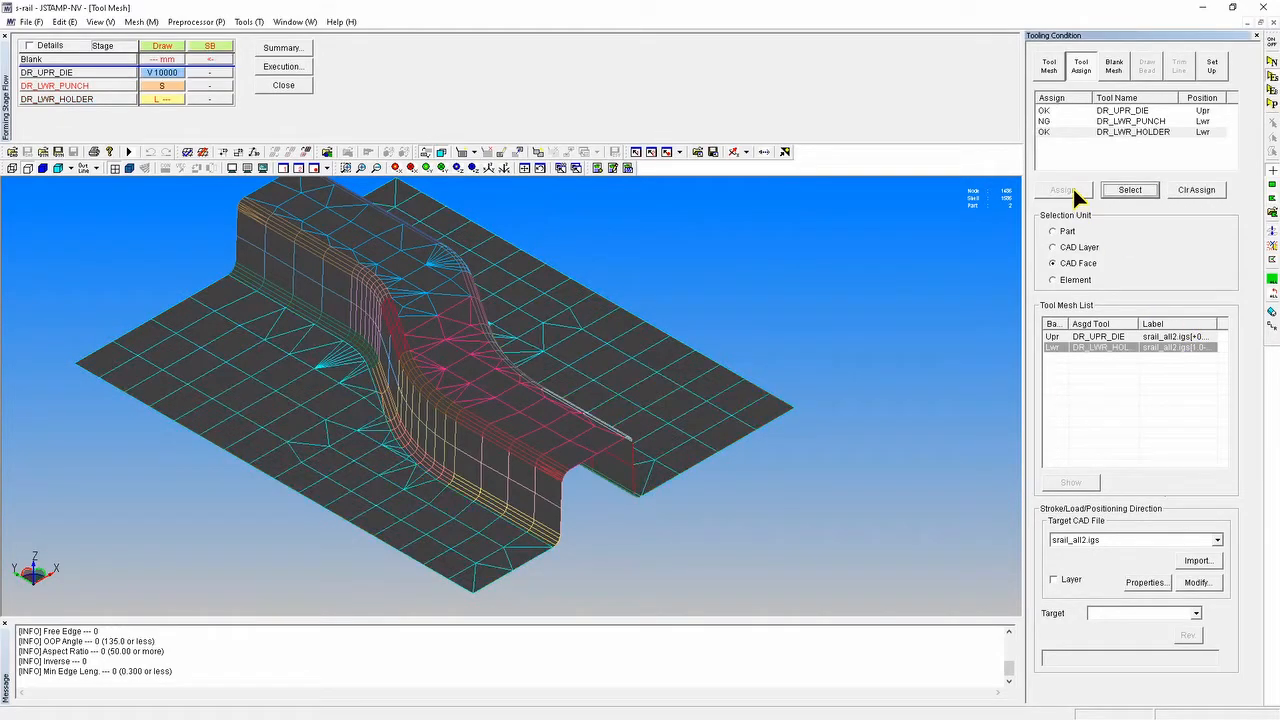
Assign the remaining raised rail section of the Lwr mesh to DR_LWR_PUNCH, using Part as the selection unit
left_click(1101, 119)
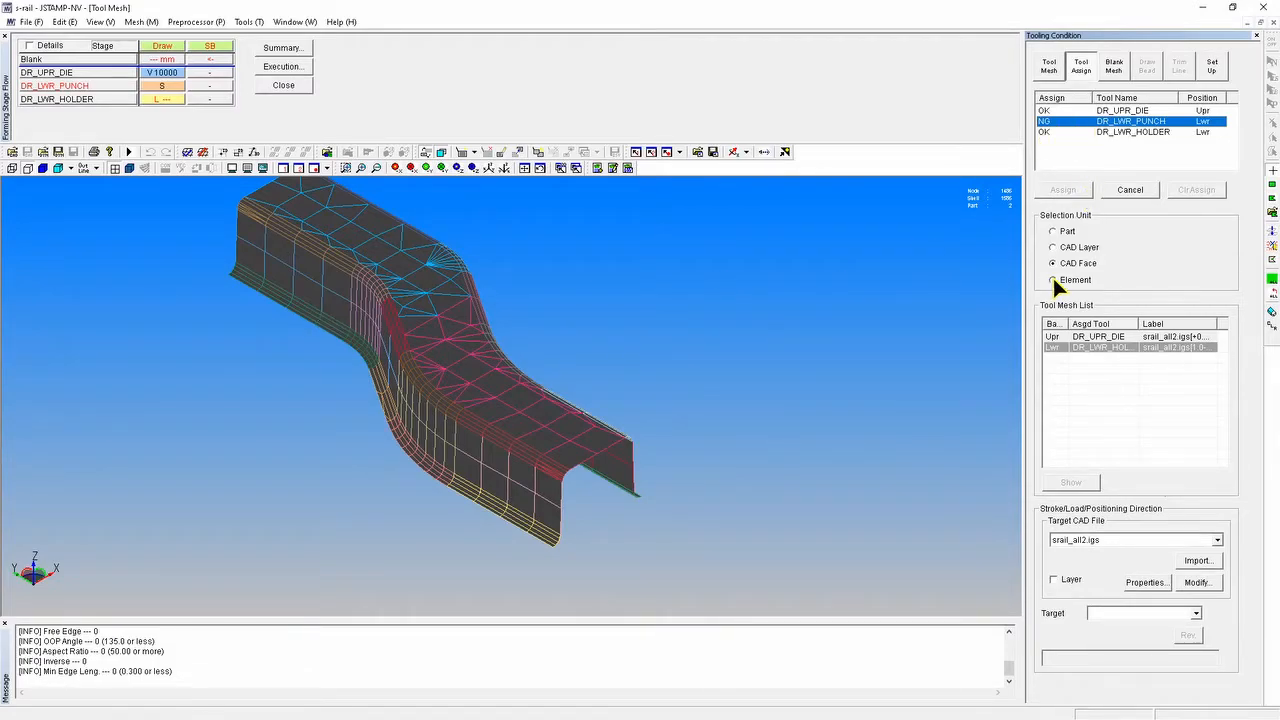
left_click(1055, 231)
left_click(436, 338)
left_click(1088, 186)
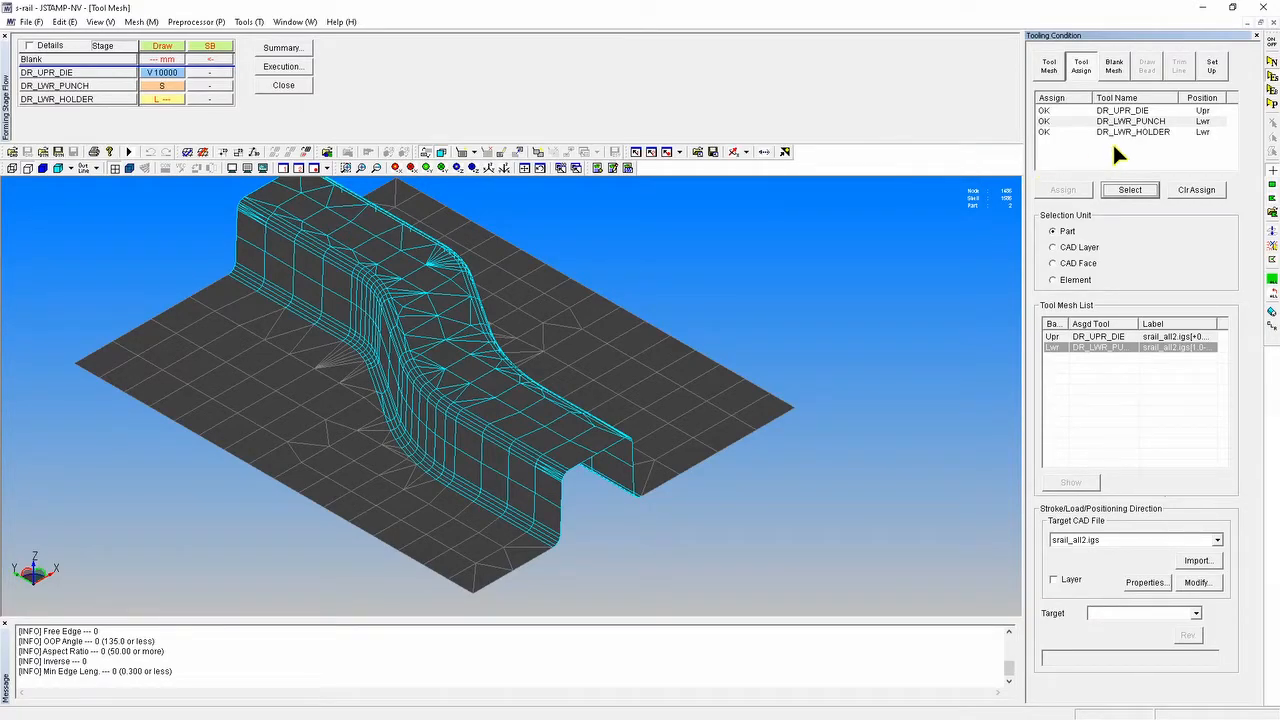
Start the blank mesh setup and isolate layer 1 of srail_all2.igs to show only the blank outline from above
left_click(1123, 71)
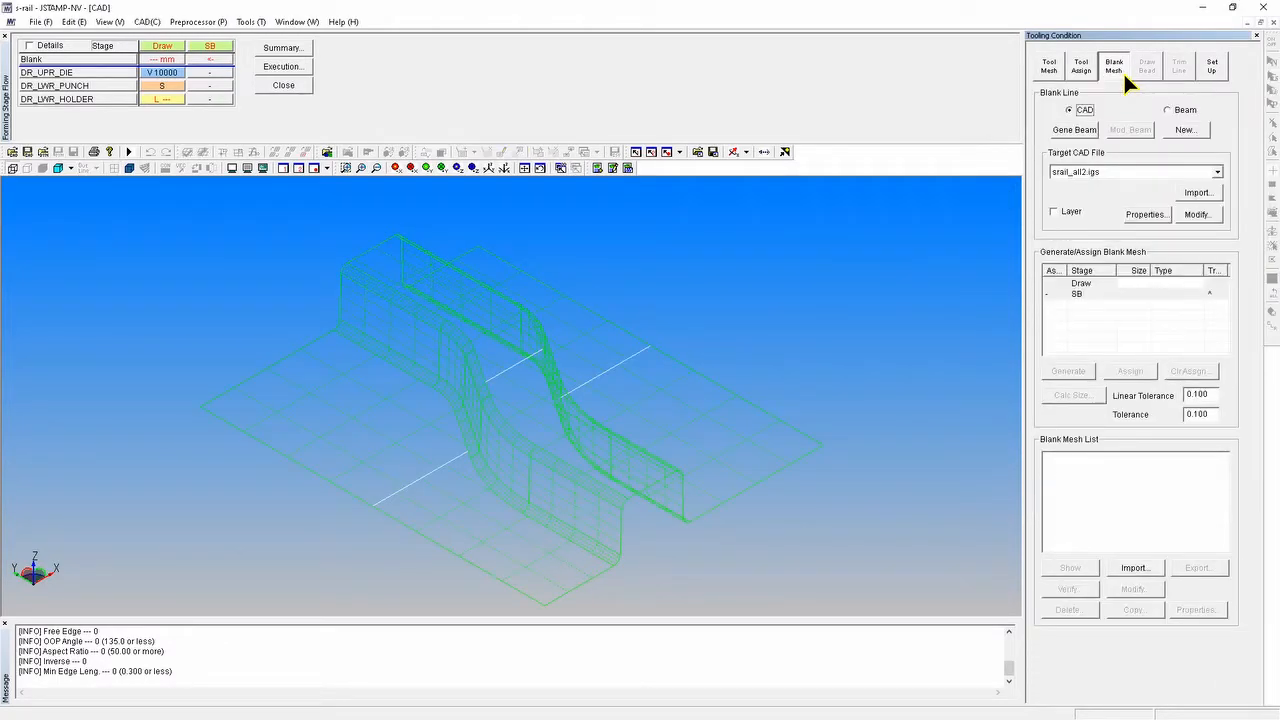
left_click(1054, 212)
left_click(1062, 249)
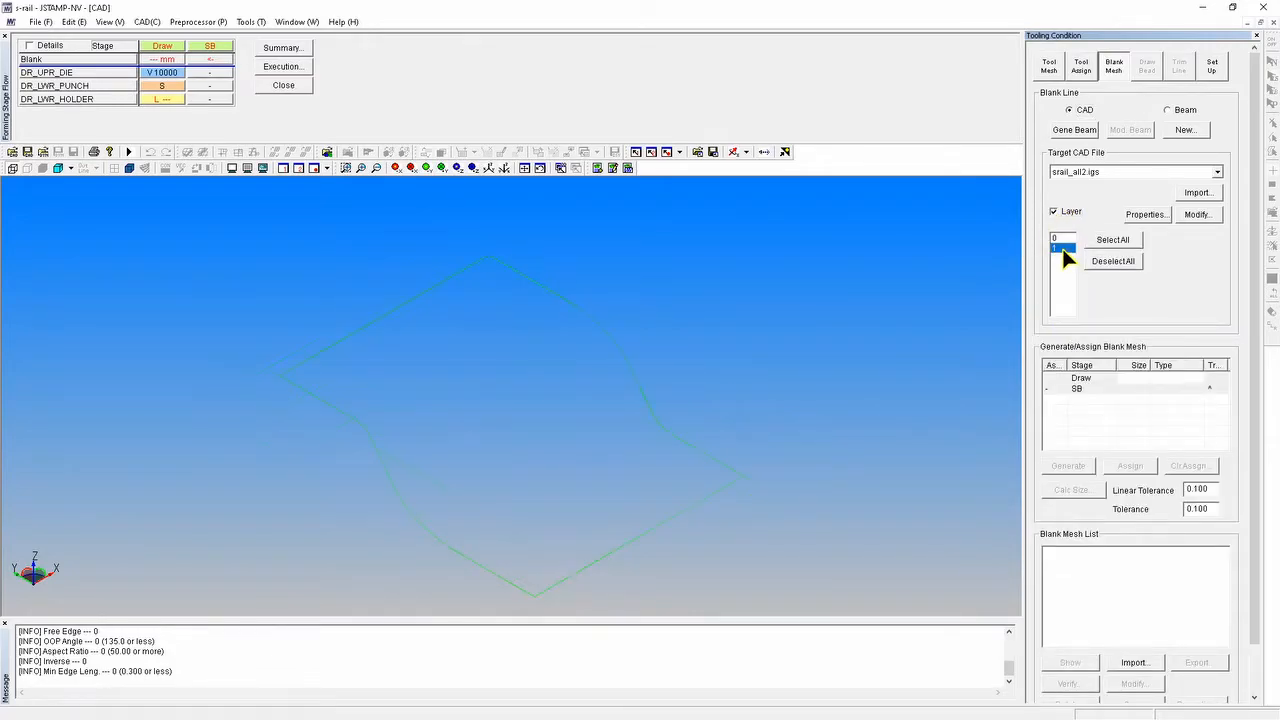
left_click(476, 168)
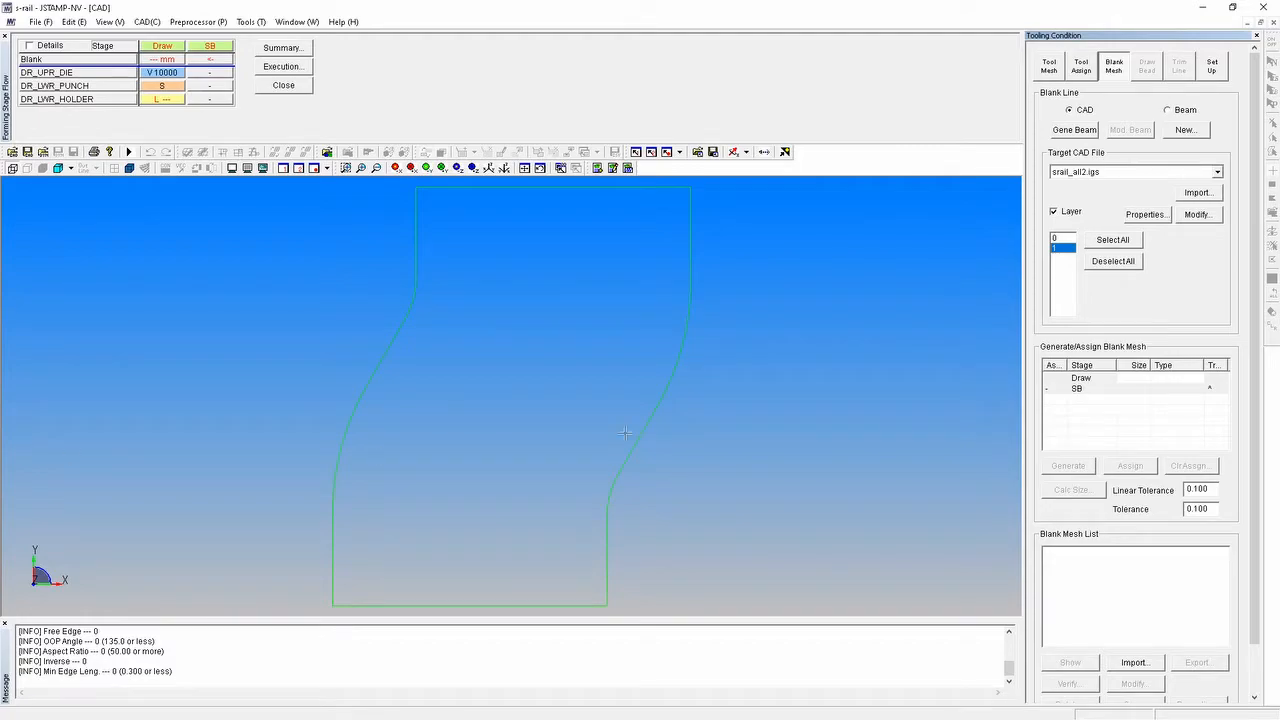
Generate the blank mesh for the Draw stage with size 1.8 and type Trim 1
left_click(1142, 377)
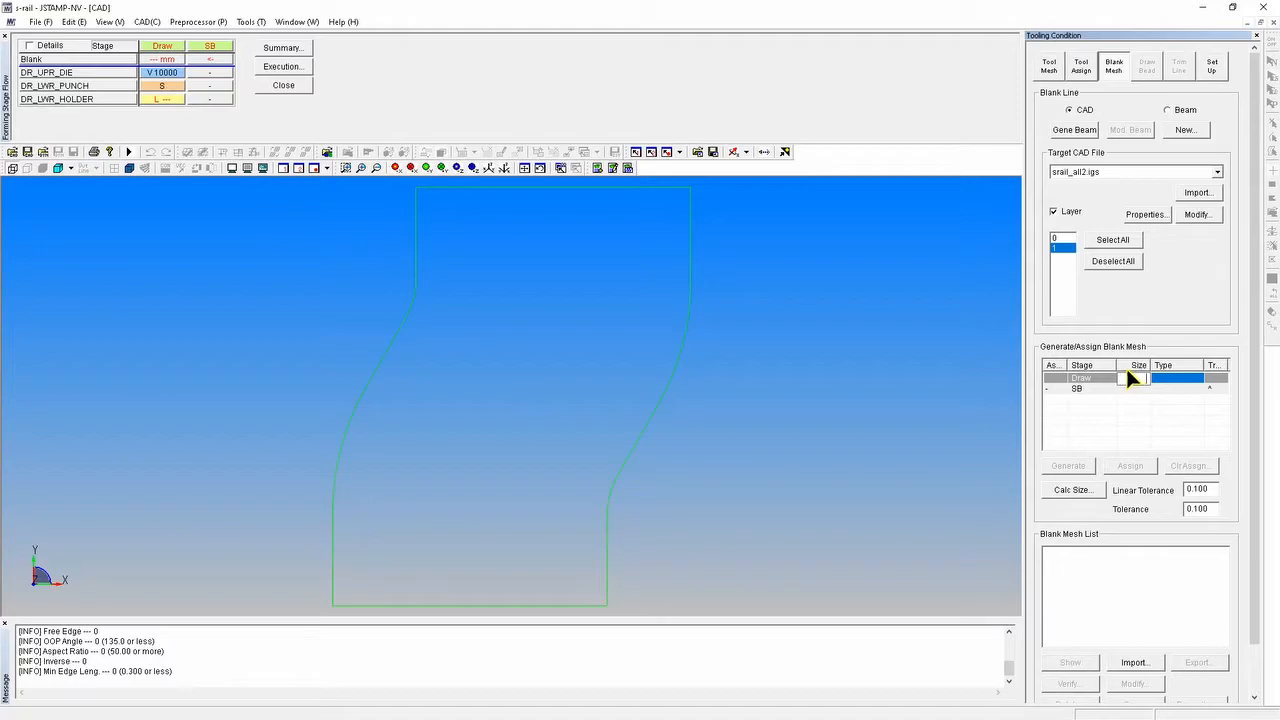
type("1.8")
left_click(1182, 378)
left_click(1205, 379)
left_click(1200, 392)
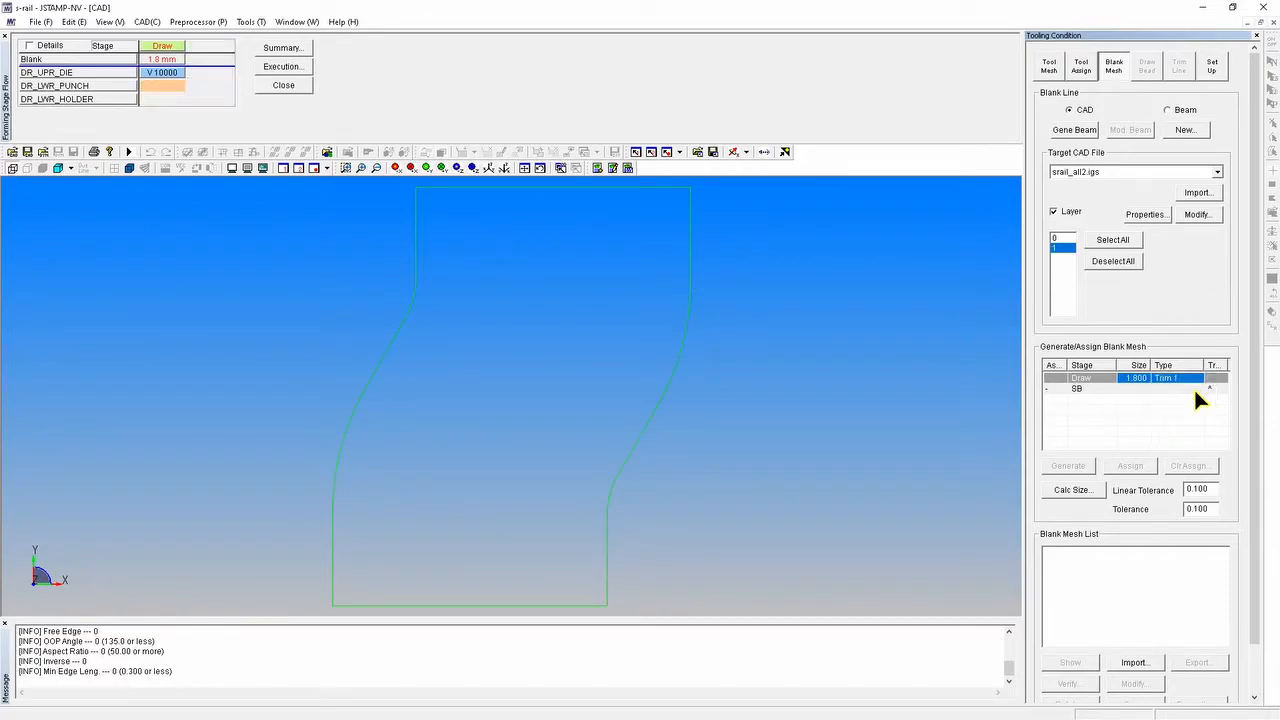
left_click(1063, 463)
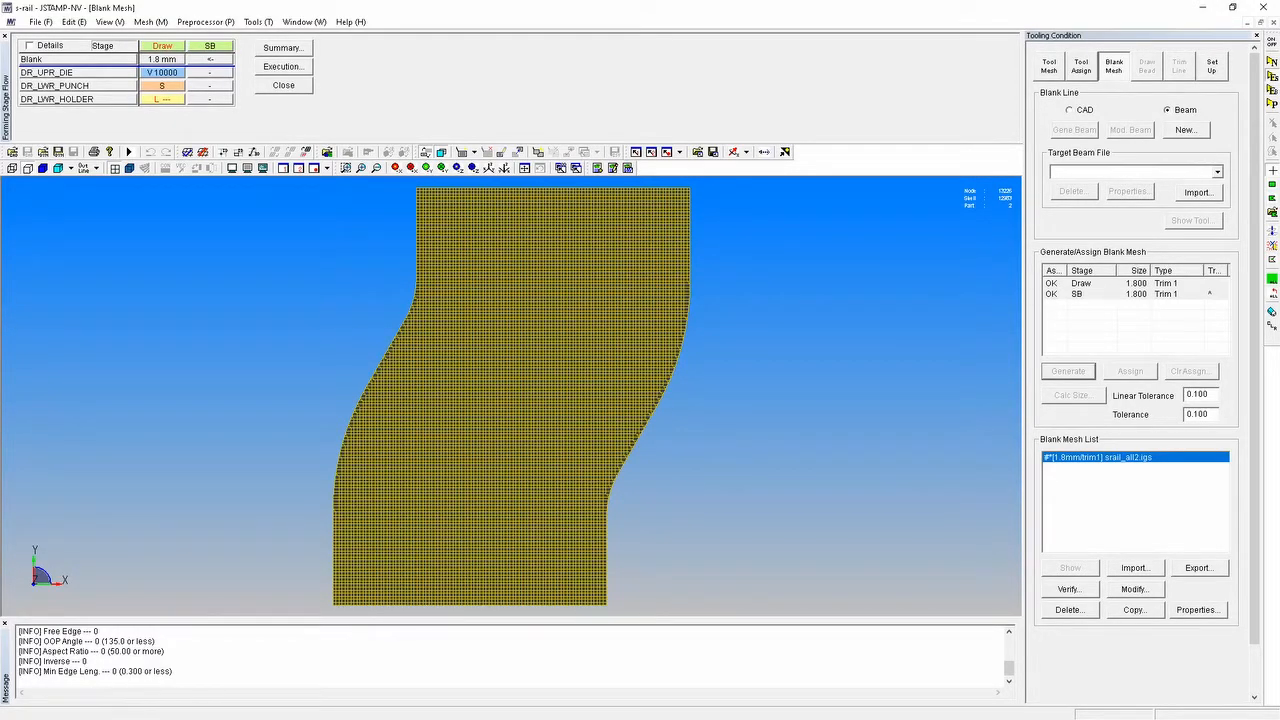
Turn off the BH Stroke option in the Draw stage's tool action settings for DR_UPR_DIE
double_click(175, 71)
left_click_drag(569, 131, 224, 117)
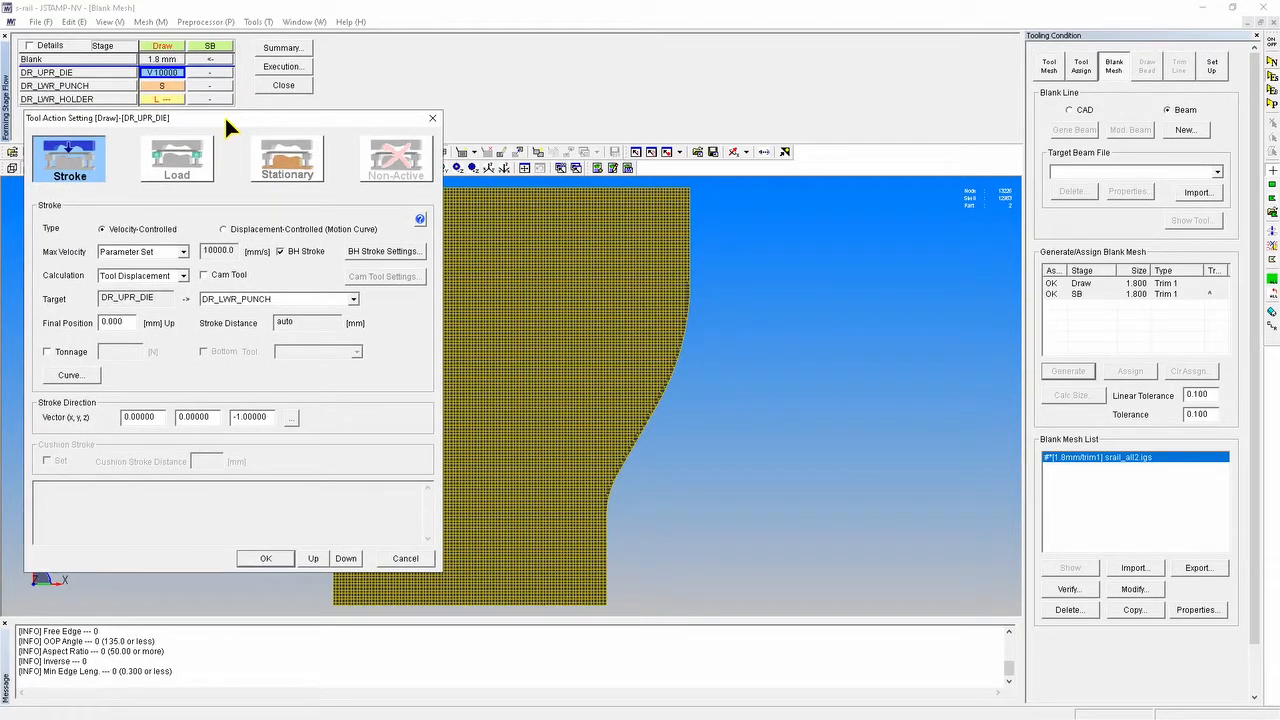
left_click(281, 252)
left_click(265, 558)
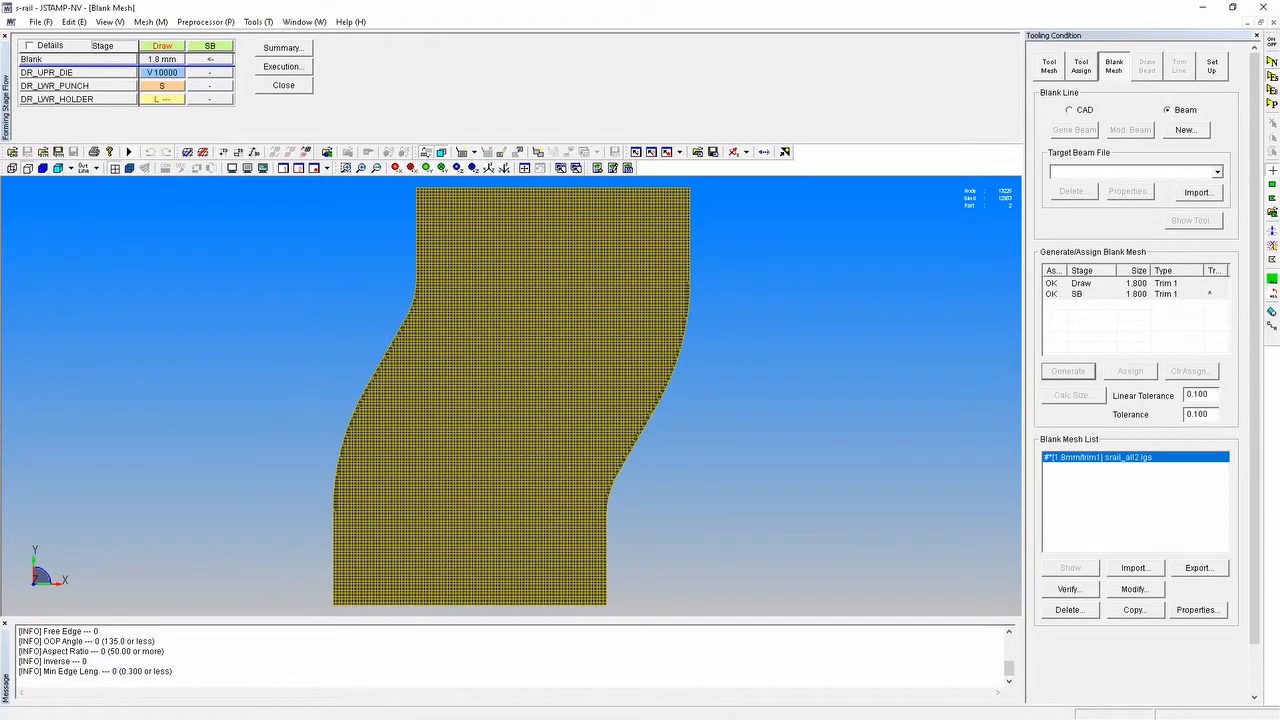
Give DR_LWR_HOLDER a constant maximum load of 49000 N and fill in its cushion stroke distance
double_click(178, 98)
left_click_drag(641, 78, 247, 120)
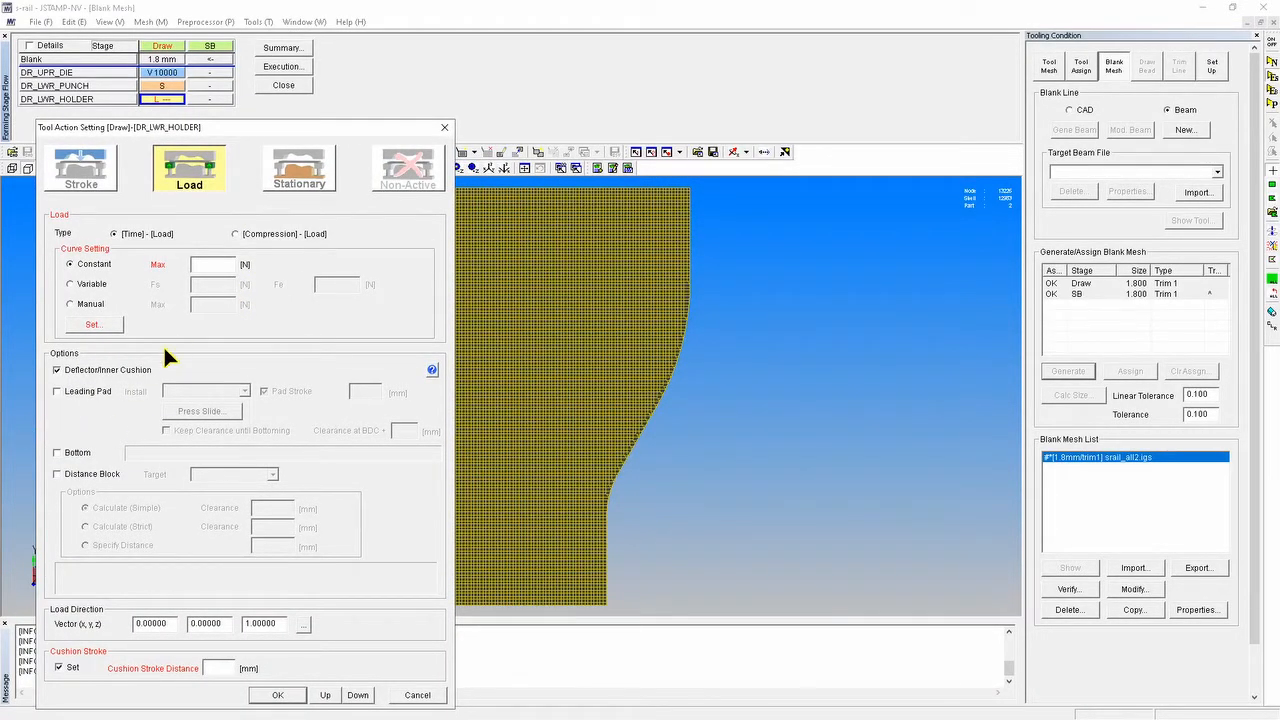
left_click(222, 260)
type("49000")
mouse_move(247, 128)
left_mouse_down()
mouse_move(603, 123)
mouse_move(714, 63)
left_mouse_up()
left_click(690, 603)
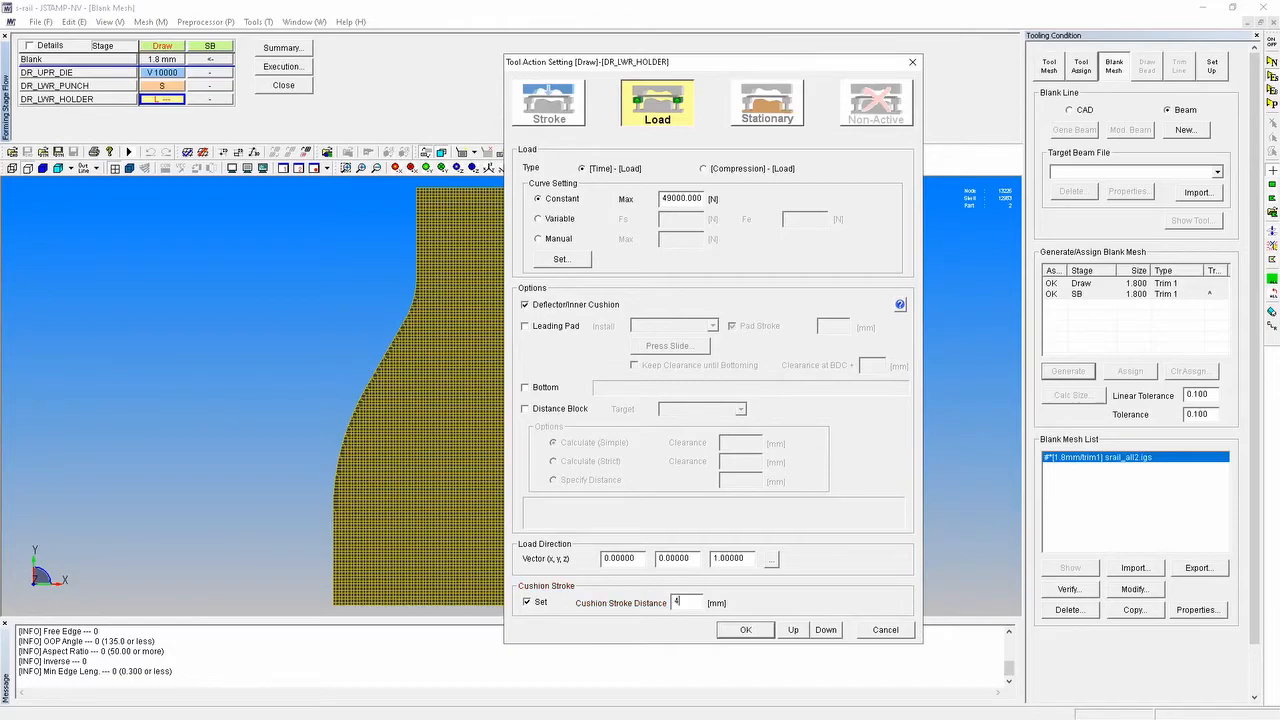
left_click(762, 630)
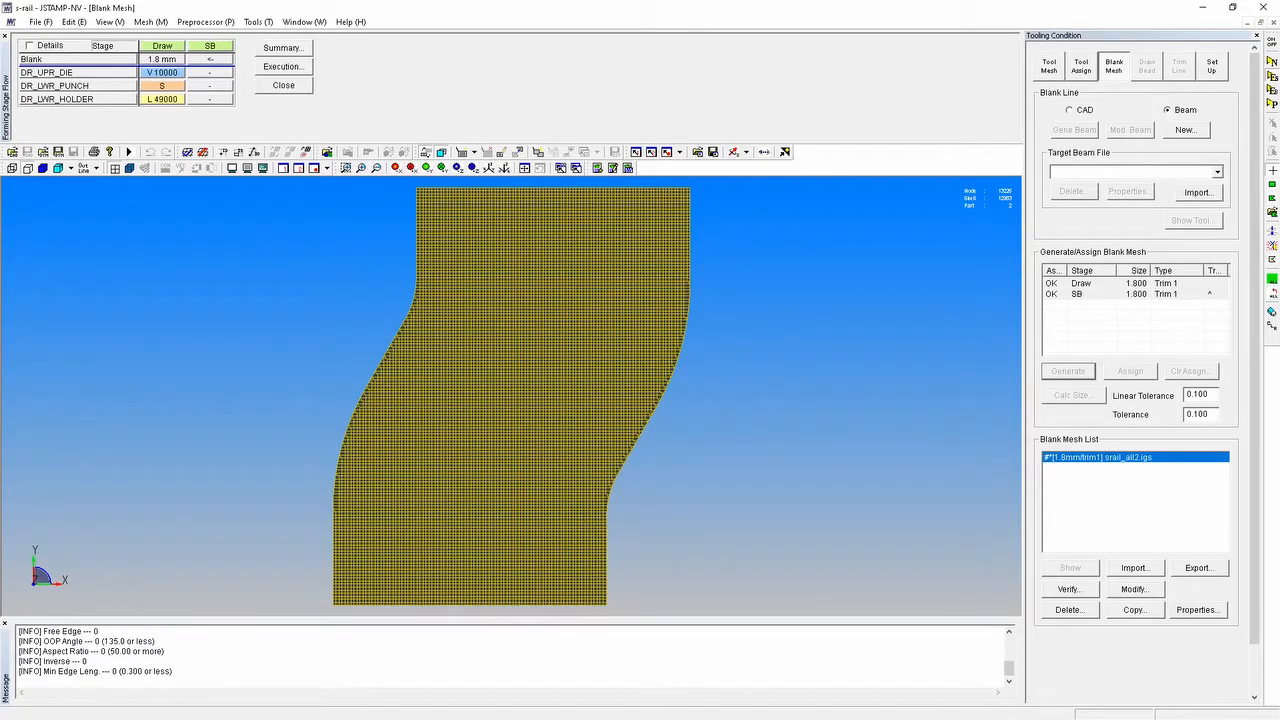
Set the Draw stage's uniform friction coefficient to 0.1
double_click(176, 45)
left_click_drag(537, 129, 427, 138)
left_click(342, 161)
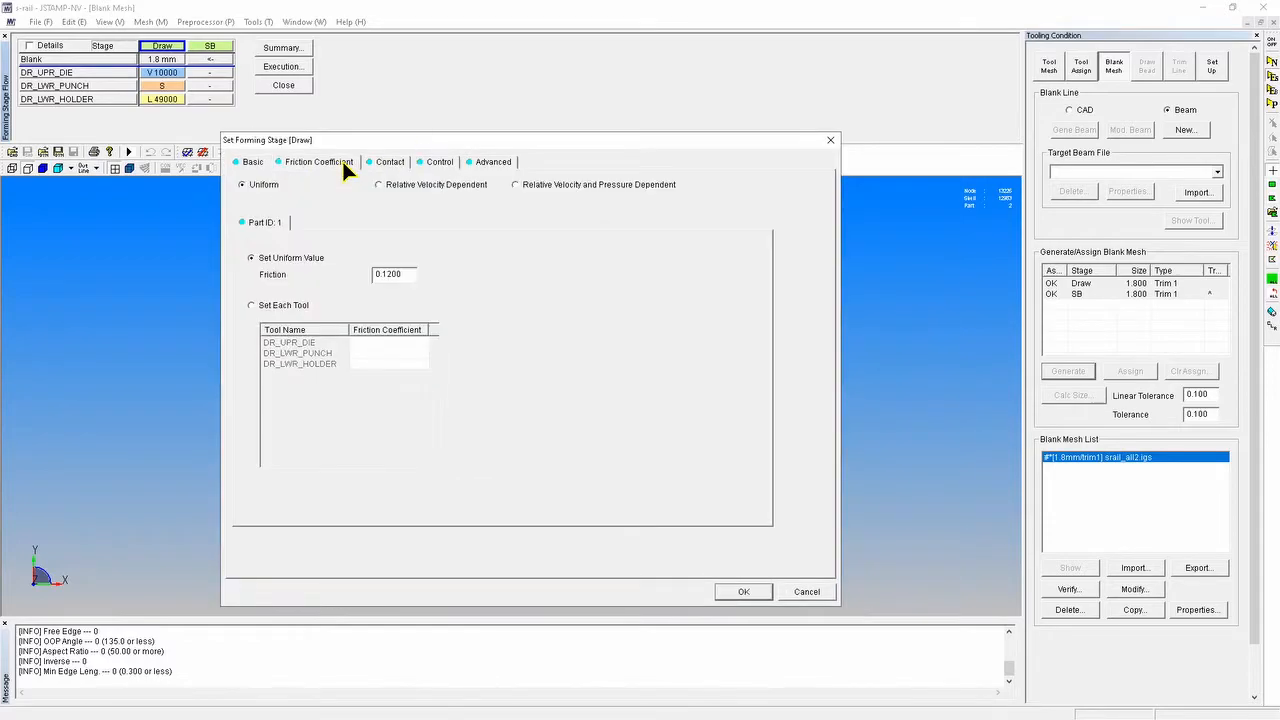
double_click(415, 273)
type("0.1")
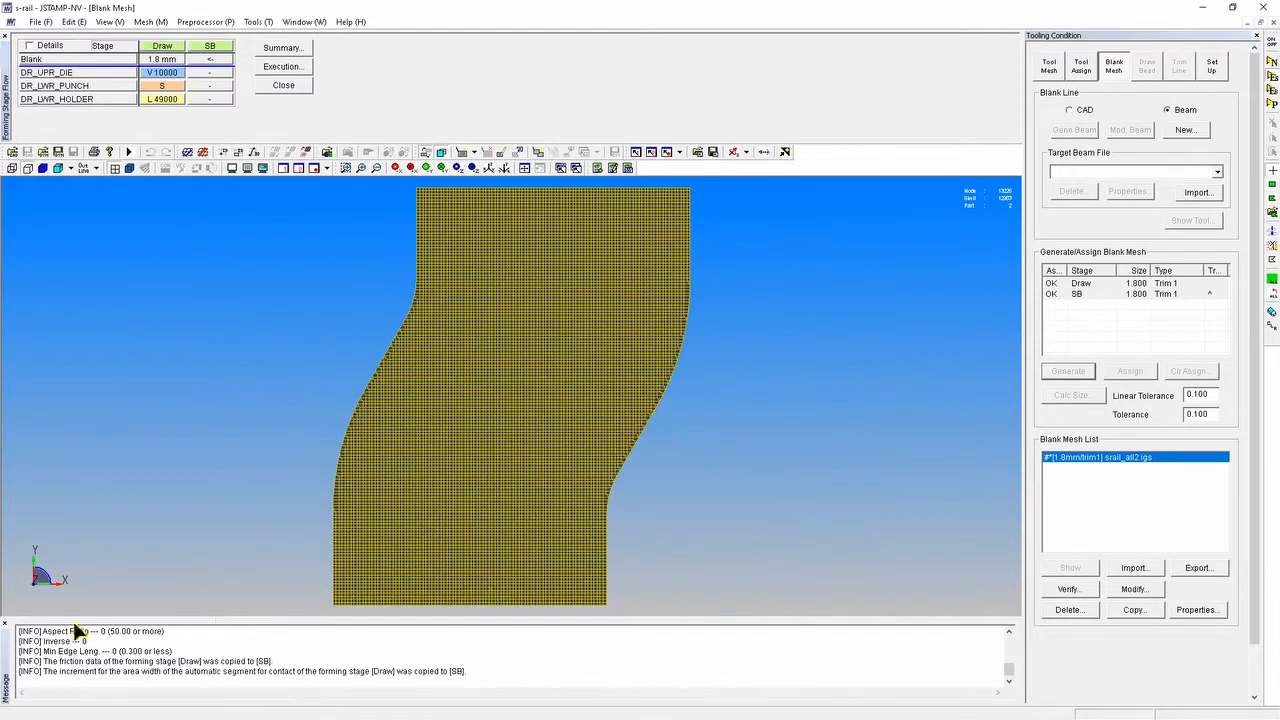
left_click(740, 591)
Run the setup buildup for the Draw stage
left_click(1216, 70)
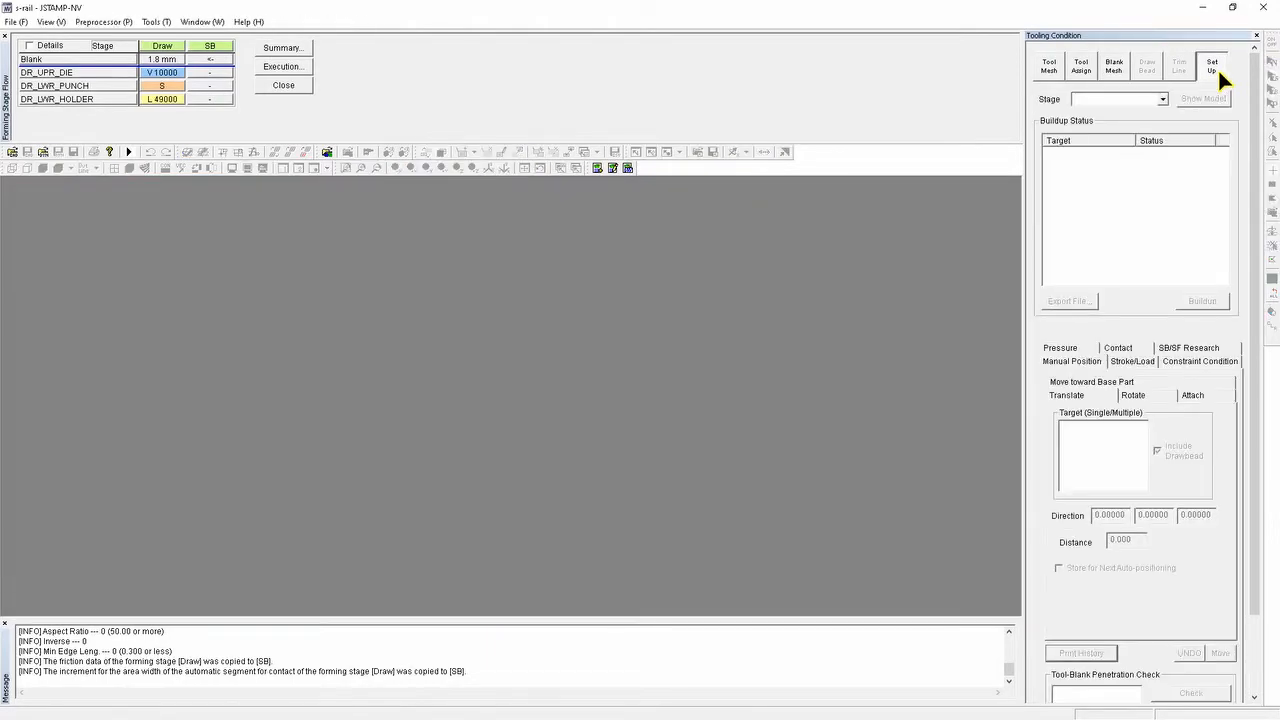
left_click(1160, 99)
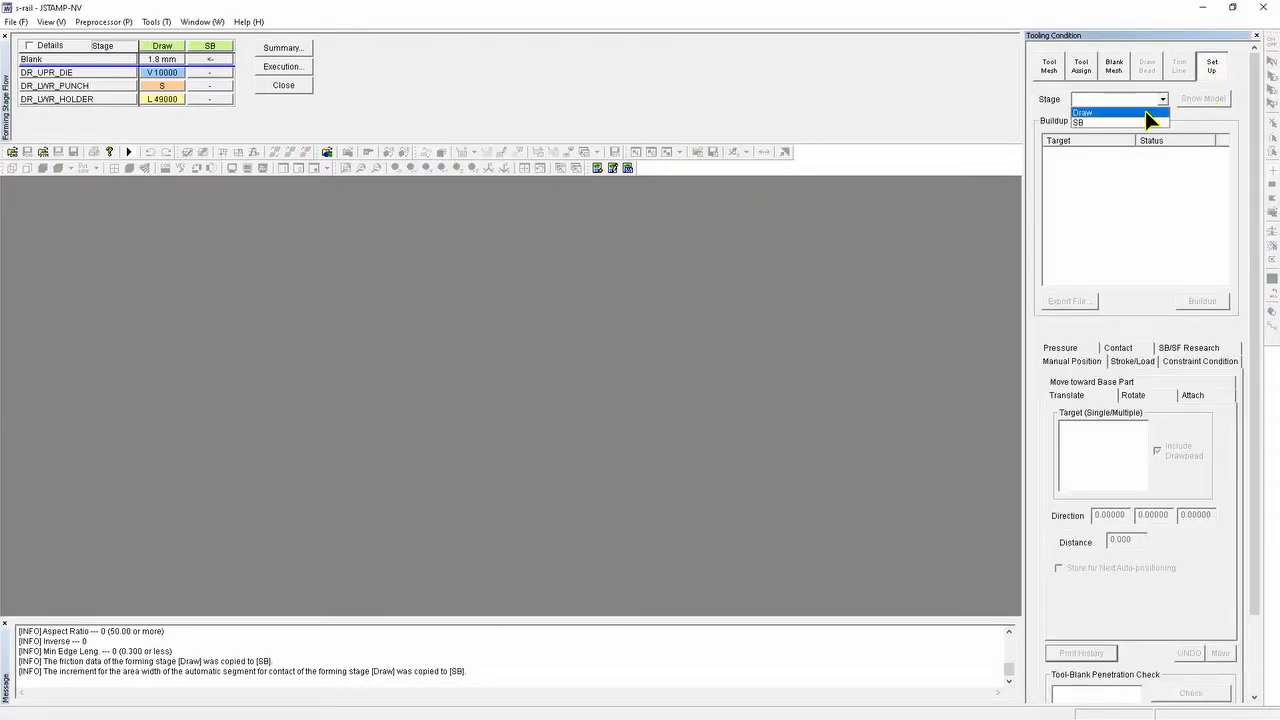
left_click(1146, 110)
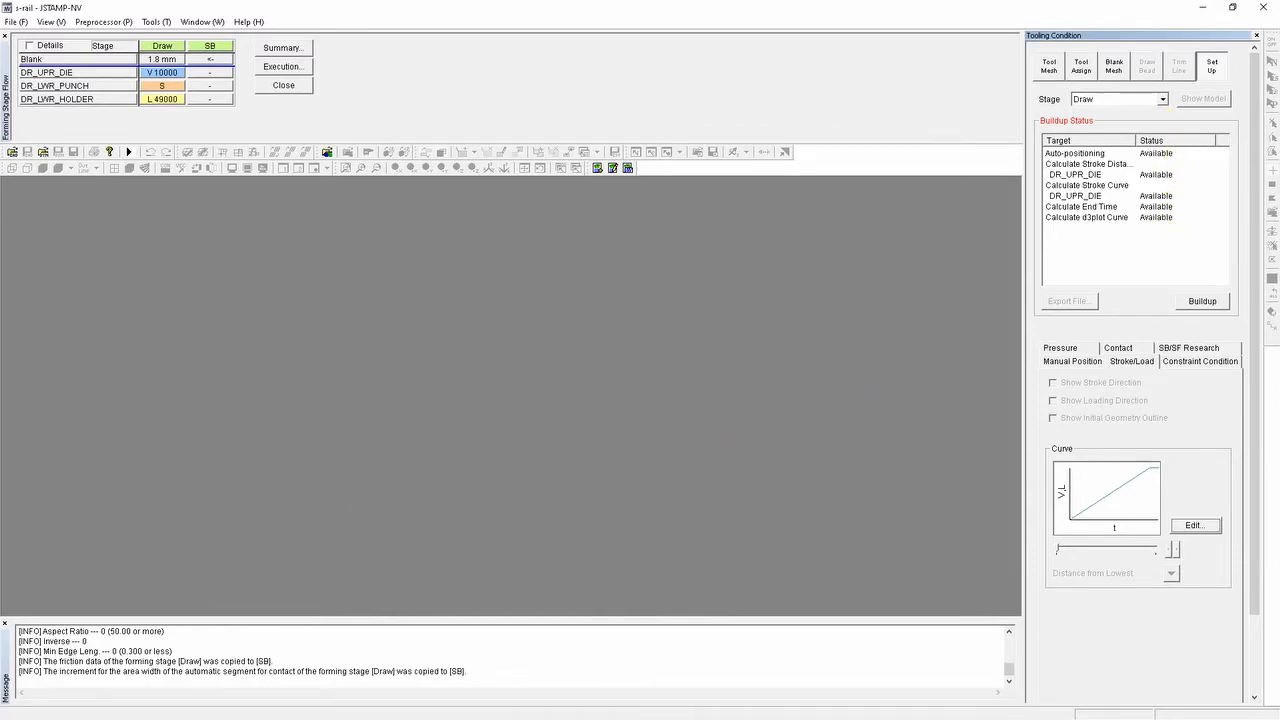
left_click(1205, 303)
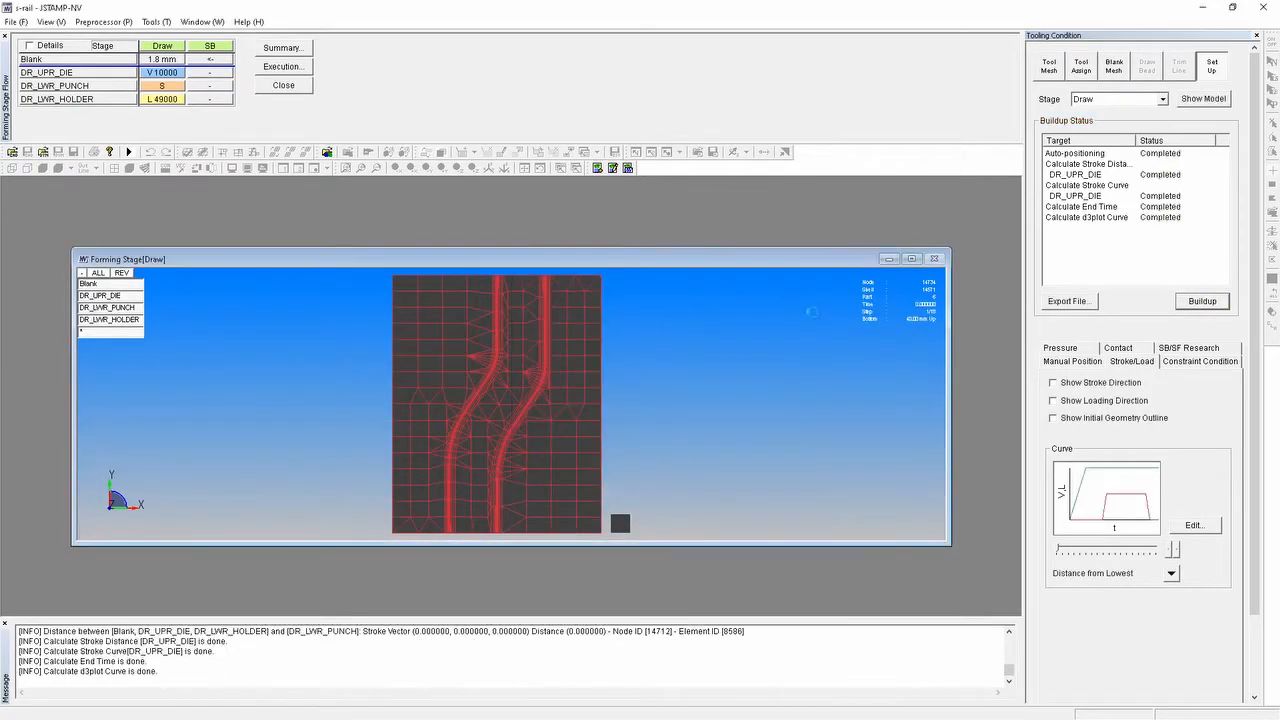
Maximize the Draw forming stage model and examine the positioned blank and tools in an isometric view
left_click(505, 166)
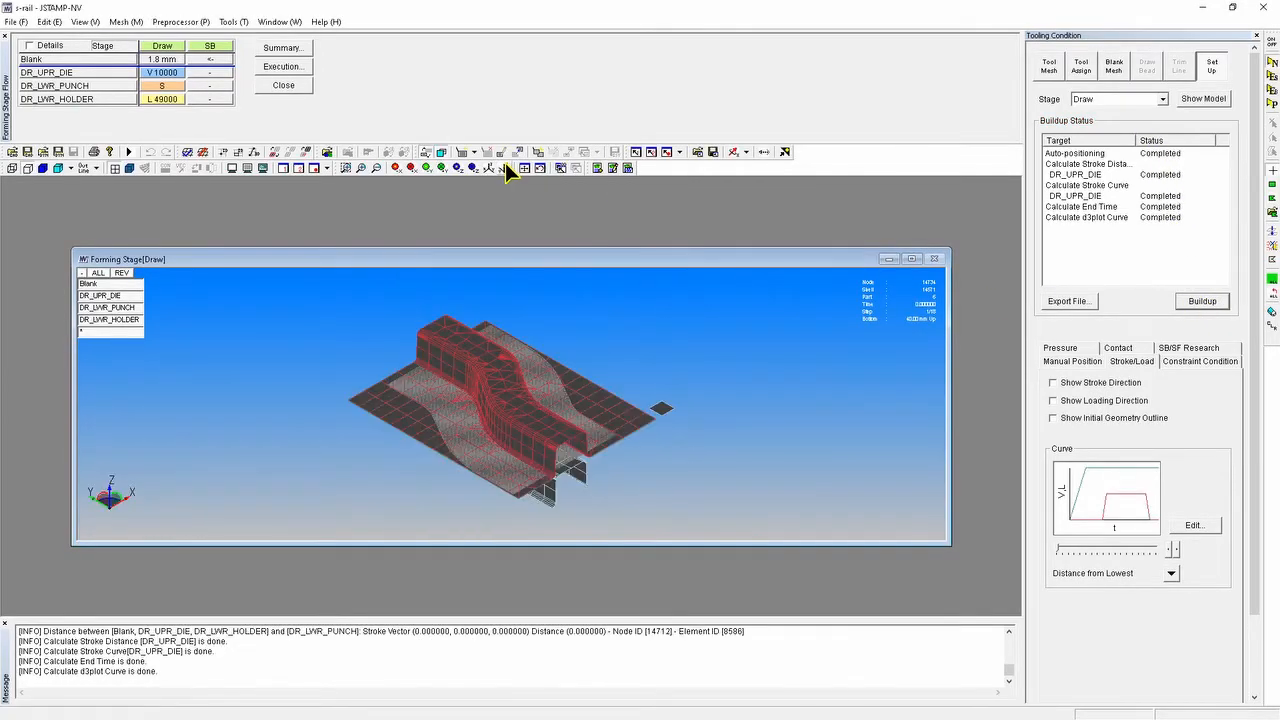
scroll(586, 491, "up", 5)
scroll(627, 496, "down", 3)
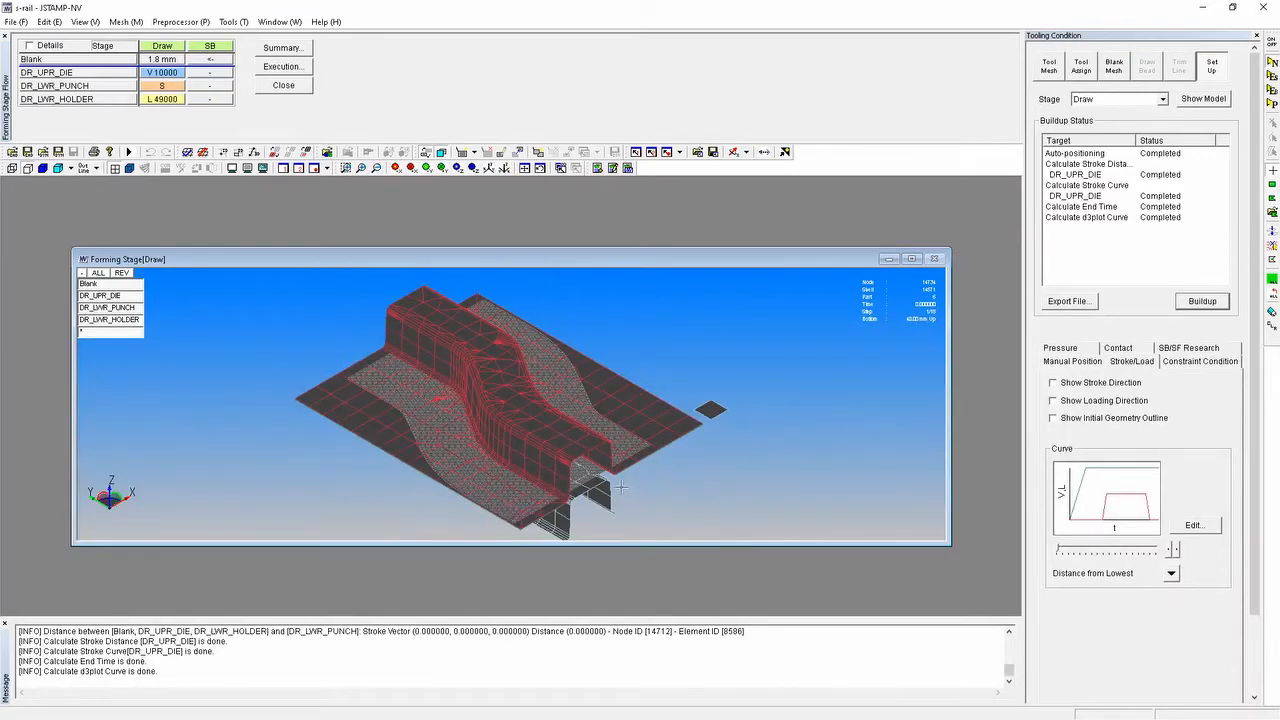
scroll(618, 484, "up", 4)
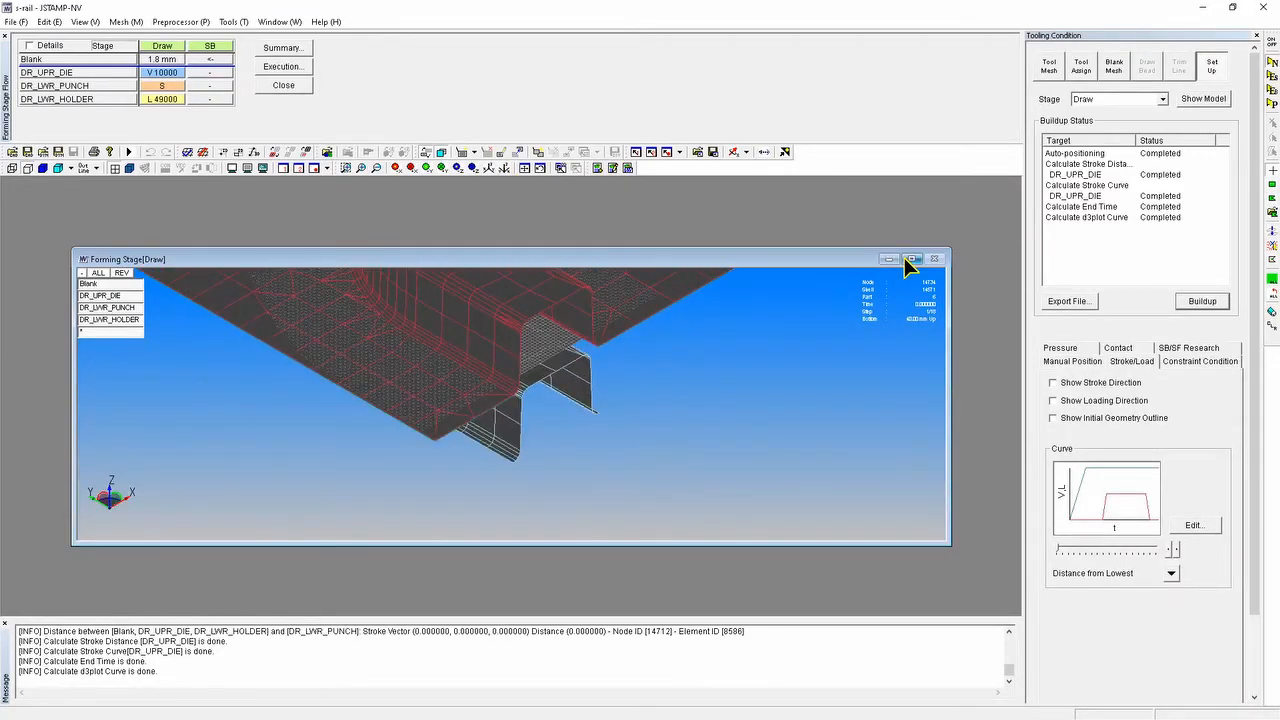
left_click(910, 259)
middle_click_drag(718, 356, 792, 507)
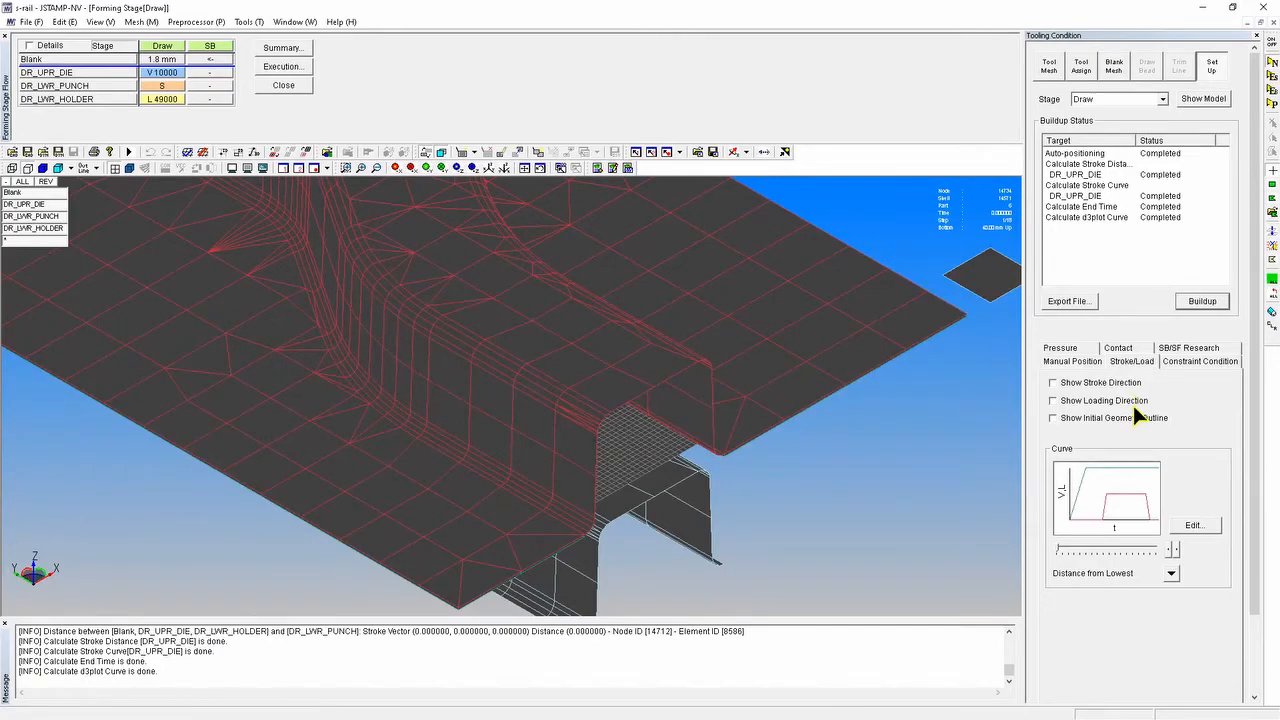
Show the stroke and loading directions and preview the tool motion along the stroke curve
left_click(1052, 383)
left_click(1052, 401)
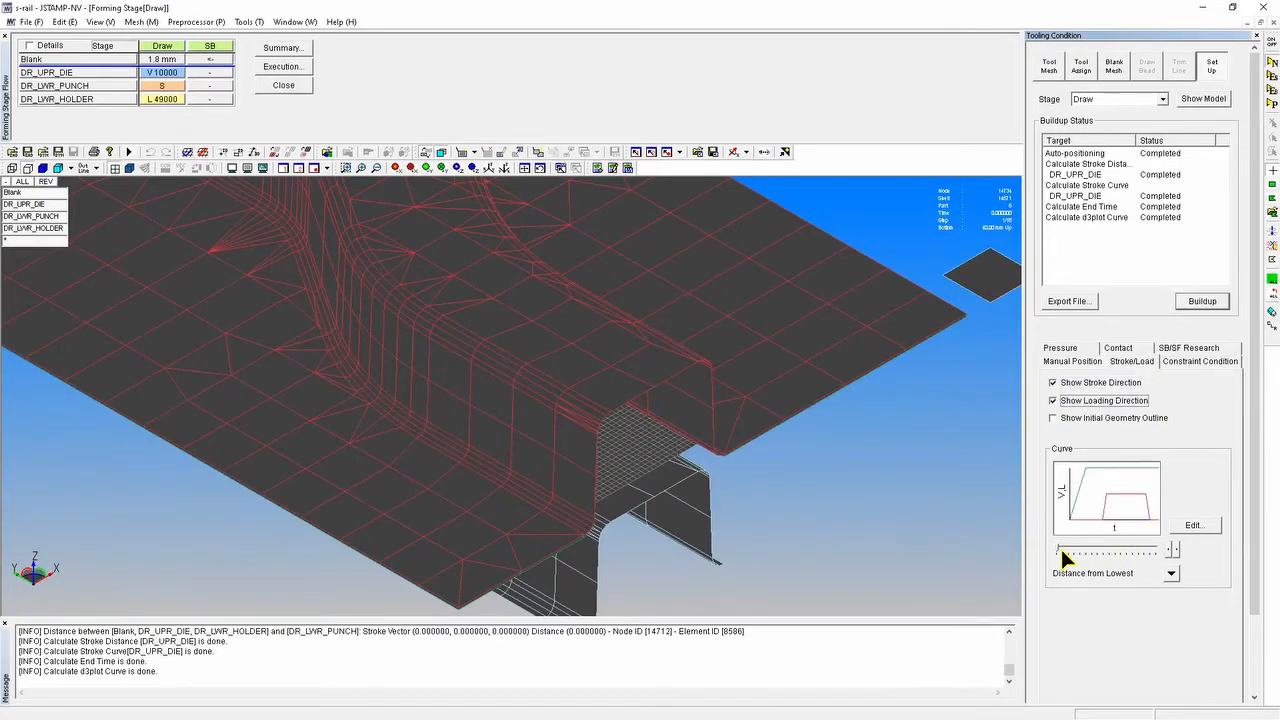
mouse_move(1060, 558)
left_mouse_down()
mouse_move(1143, 548)
mouse_move(1031, 548)
left_mouse_up()
right_click_drag(223, 321, 181, 452)
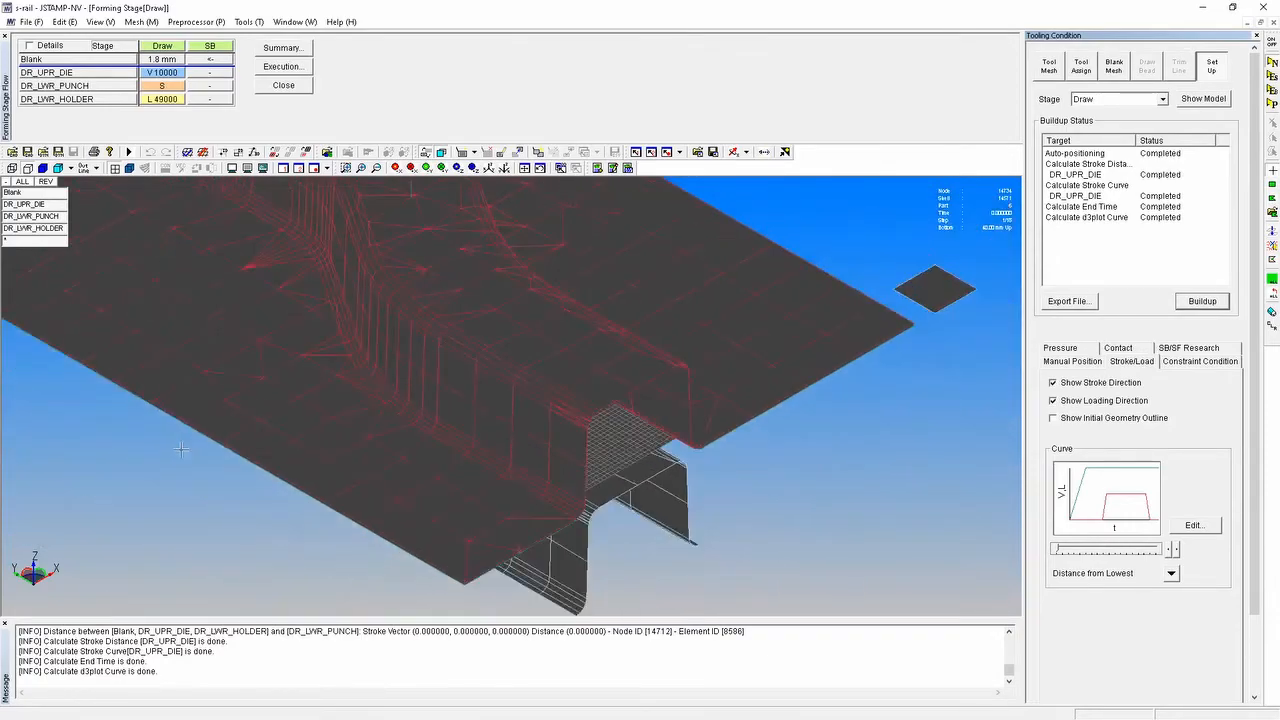
Execute the Draw stage locally with input file output and analysis enabled
left_click(305, 68)
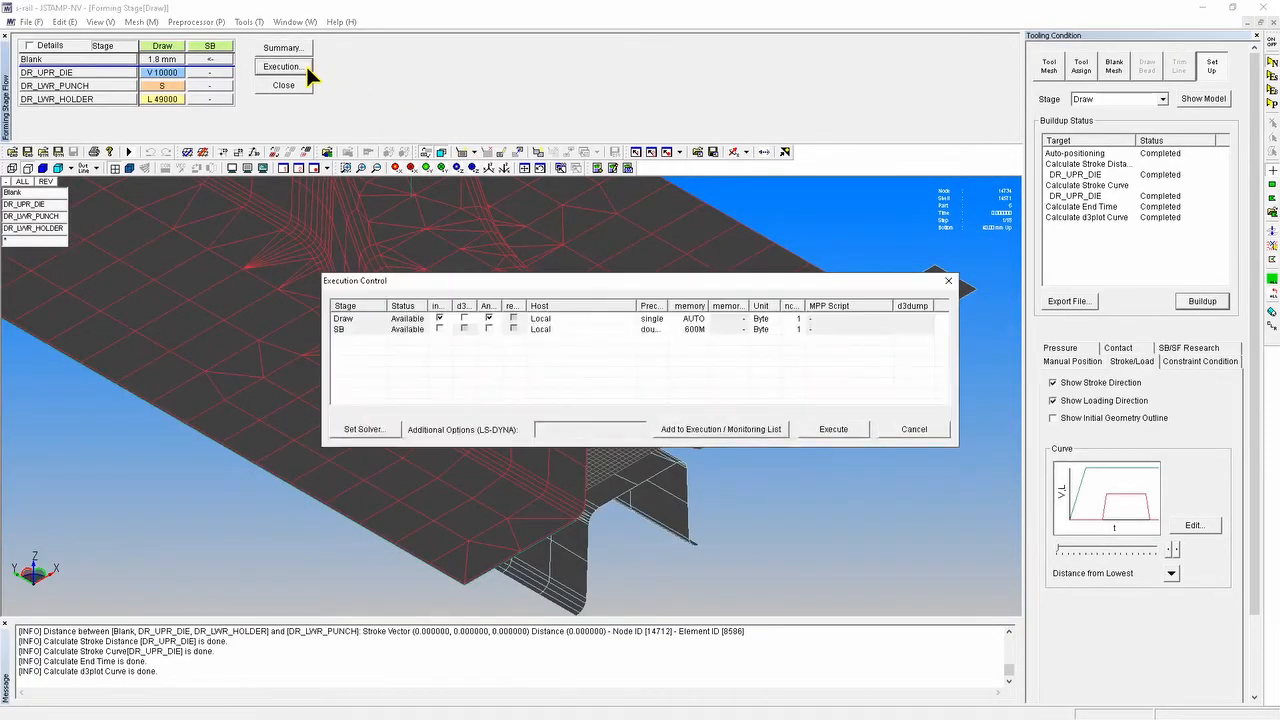
left_click_drag(505, 283, 305, 236)
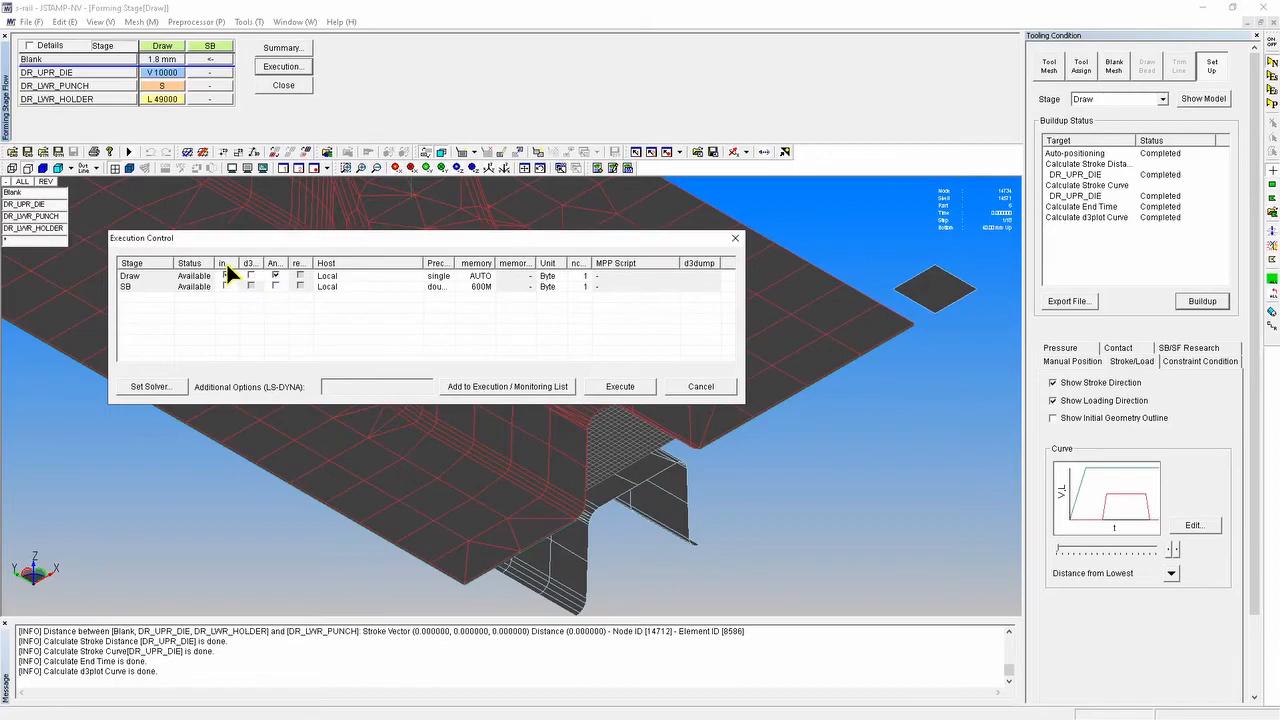
left_click_drag(241, 263, 468, 263)
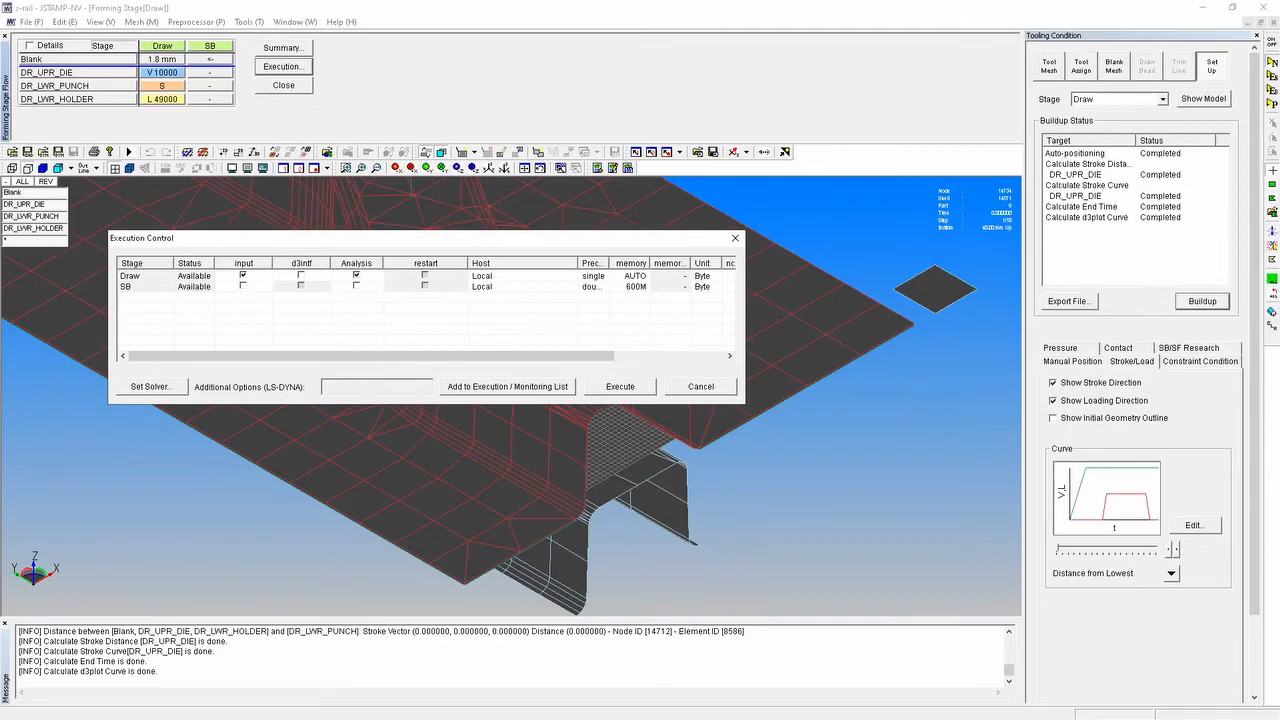
left_click(636, 389)
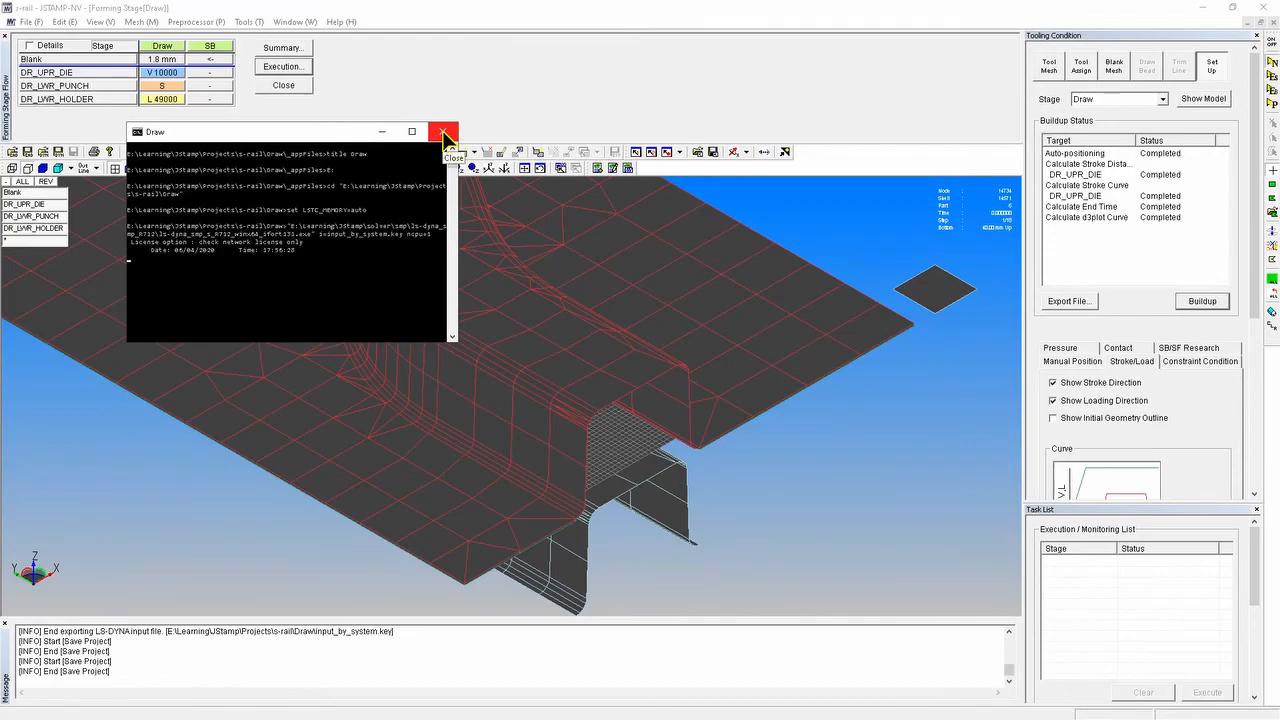
Stop the Draw solver run and close the forming stage setup to return to the project overview
left_click(444, 132)
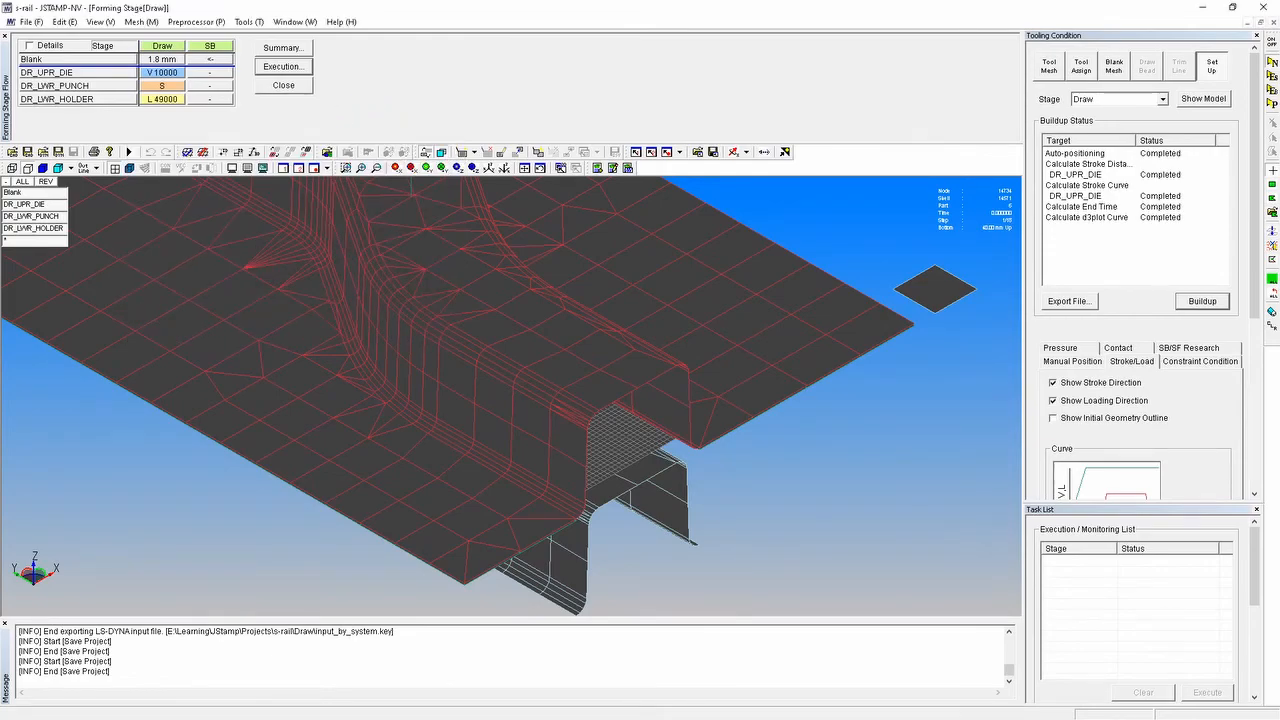
left_click(284, 85)
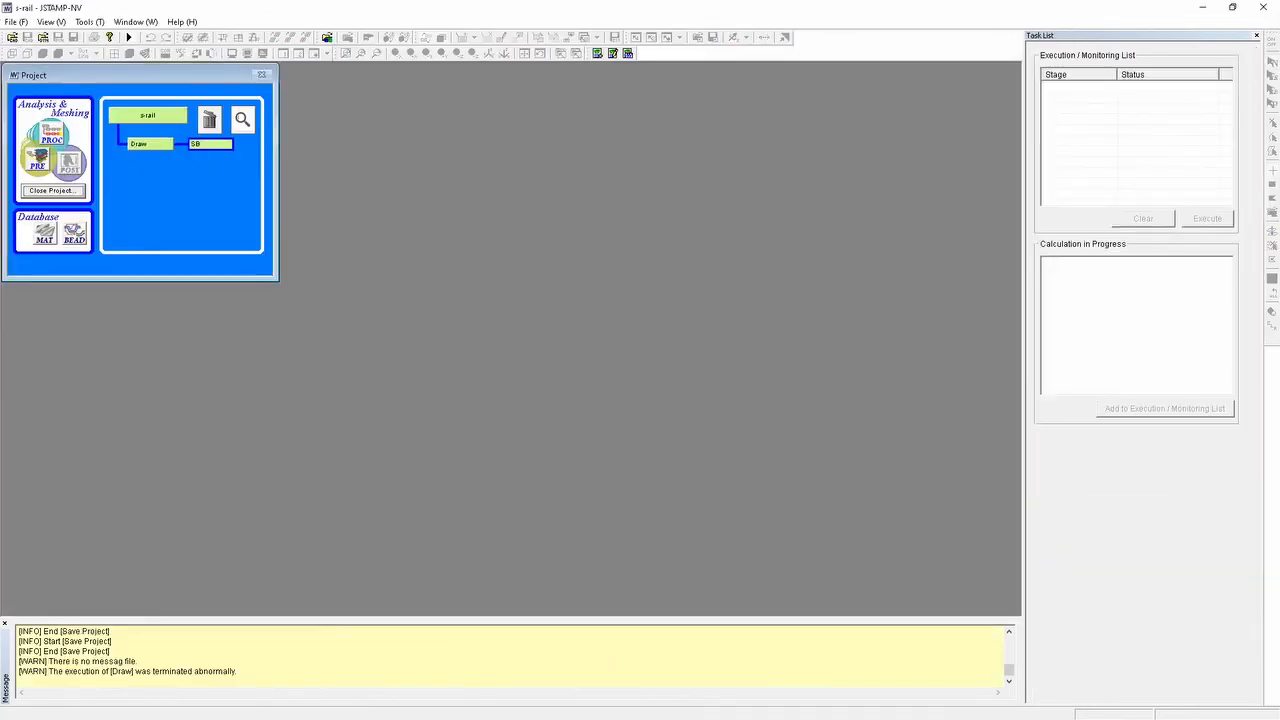